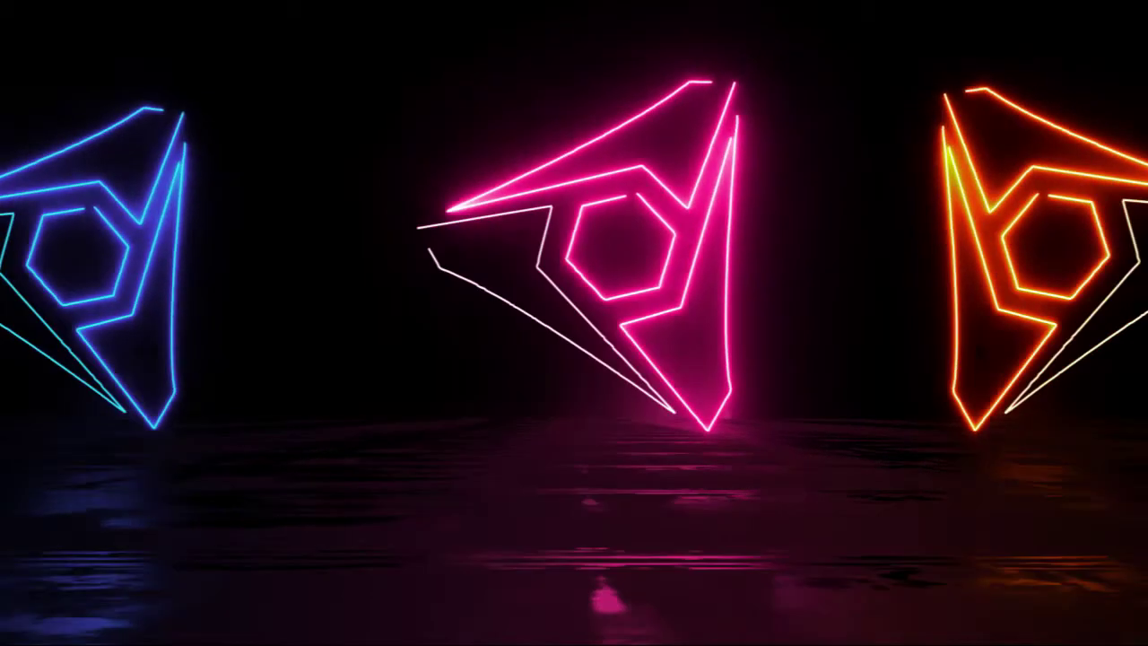
- Create a 1920×1080, 50 fps, 10-second composition named MAIN COMP
click(90, 27)
click(117, 48)
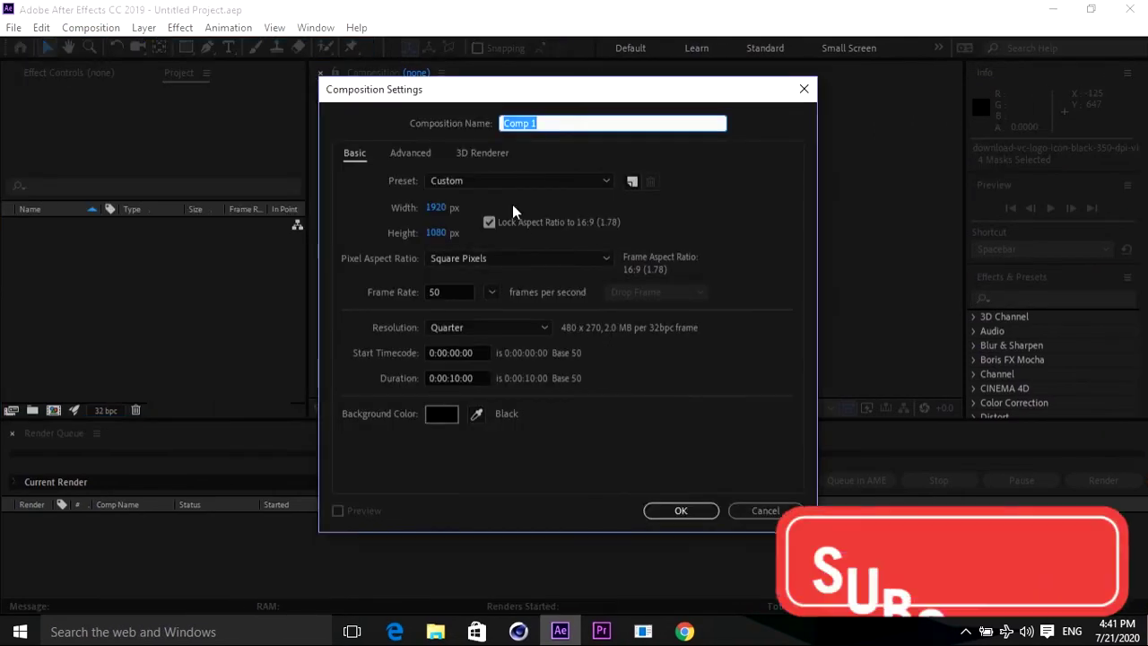
text(MA)
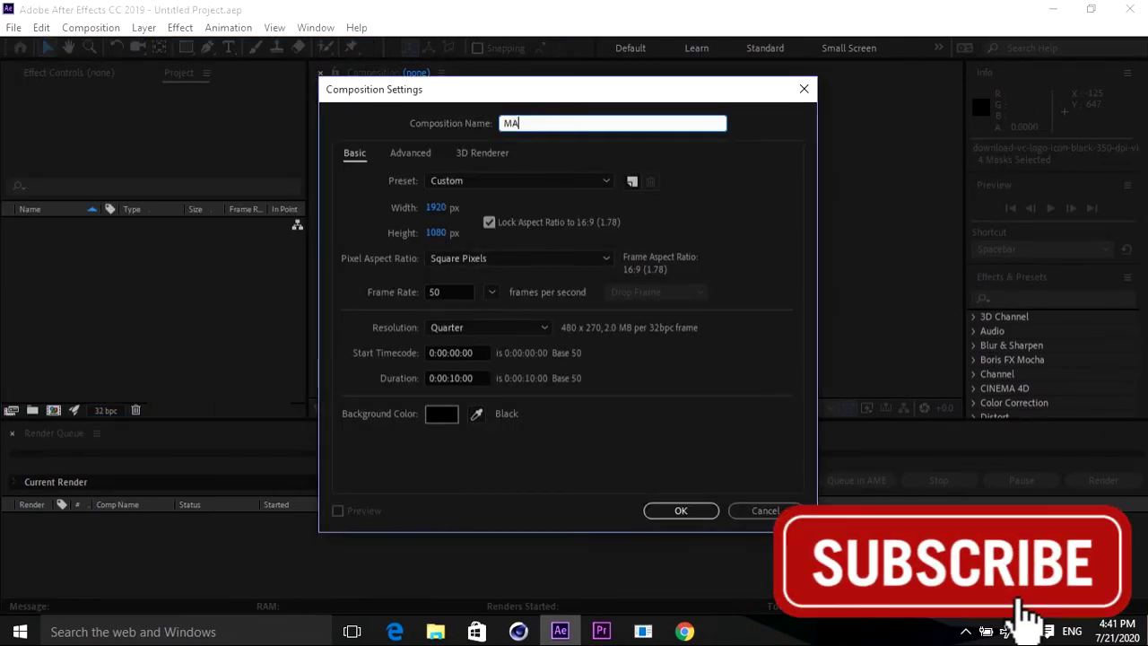
text(IN COMP)
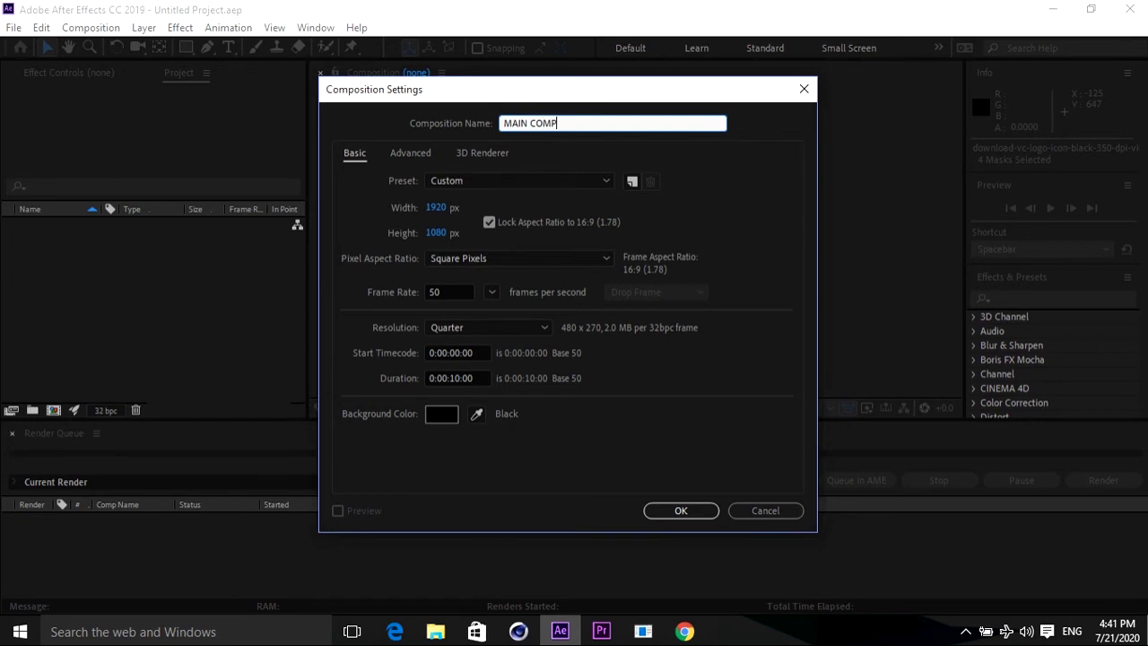
key(Return)
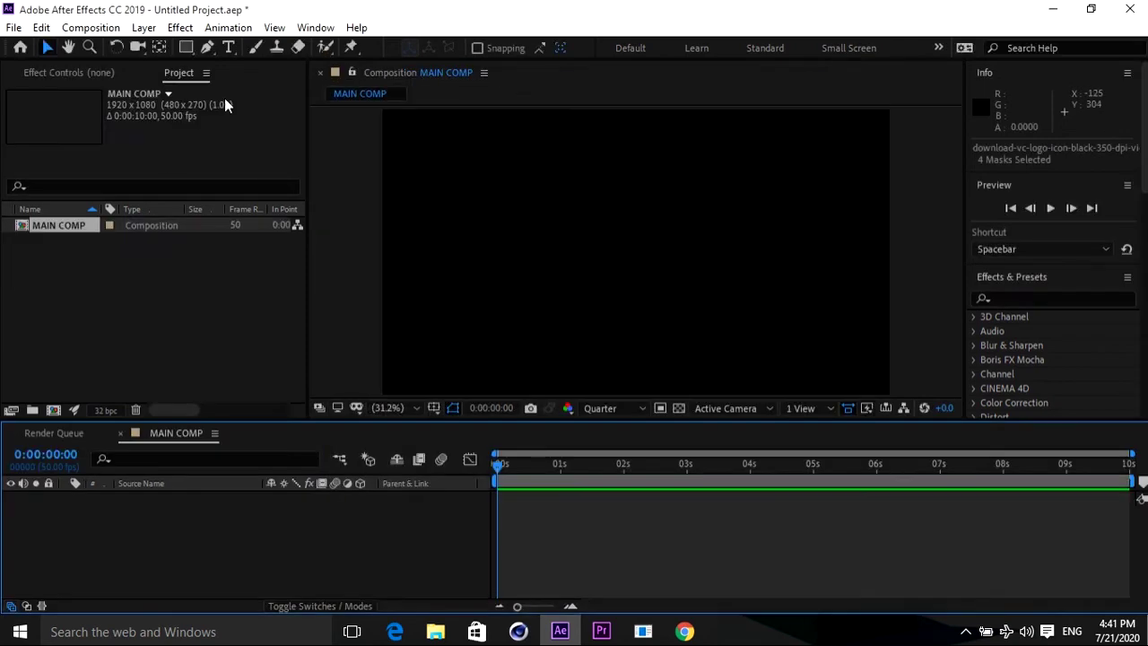
- Import the logo PNG from the Desktop and add it to MAIN COMP as a layer
double_click(120, 284)
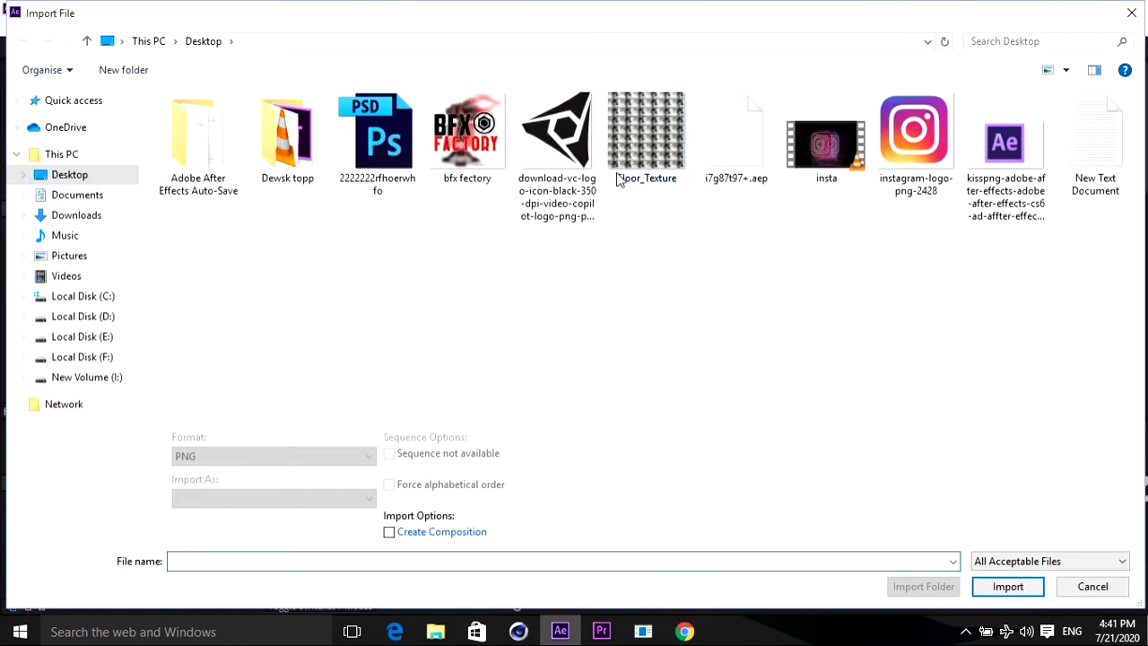
double_click(556, 134)
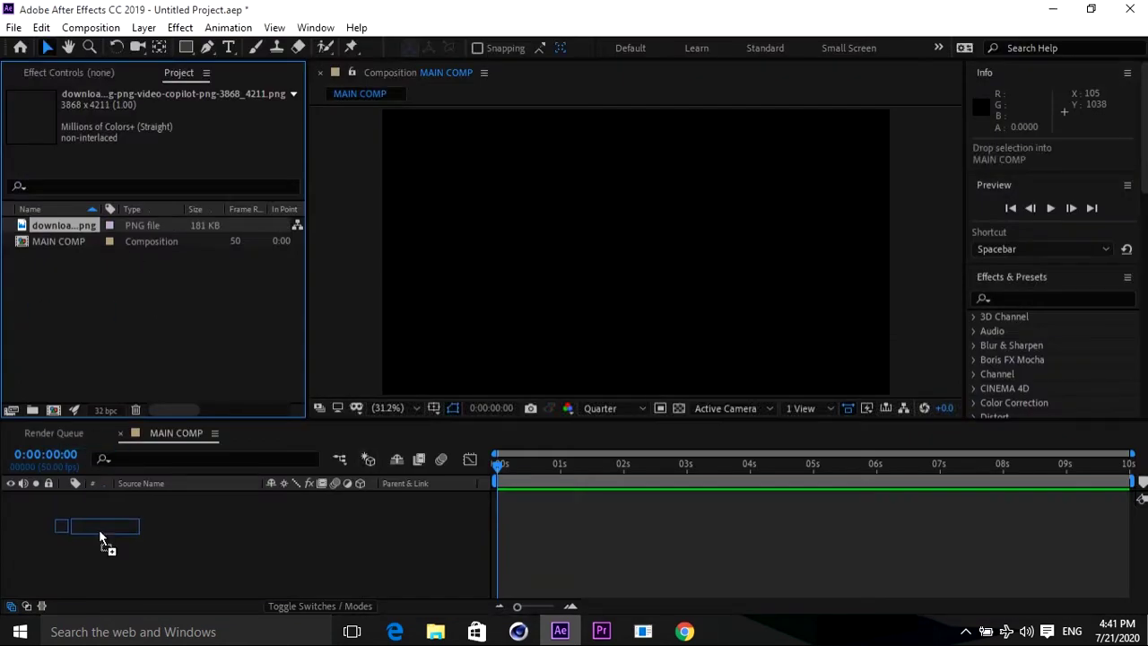
drag(61, 235, 98, 531)
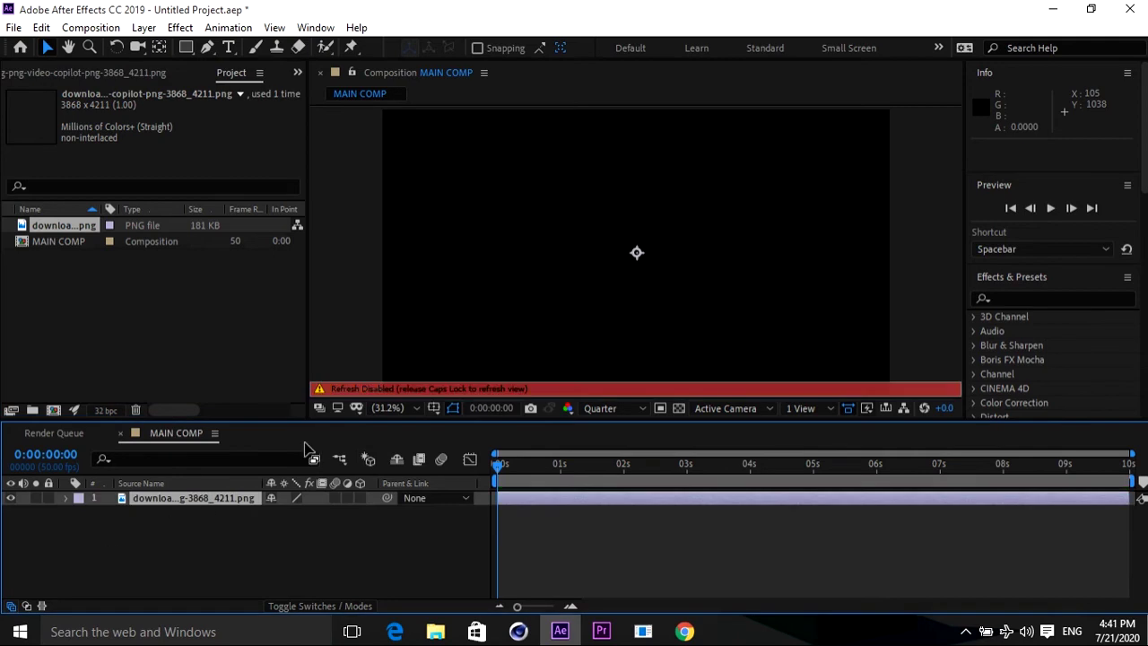
key(Caps_Lock)
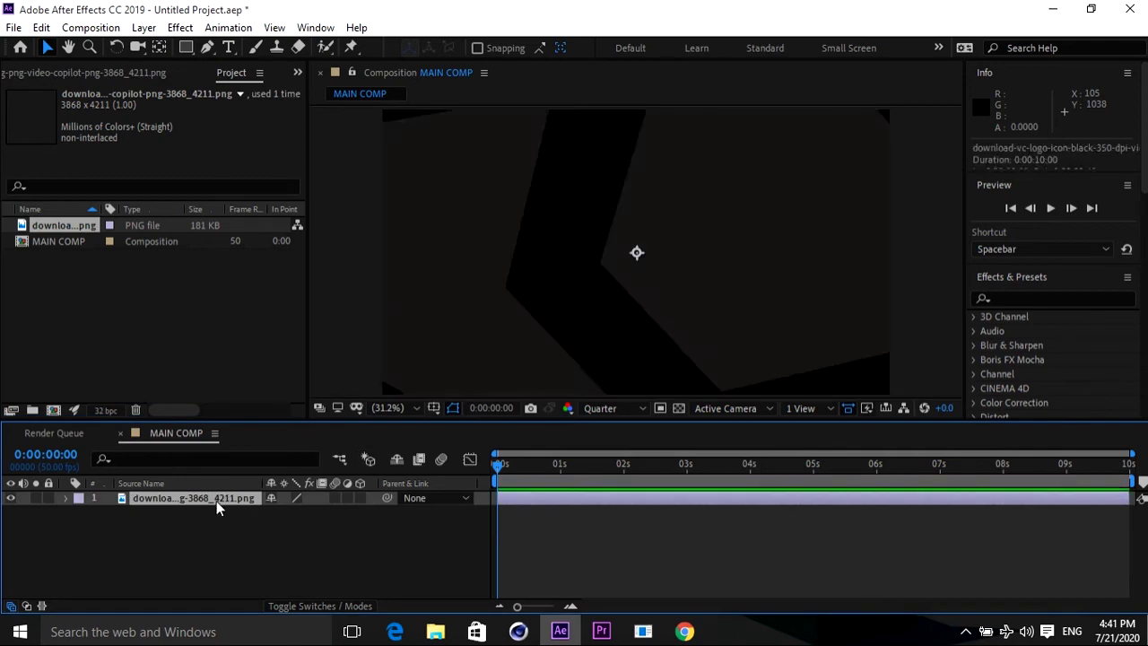
- Centre the logo's anchor point at 2428.0, 1983.5 and scale it down to 13%
click(68, 498)
click(81, 513)
drag(292, 556, 218, 556)
drag(281, 528, 592, 509)
mouse_move(301, 527)
mouse_down()
mouse_move(292, 532)
mouse_move(369, 527)
mouse_up()
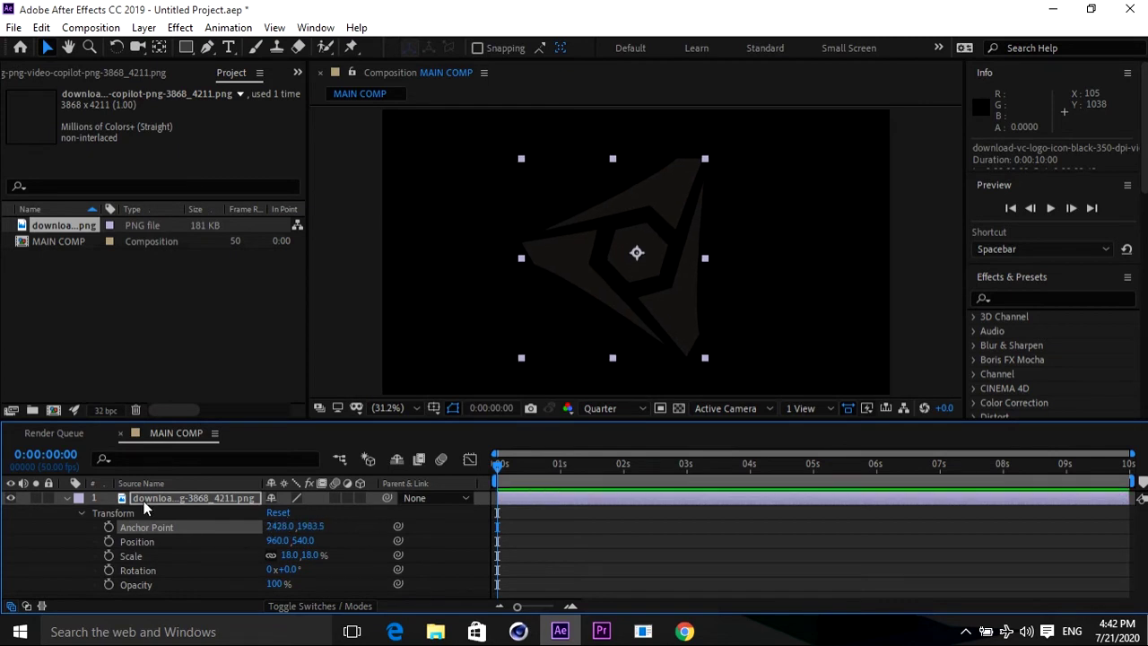
click(65, 498)
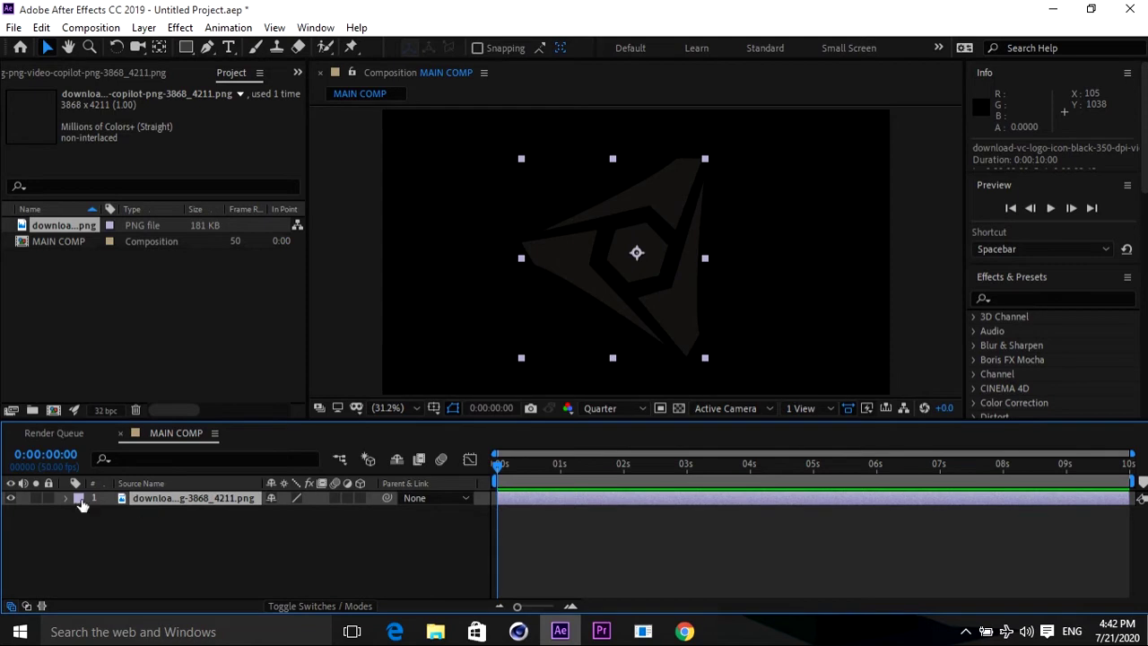
click(65, 499)
drag(310, 555, 287, 555)
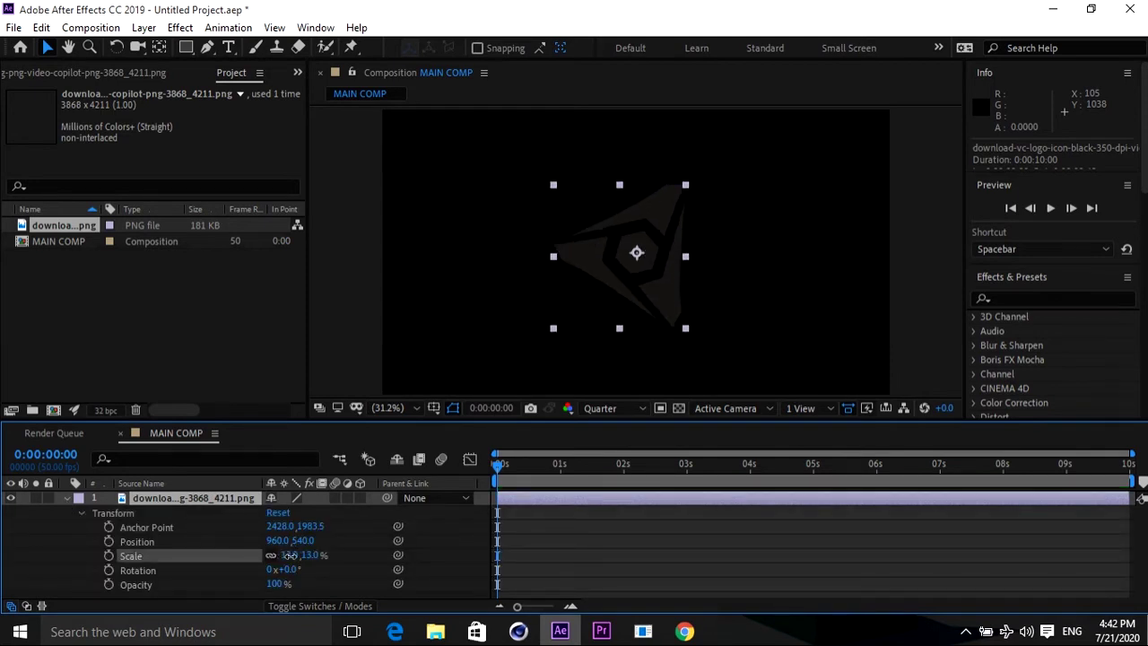
- Pre-compose the logo layer into a composition named LOGO
click(271, 368)
click(67, 498)
right_click(146, 498)
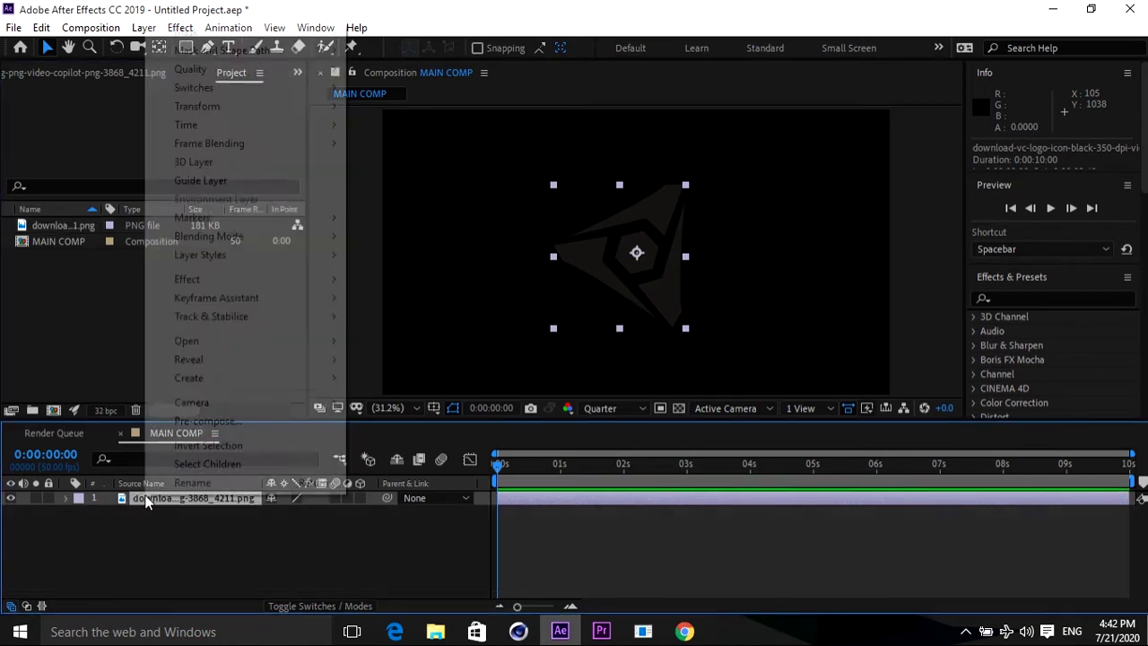
click(206, 420)
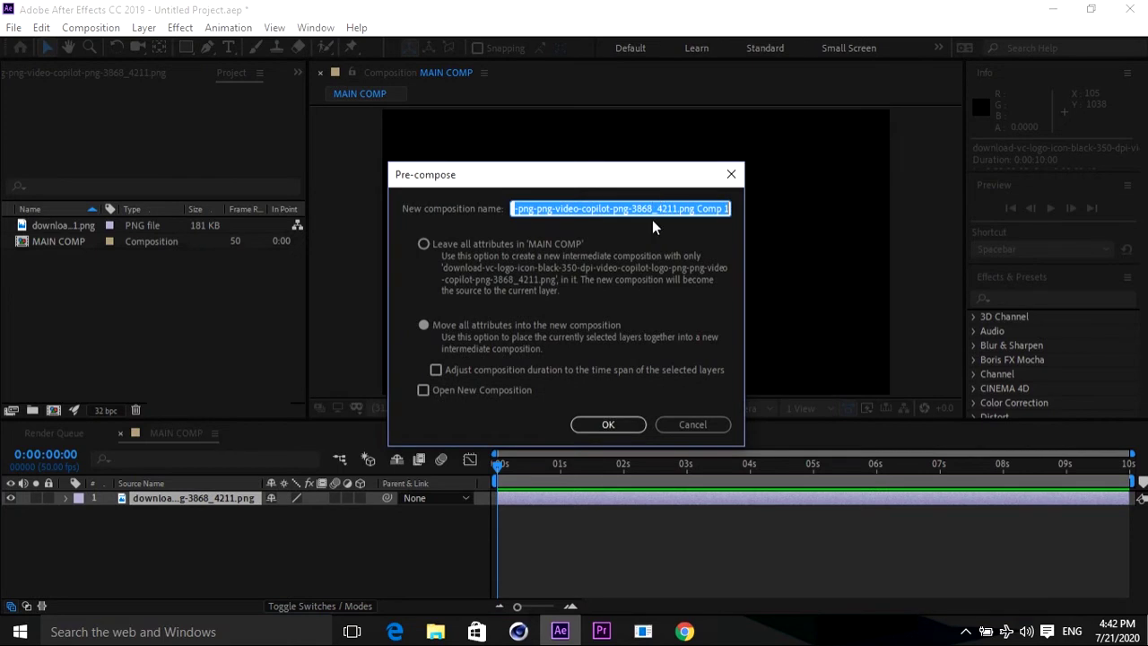
text(LOGO)
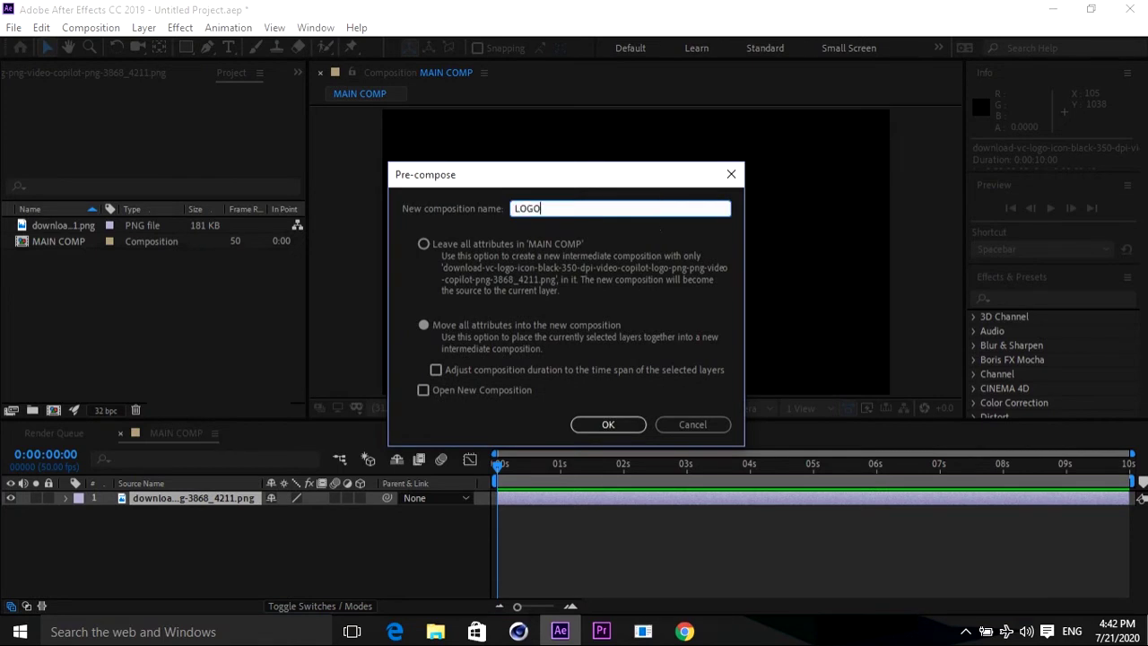
key(Return)
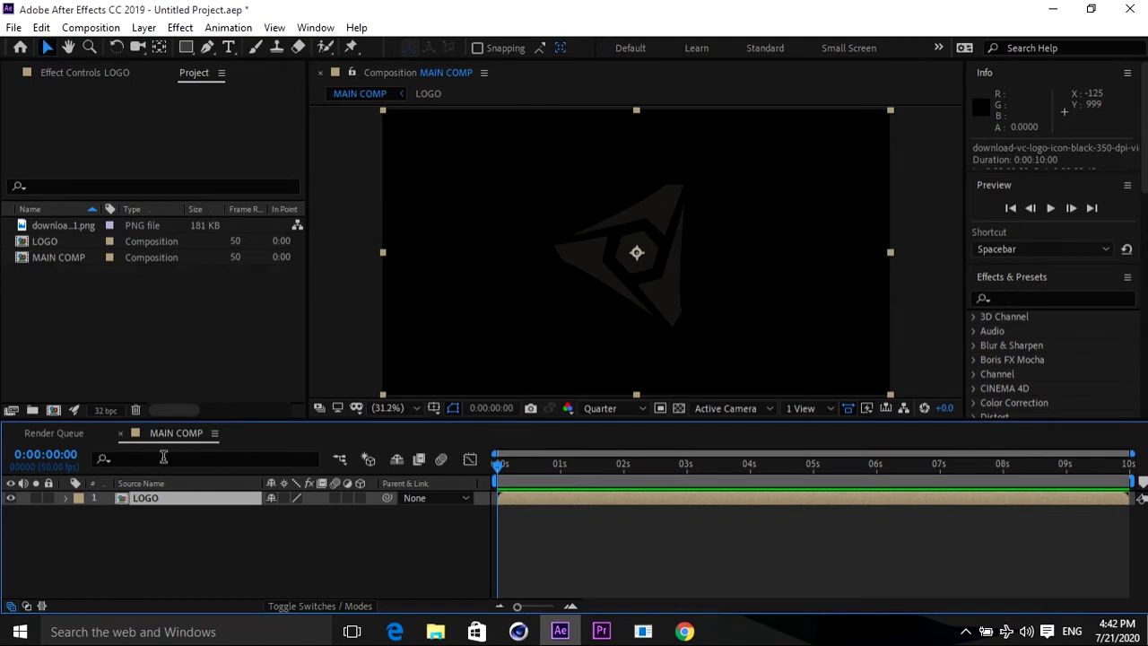
- Add a new black solid layer named SABER above LOGO
click(143, 28)
mouse_move(170, 44)
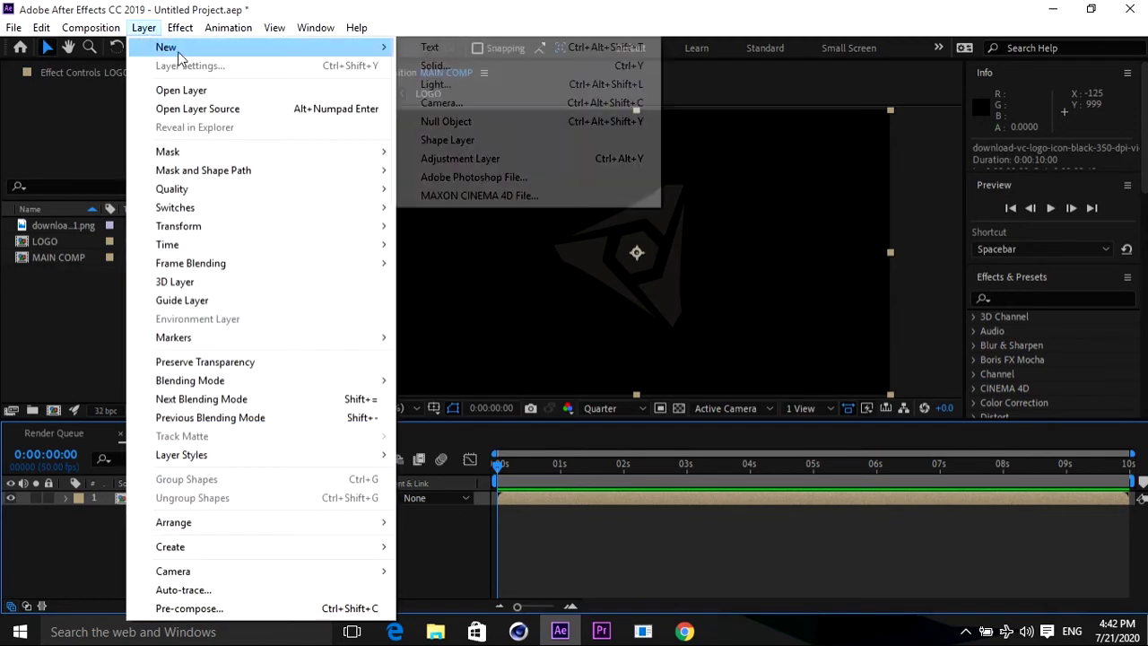
click(516, 71)
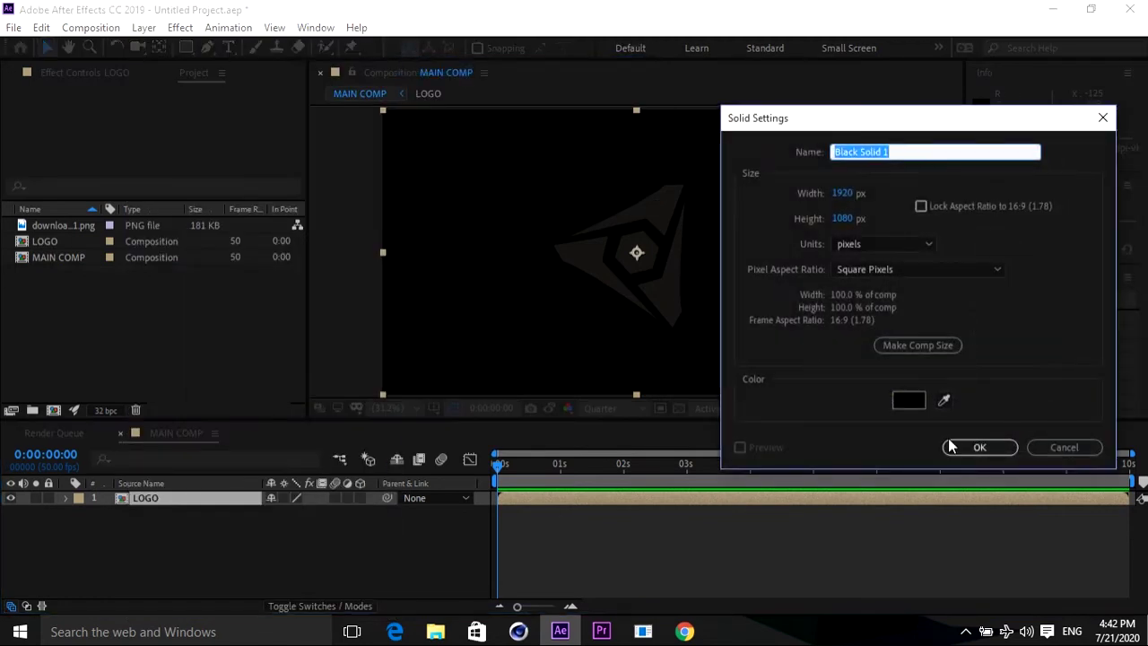
text(SABER)
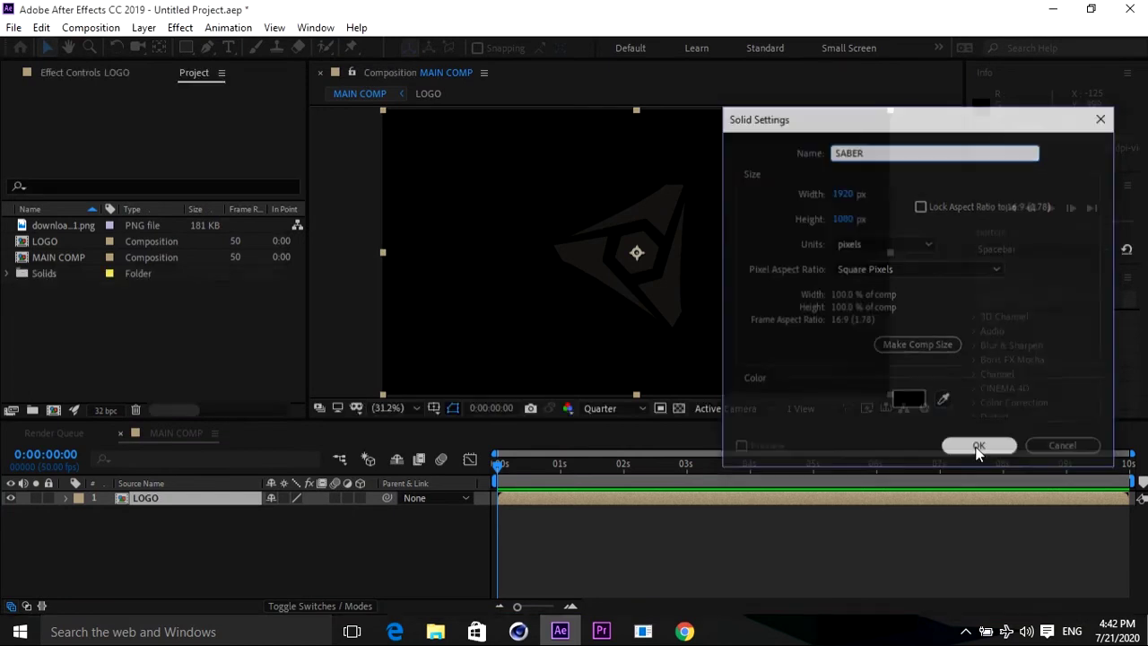
click(978, 447)
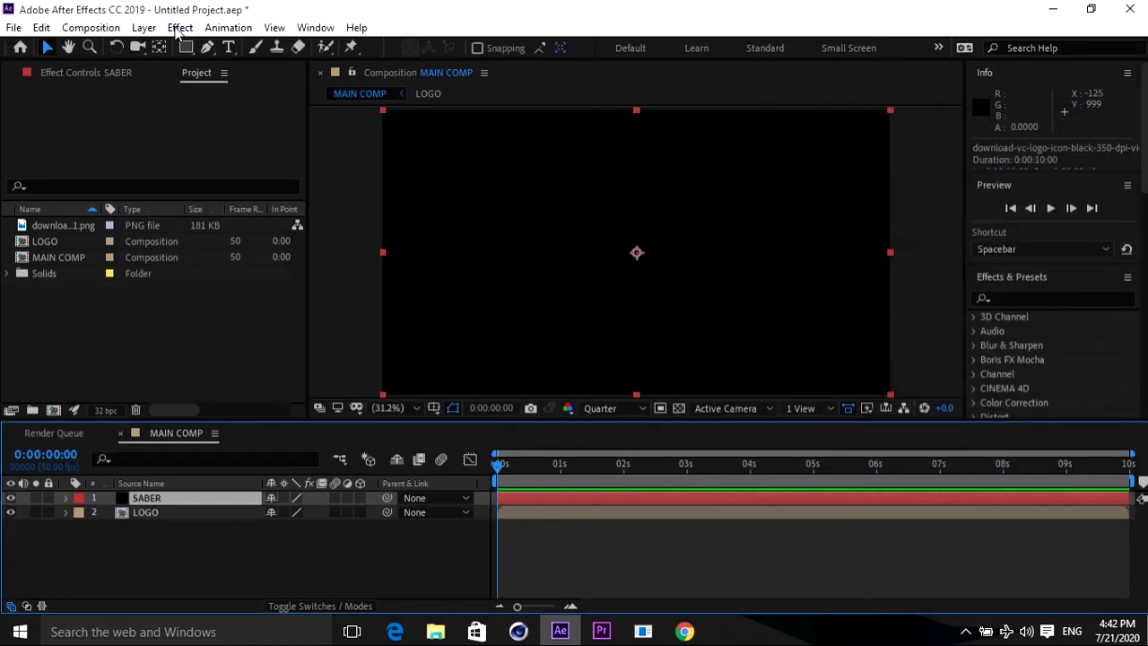
- Auto-trace the LOGO layer into four masks outlining the logo
click(147, 512)
click(66, 512)
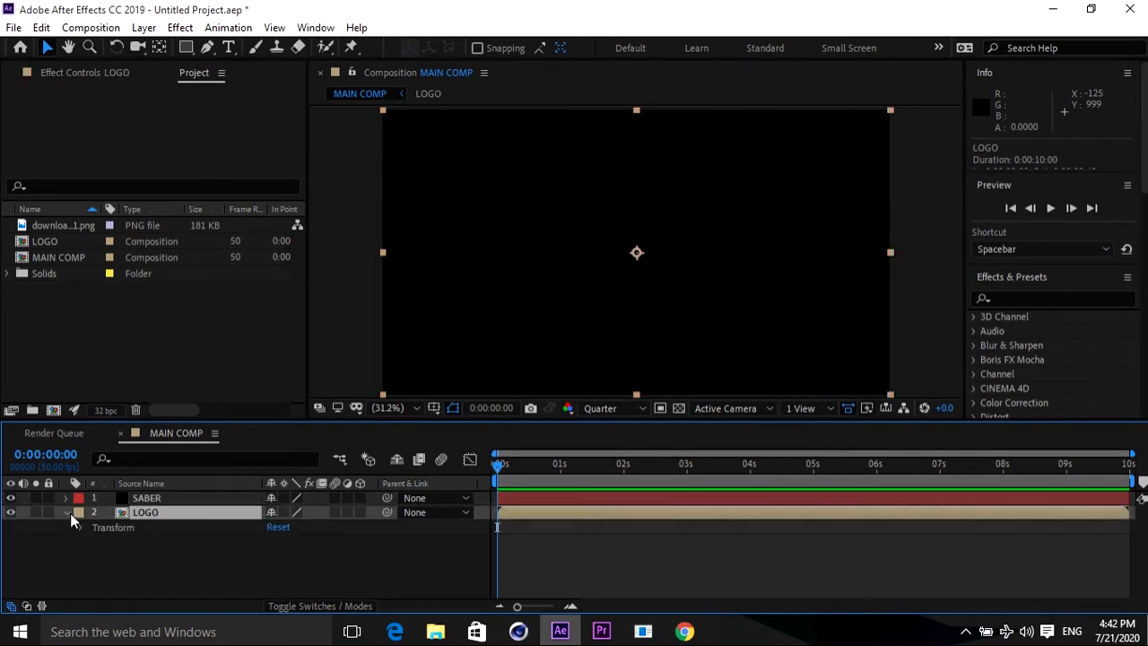
click(80, 528)
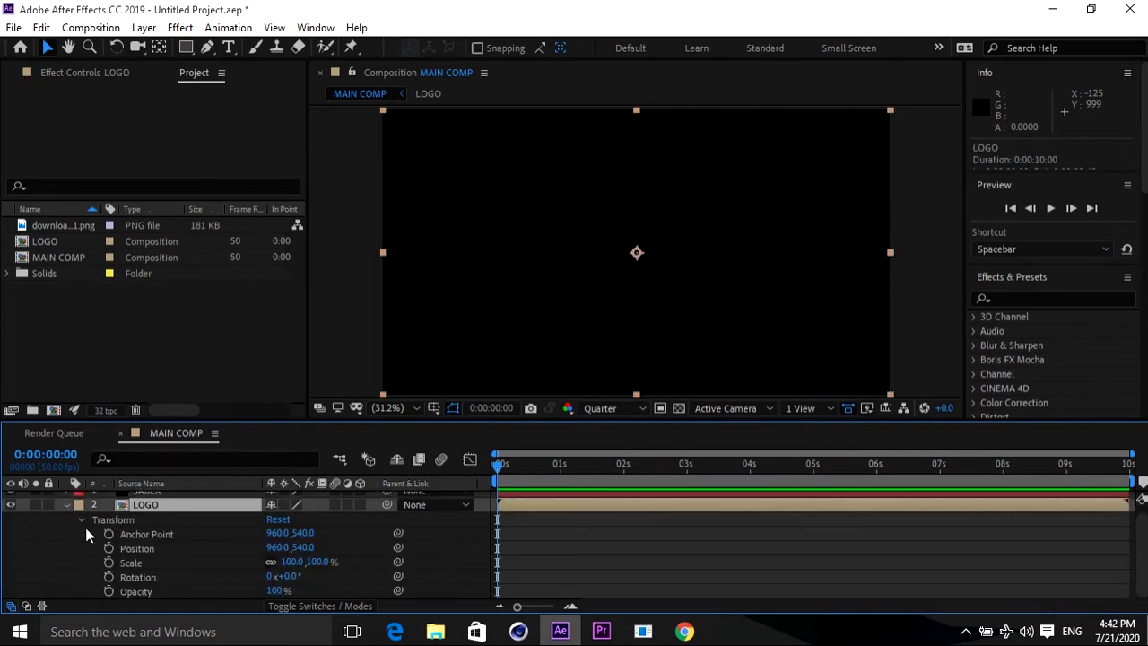
click(82, 520)
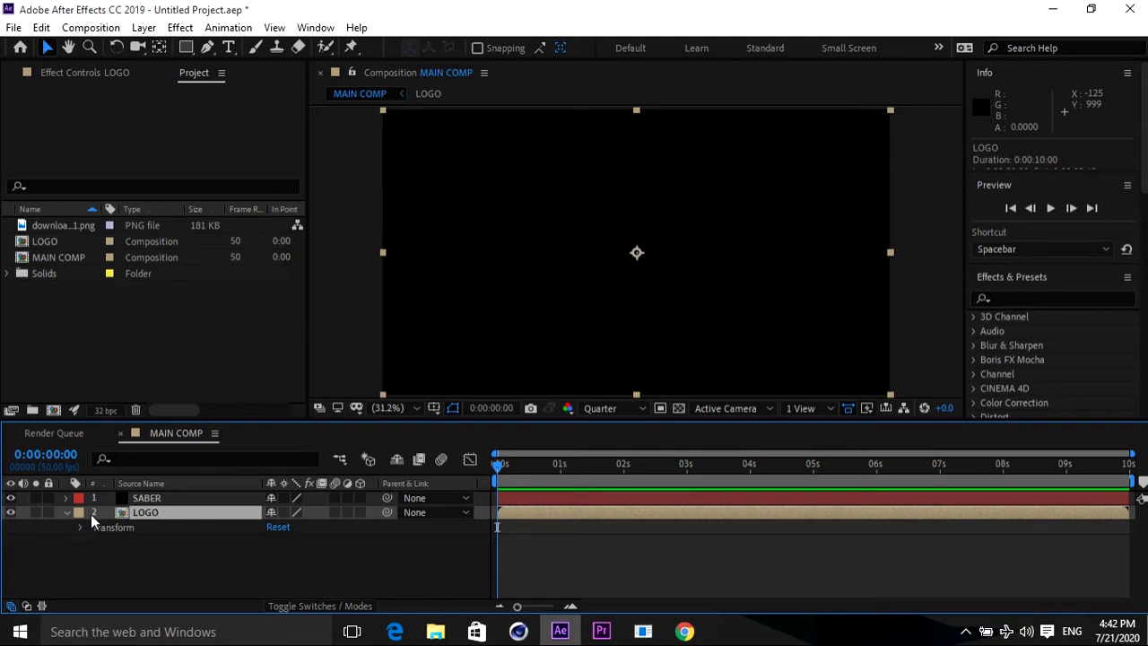
click(65, 513)
click(66, 513)
click(66, 513)
click(66, 513)
click(143, 26)
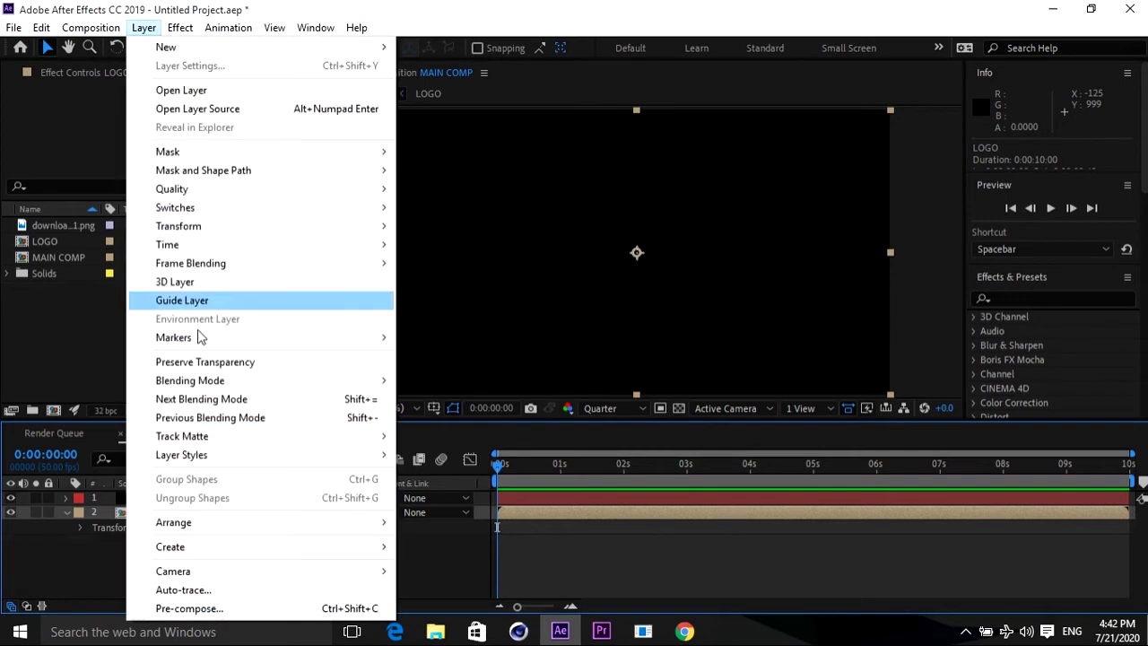
click(239, 592)
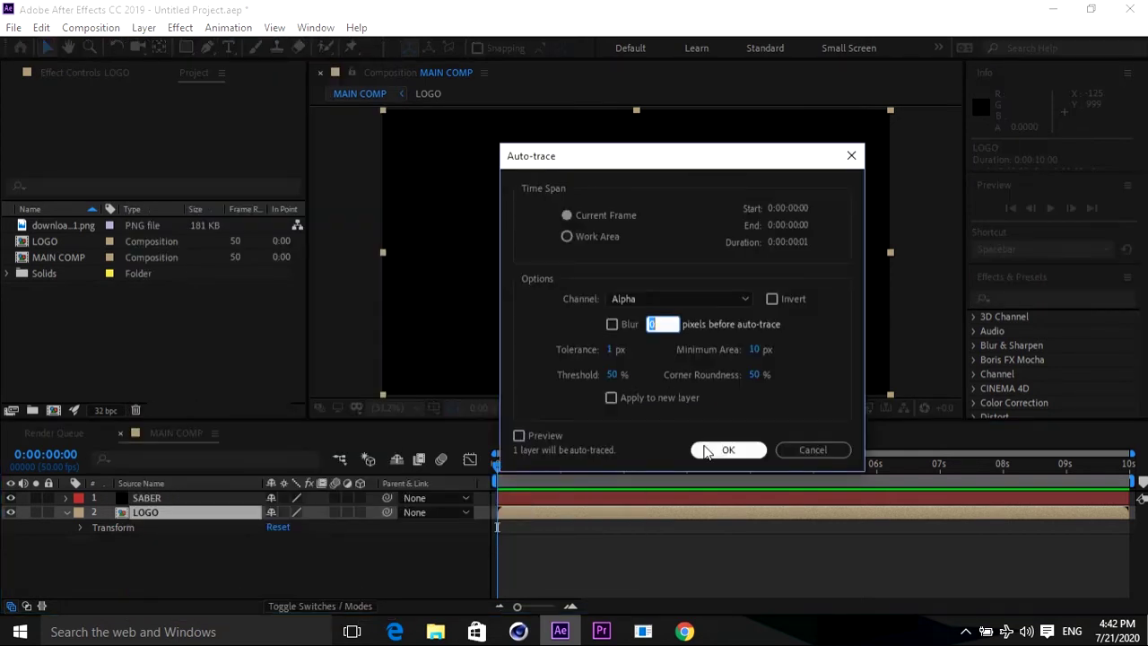
click(707, 448)
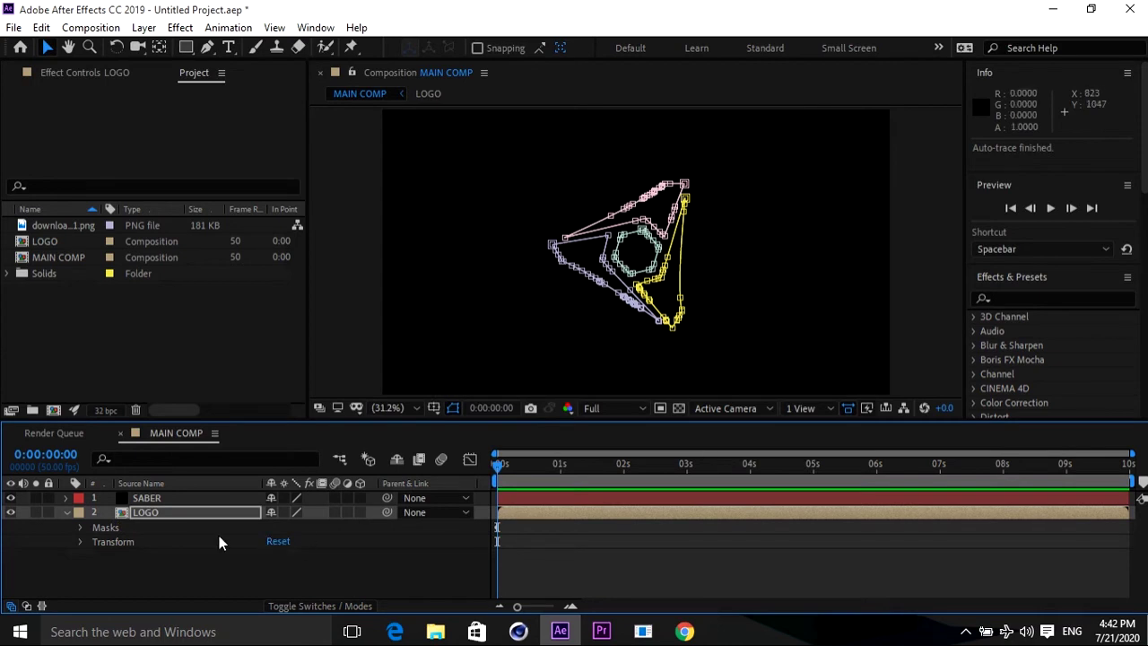
- Copy Masks 1–4 from LOGO and paste them onto the SABER solid
click(157, 515)
click(82, 530)
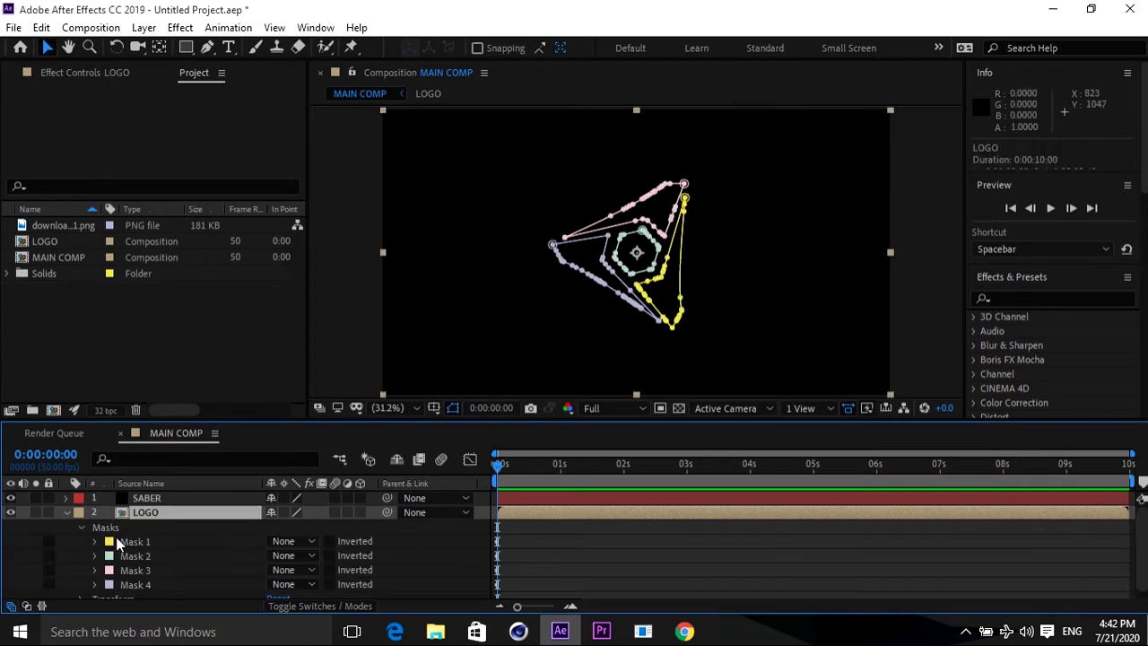
click(126, 545)
shift+click(139, 588)
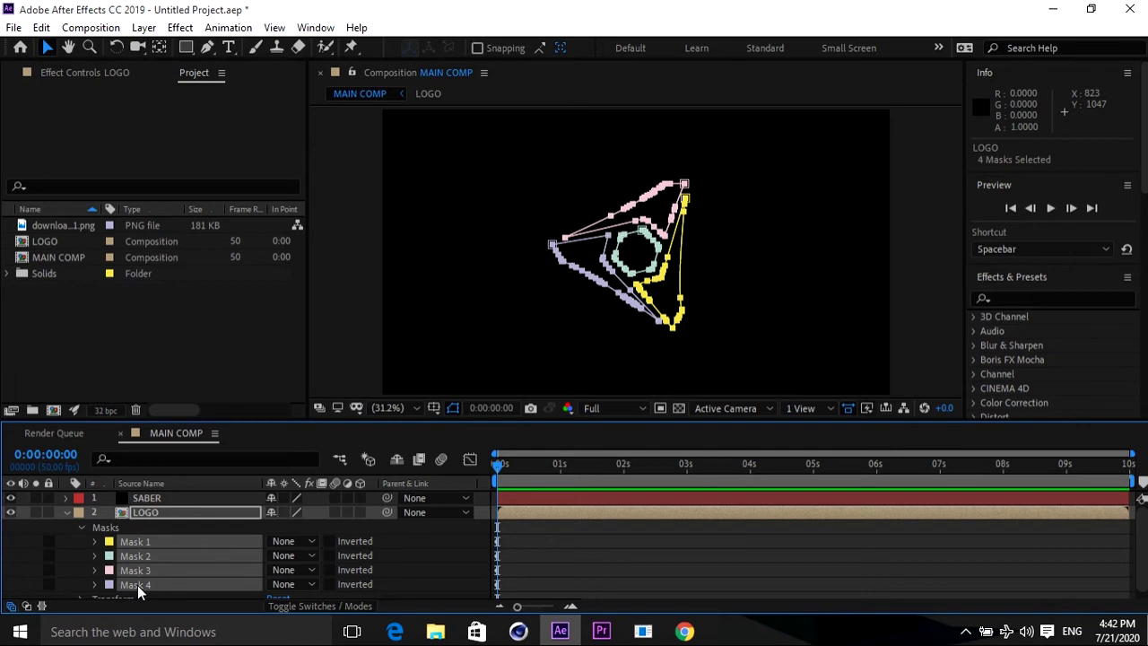
click(141, 499)
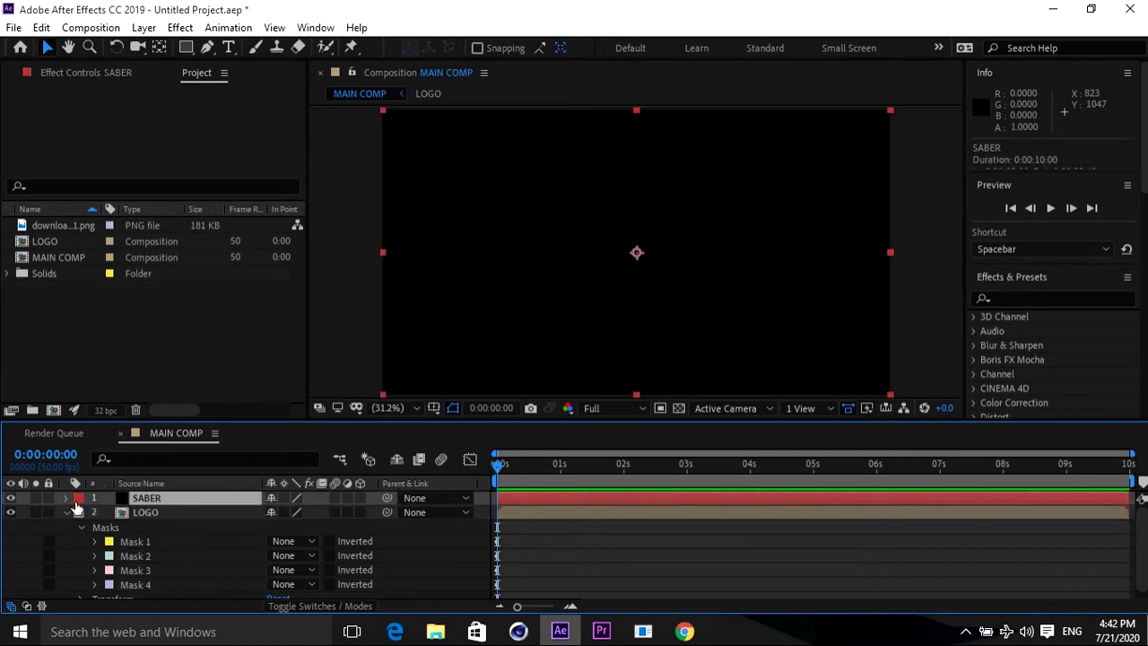
click(65, 513)
click(66, 499)
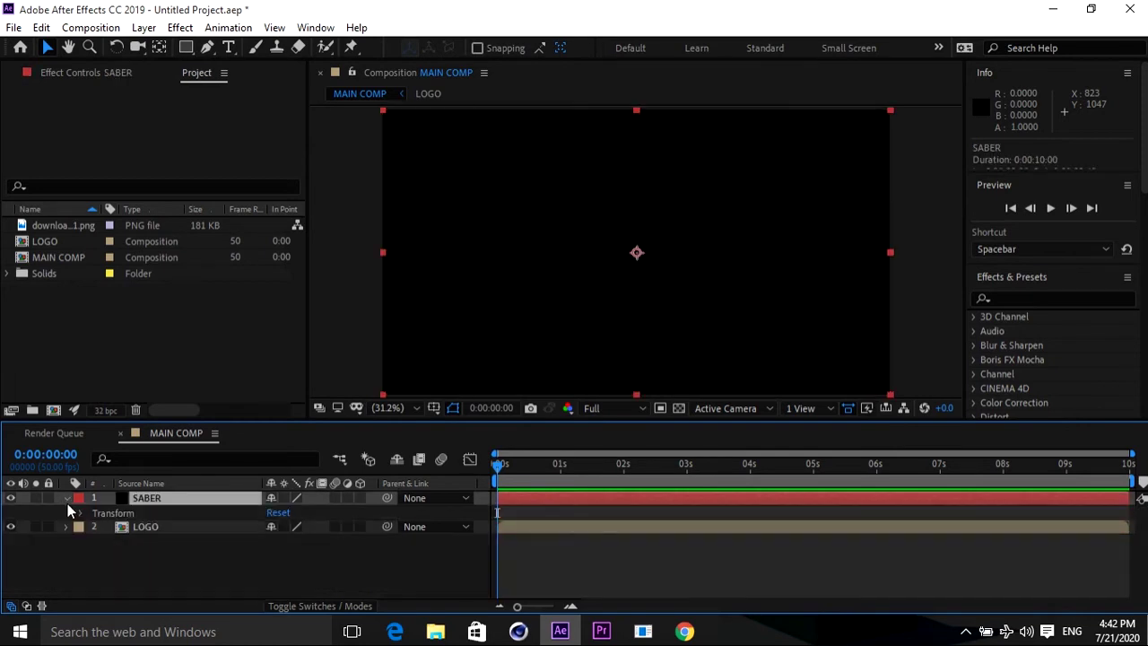
key(ctrl+v)
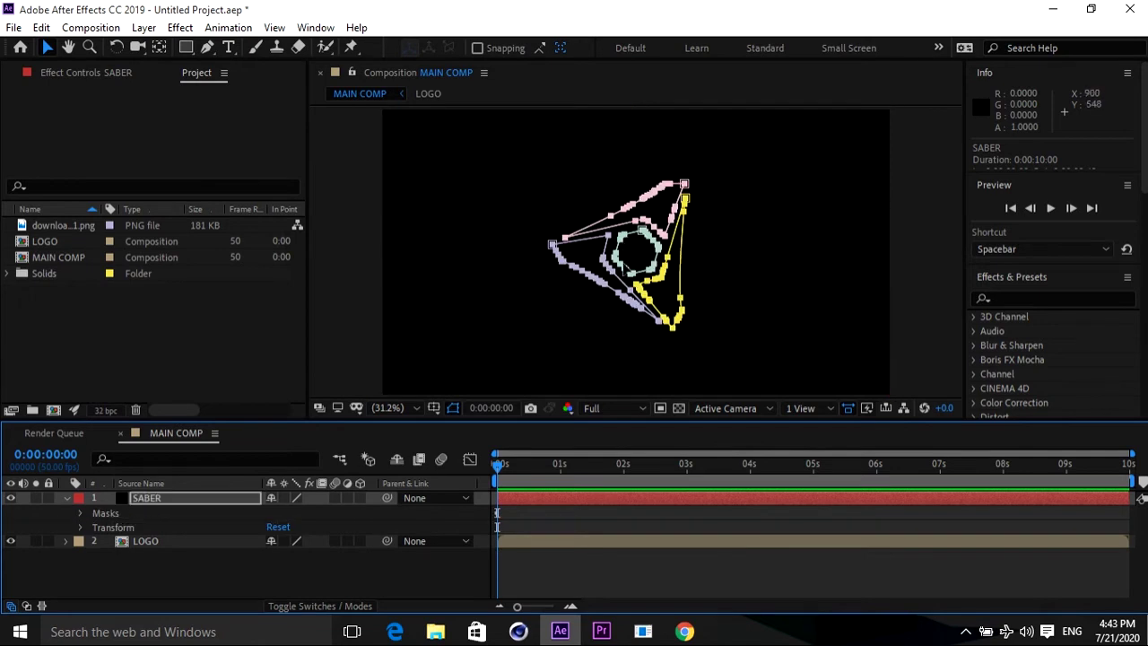
click(66, 499)
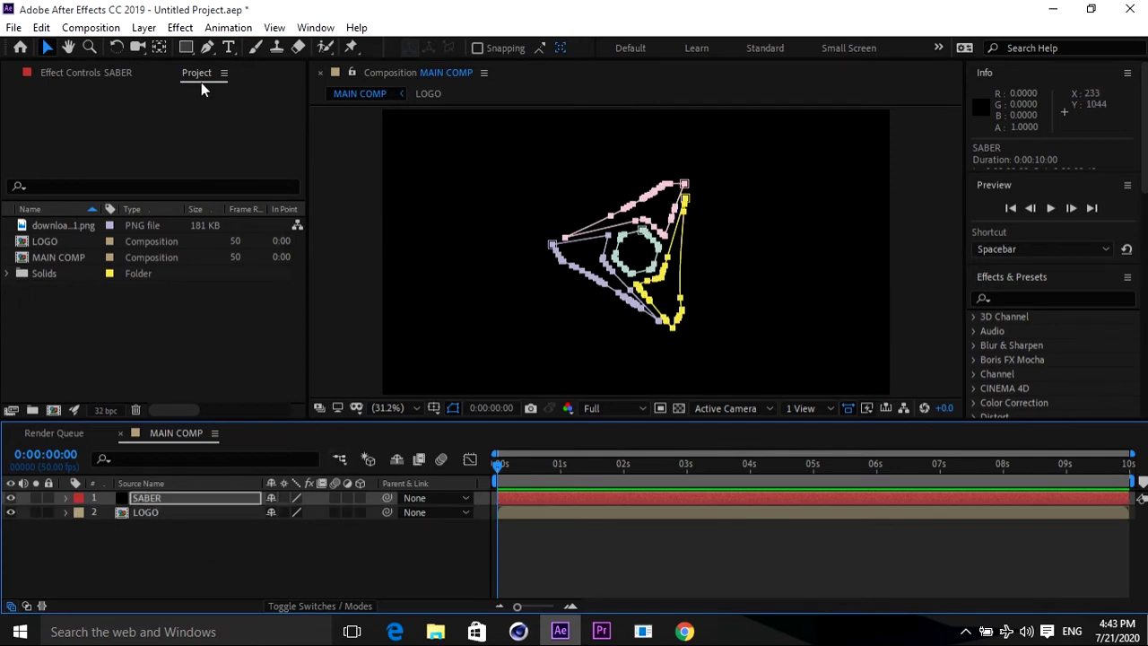
click(180, 27)
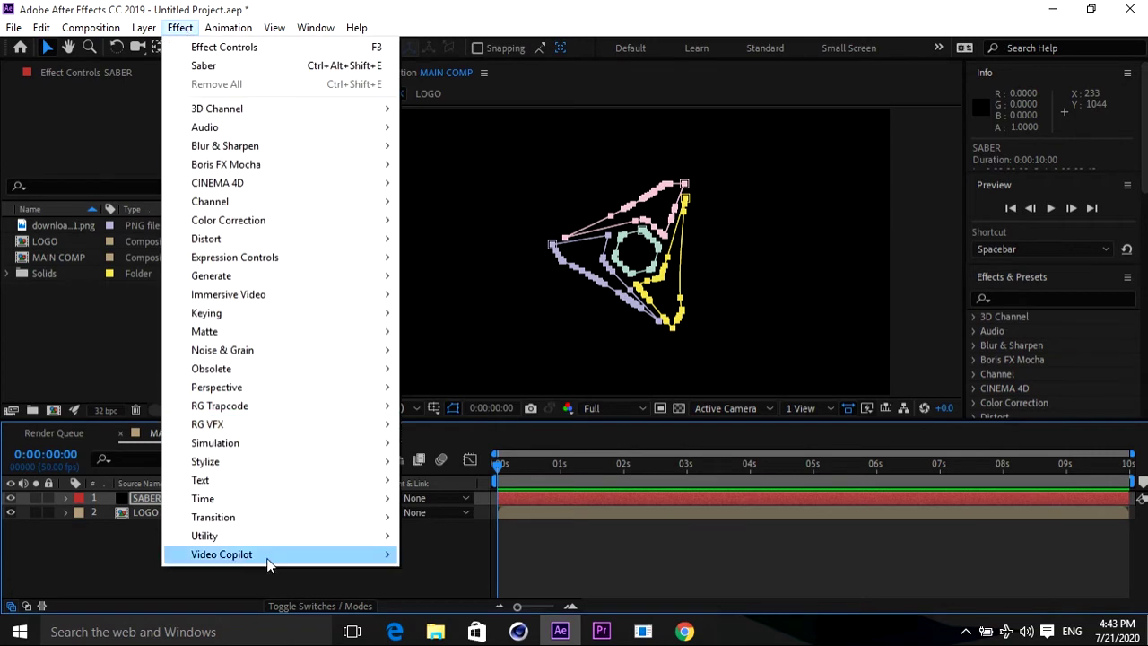
- Apply Saber to SABER with Transparent composite and Layer Masks as the core type
mouse_move(269, 555)
click(437, 573)
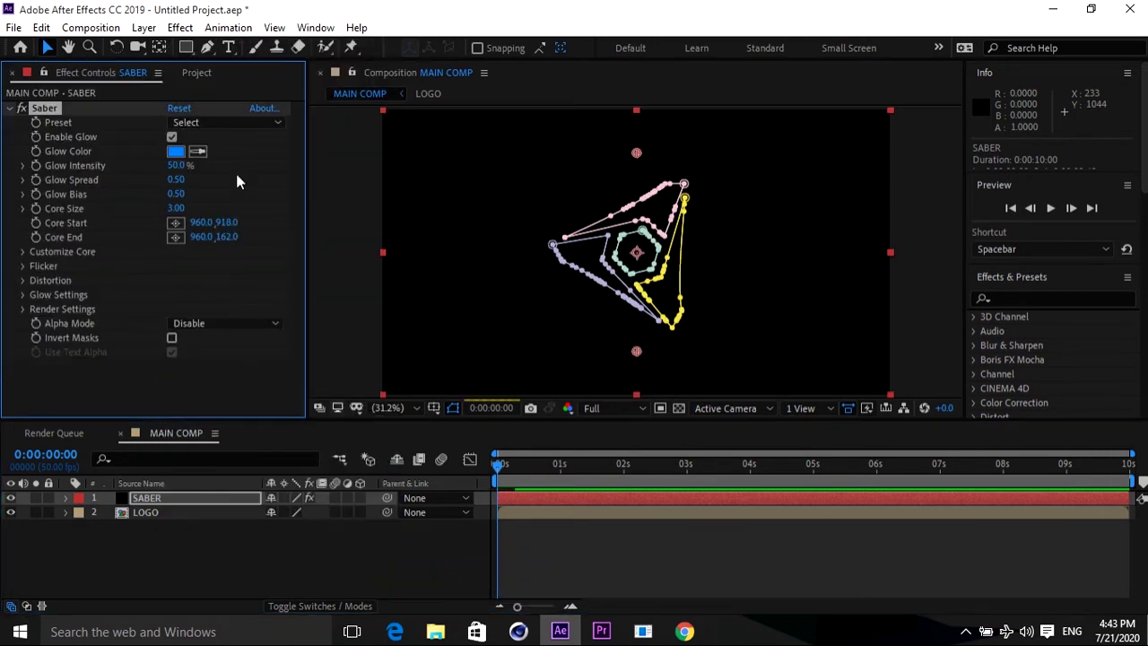
click(22, 308)
scroll(171, 327, down, 1)
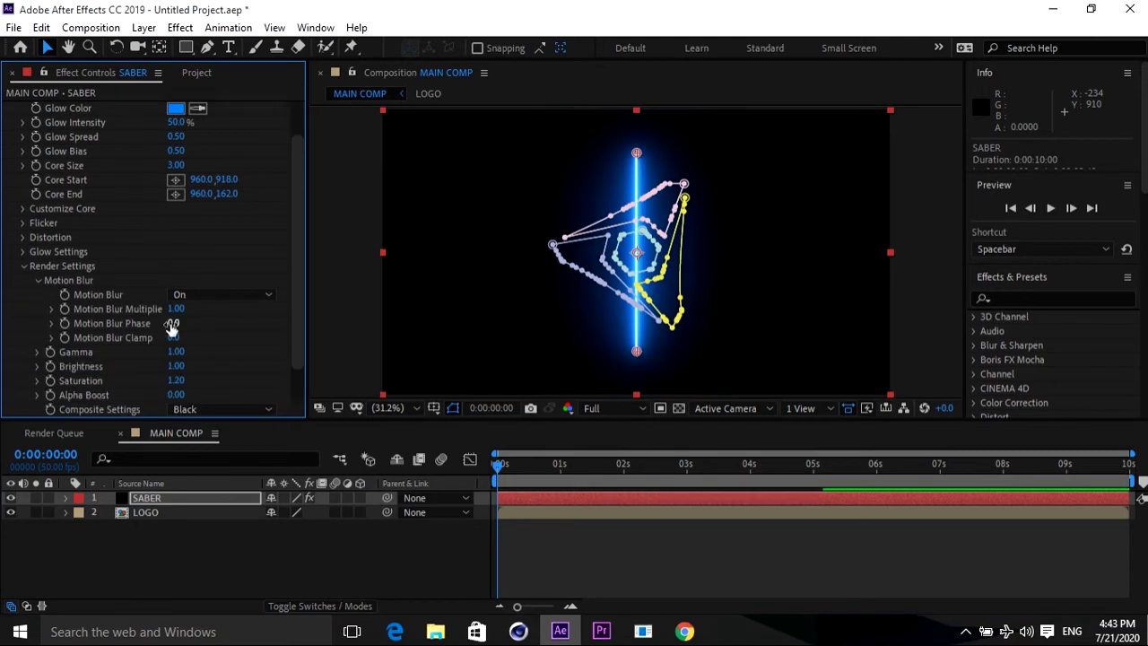
click(209, 412)
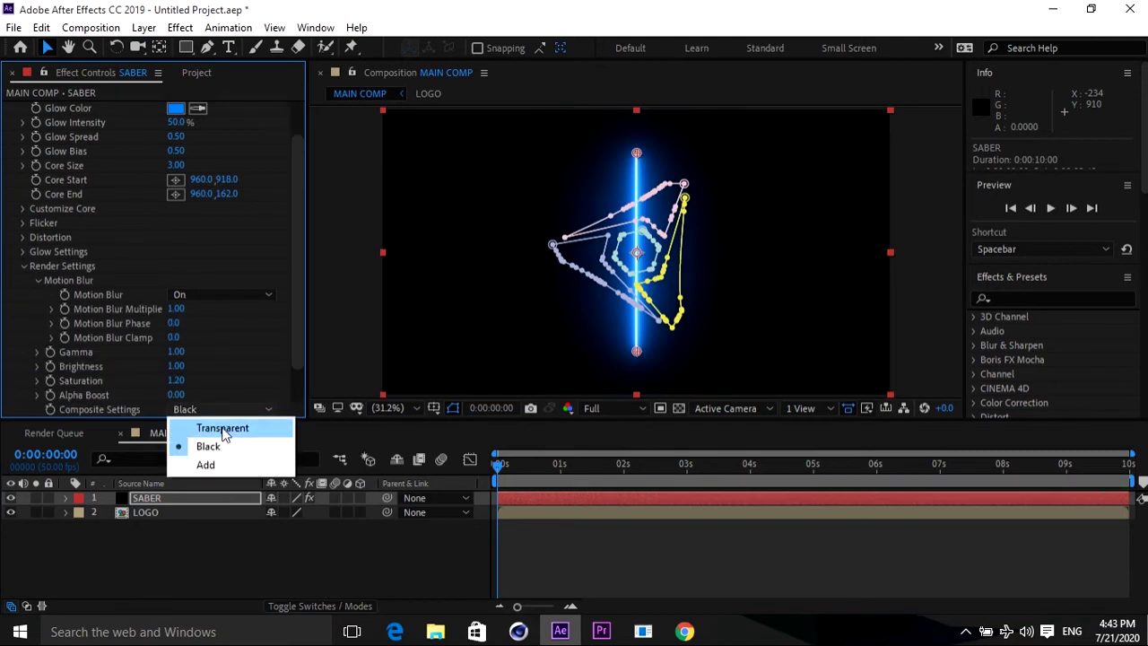
click(223, 429)
scroll(297, 221, up, 1)
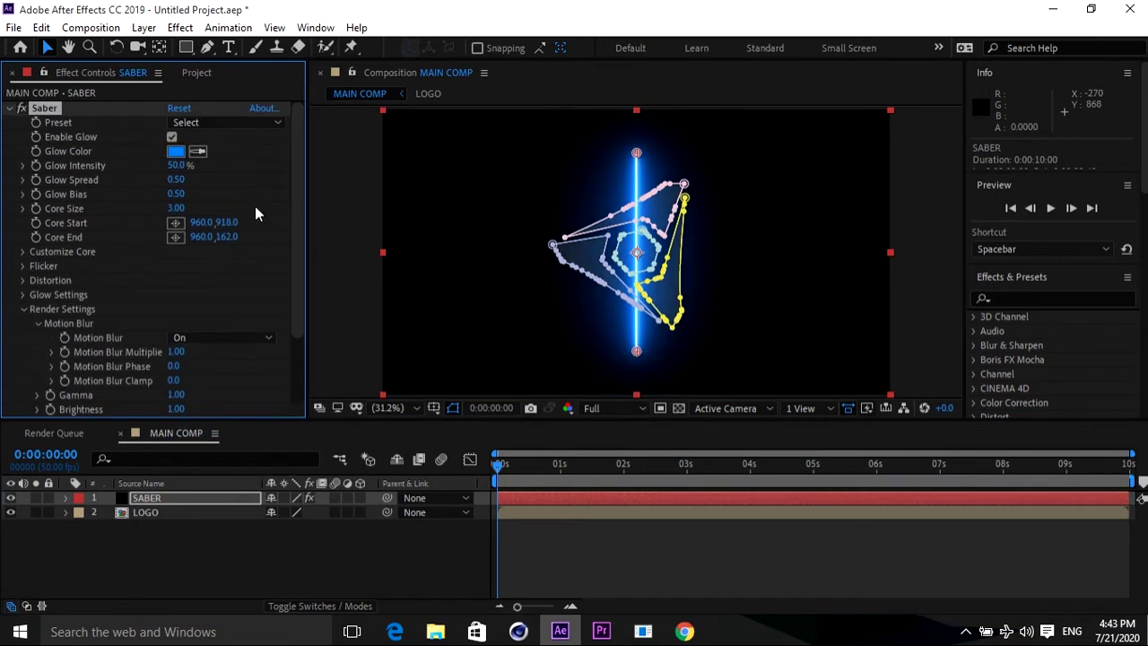
click(22, 254)
scroll(134, 269, down, 1)
click(220, 237)
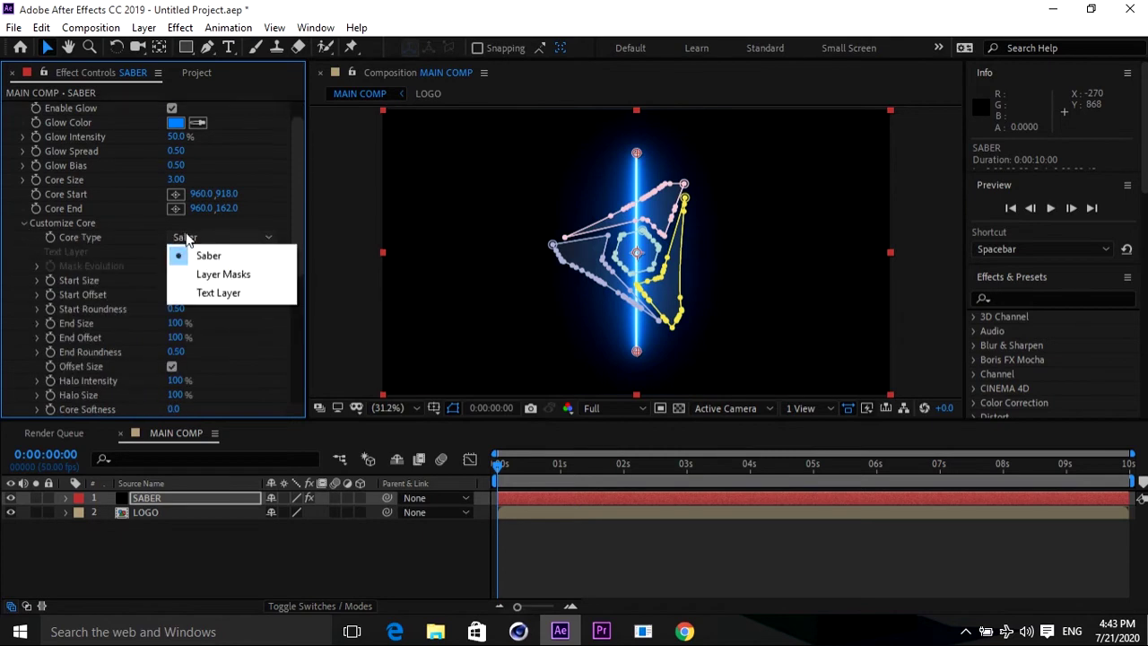
click(211, 274)
- Hide the LOGO layer and the mask path outlines in the viewer
click(10, 512)
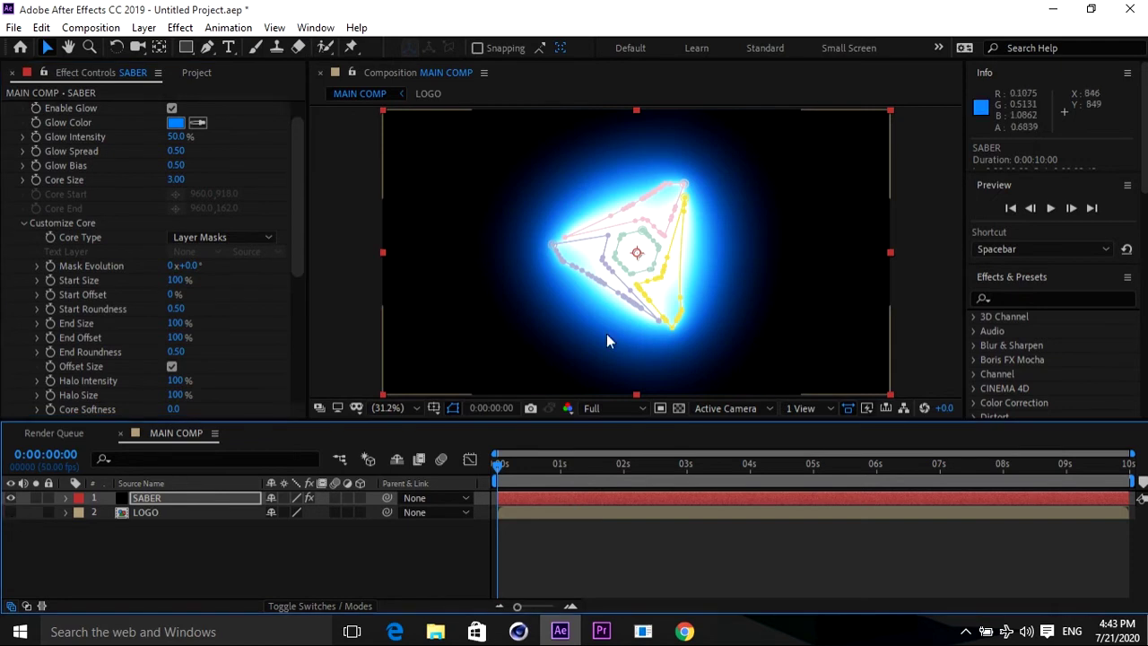
click(453, 408)
click(453, 408)
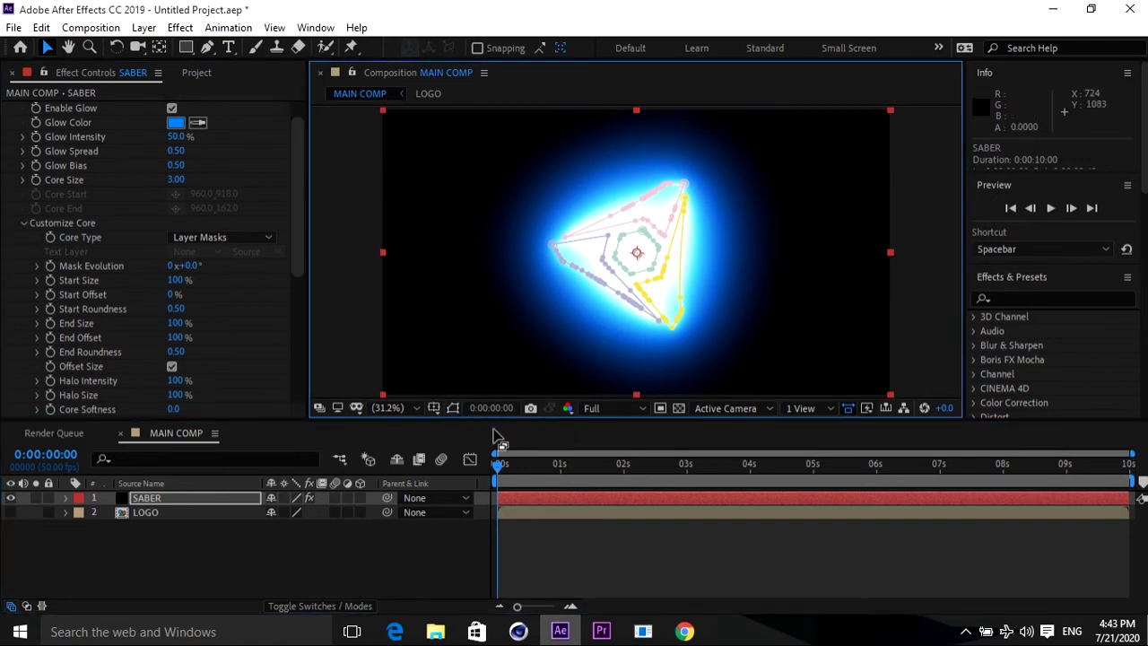
click(179, 538)
- Lower Saber's Glow Intensity to 25% and set the viewer resolution to Quarter
click(178, 137)
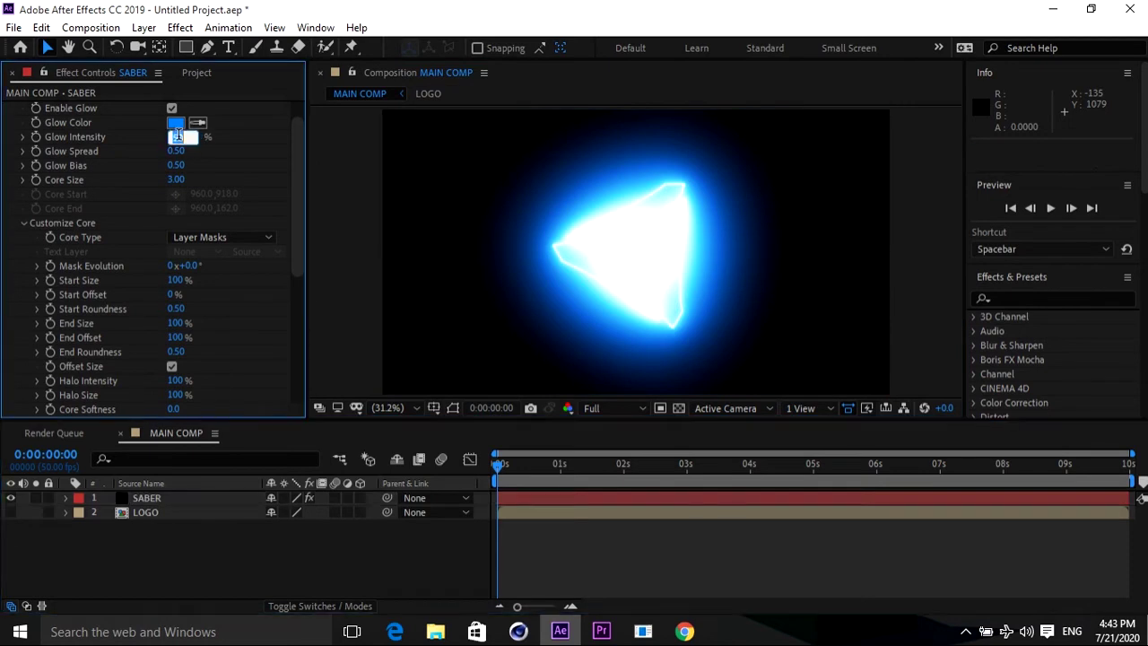
text(25)
key(Return)
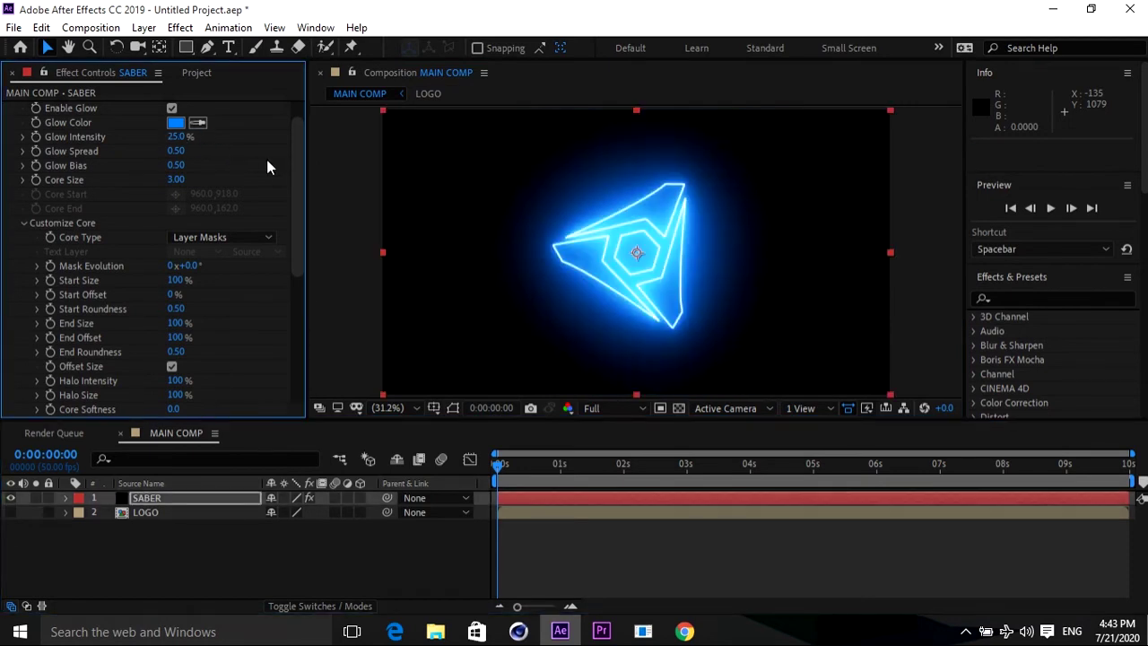
drag(296, 170, 296, 175)
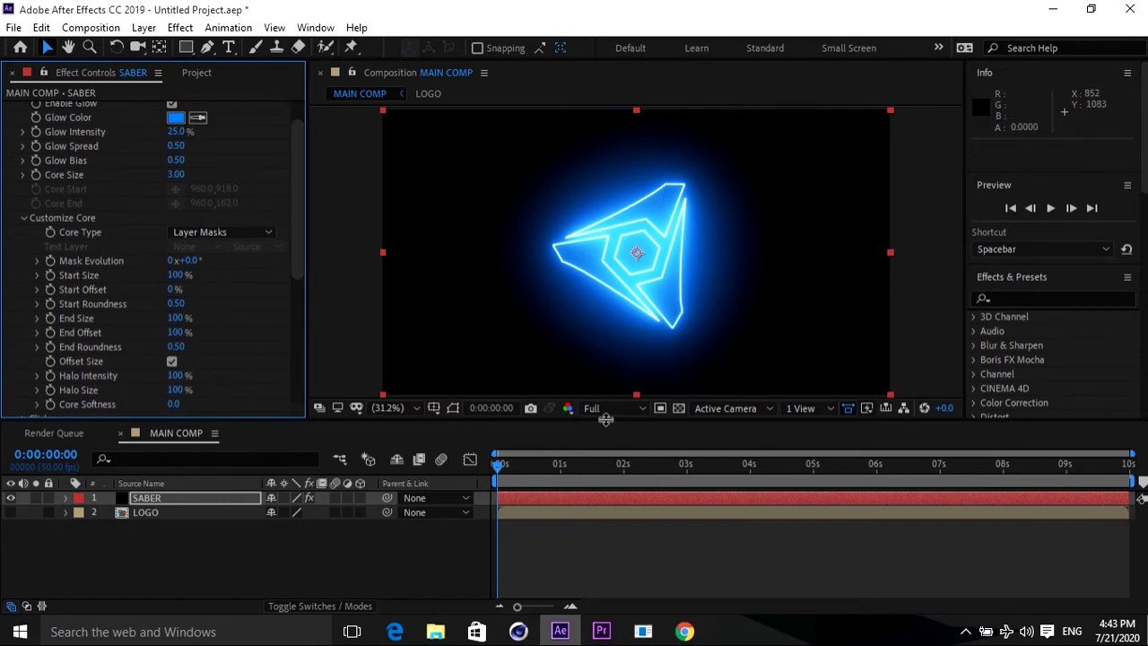
click(603, 409)
click(611, 504)
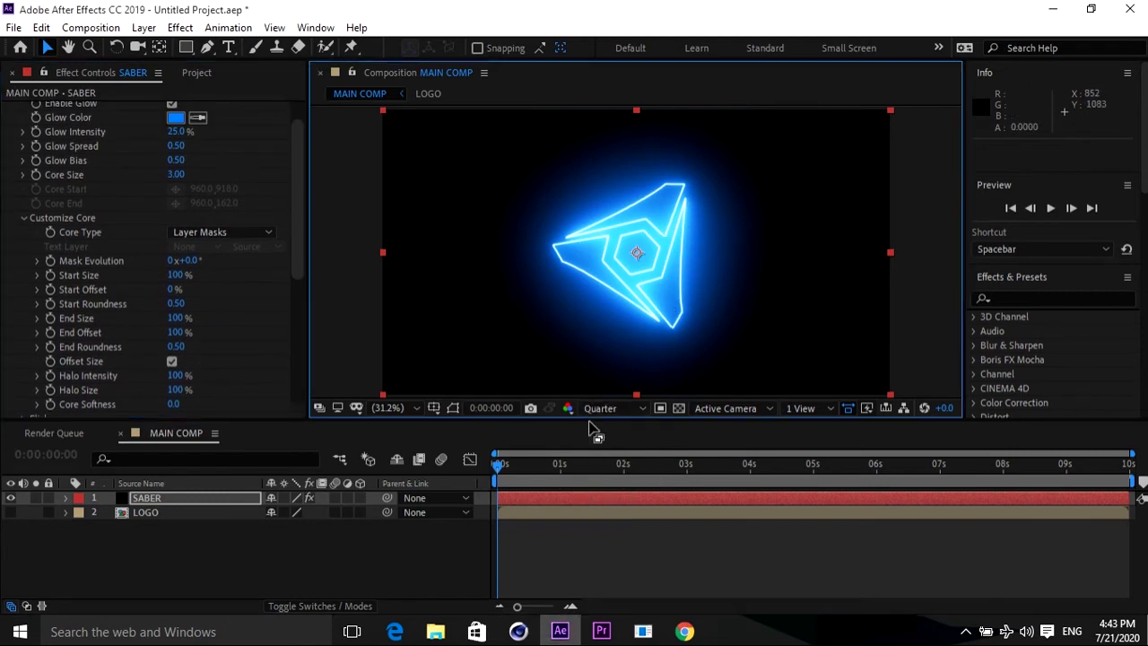
drag(591, 422, 592, 551)
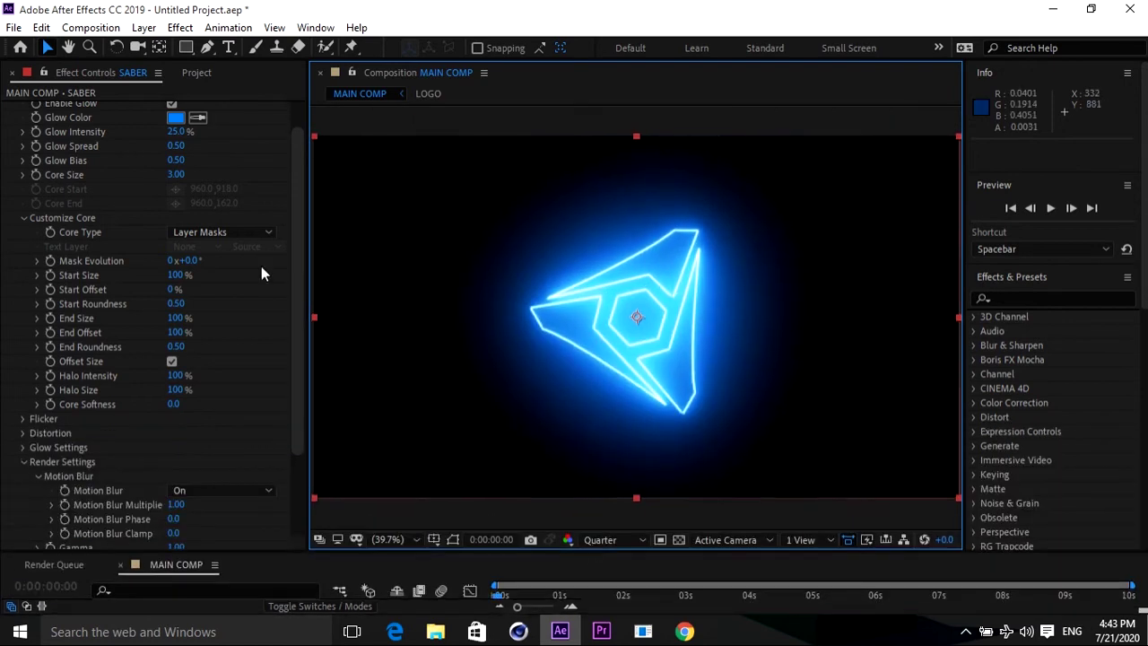
- Try the Burning and Fire presets, then apply the pink Neon preset with Glow Intensity 50%
drag(297, 183, 300, 142)
click(187, 122)
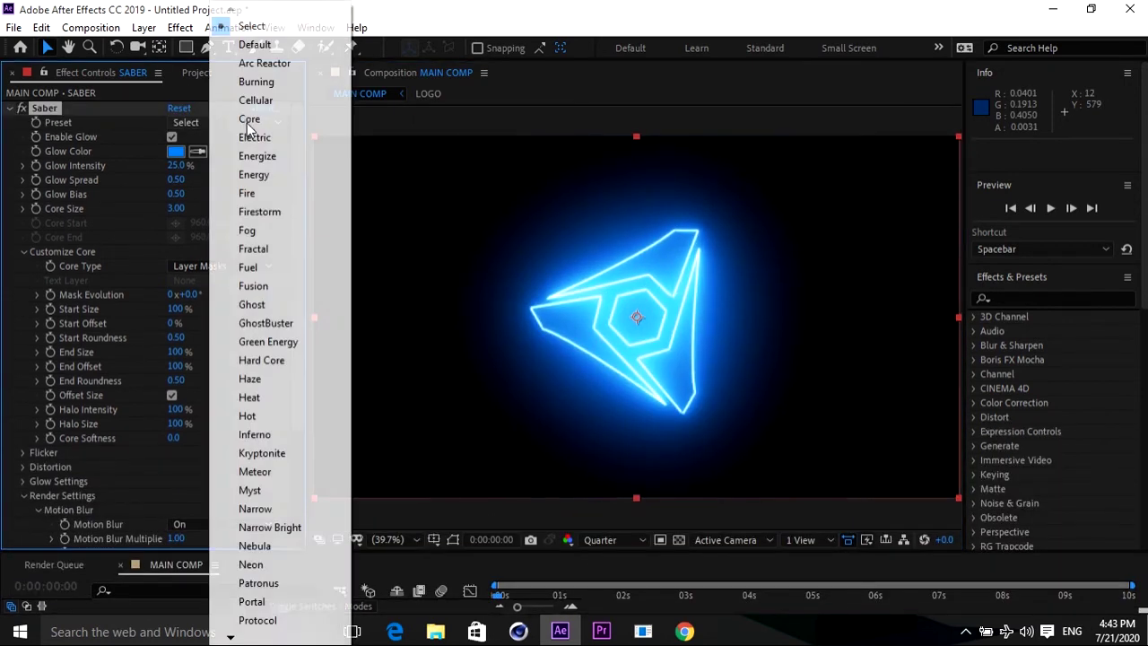
click(254, 83)
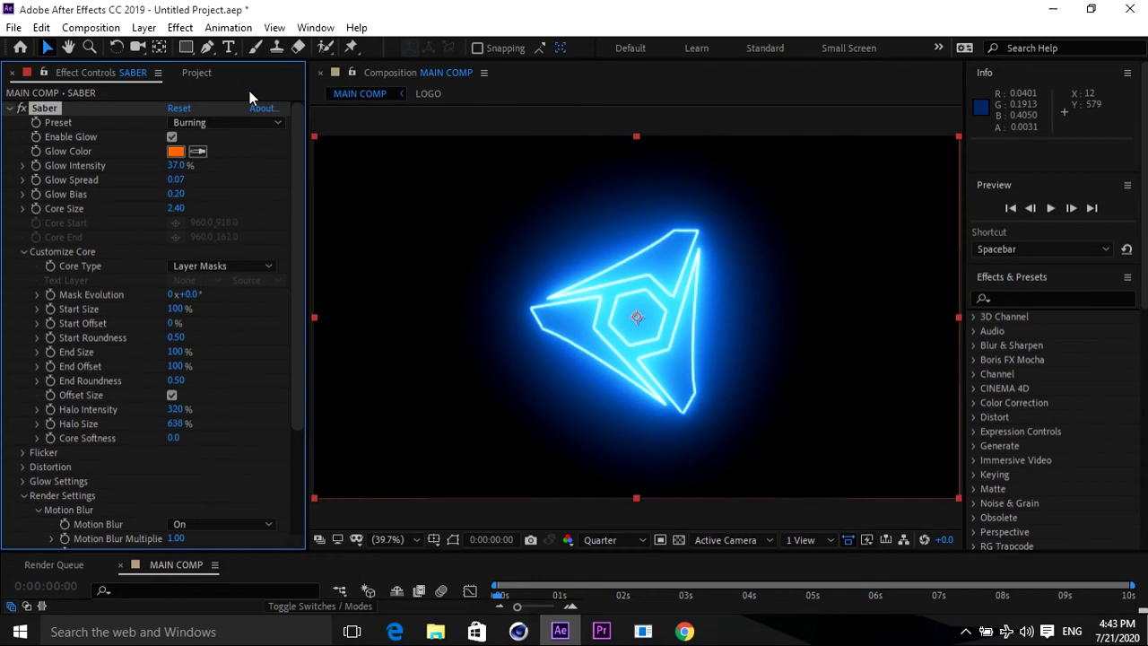
key(space)
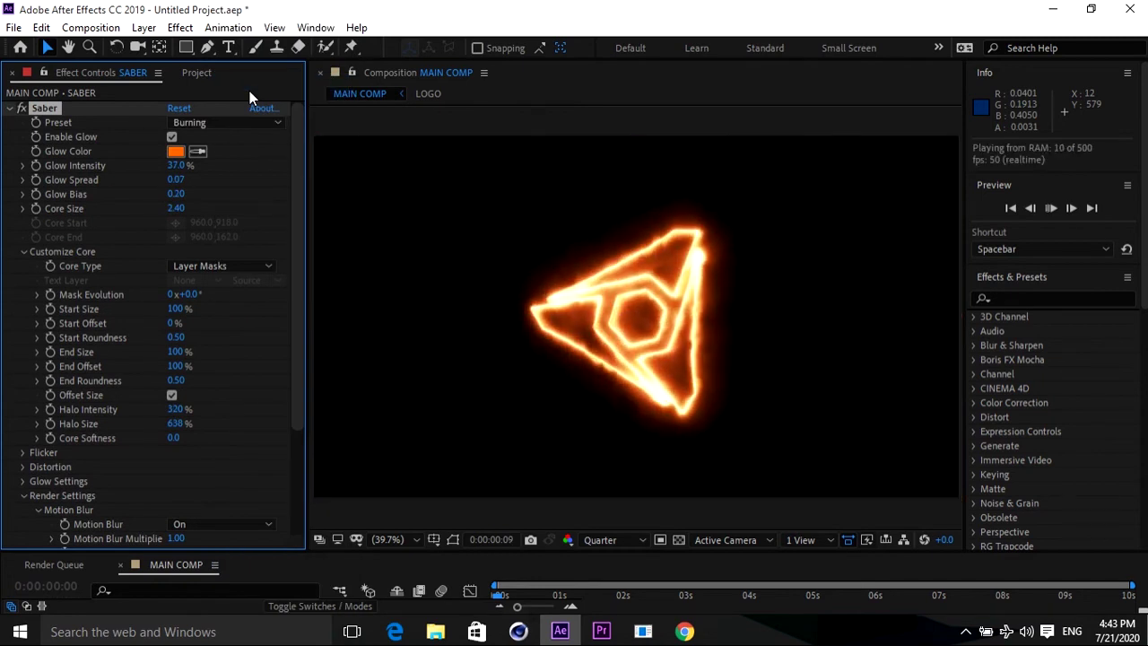
click(256, 122)
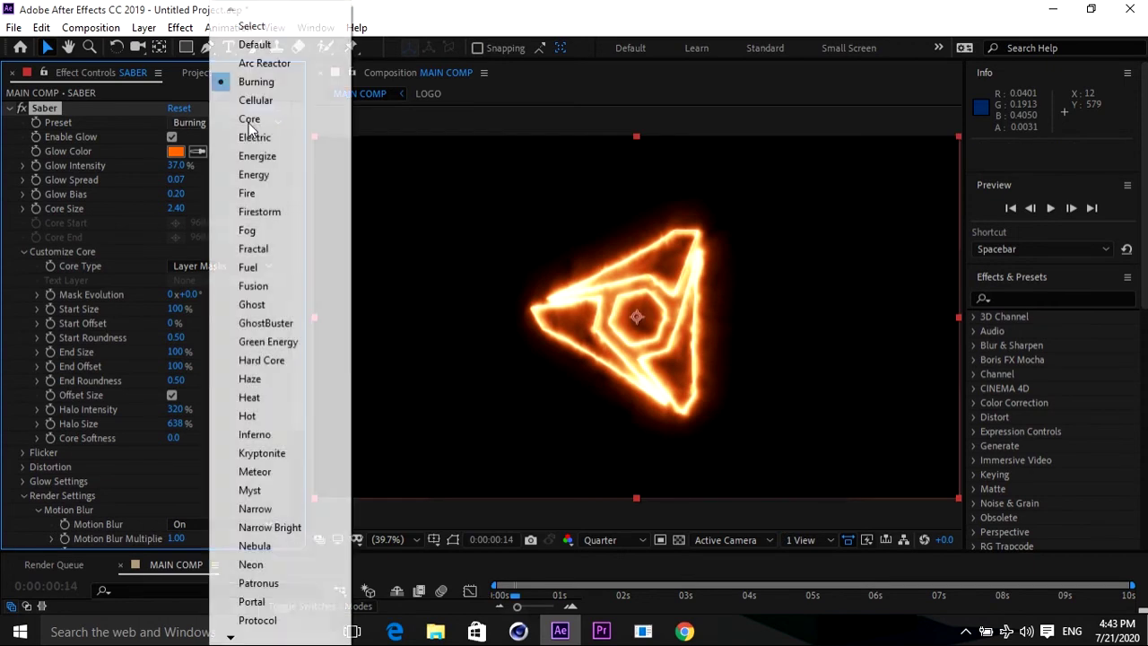
click(262, 193)
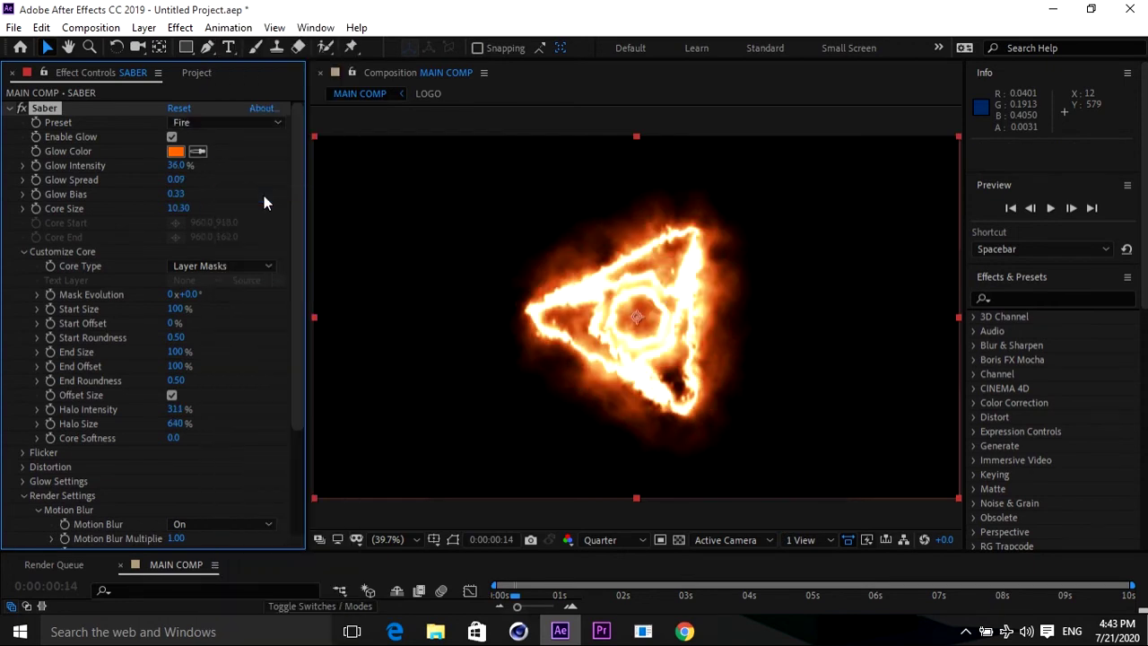
click(247, 123)
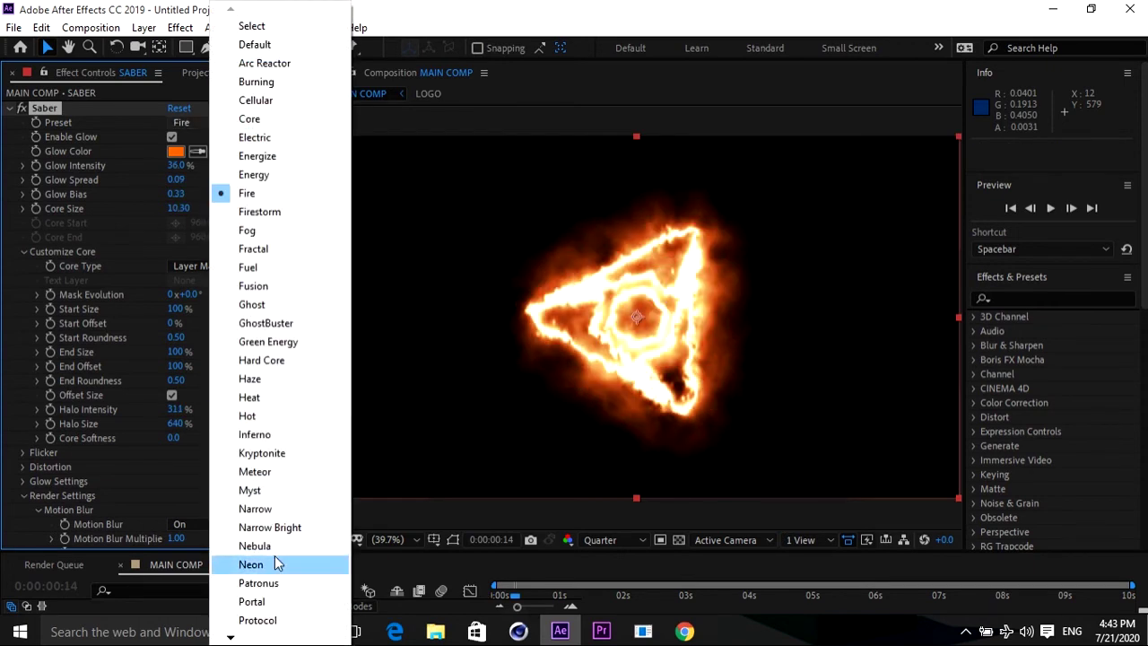
click(274, 558)
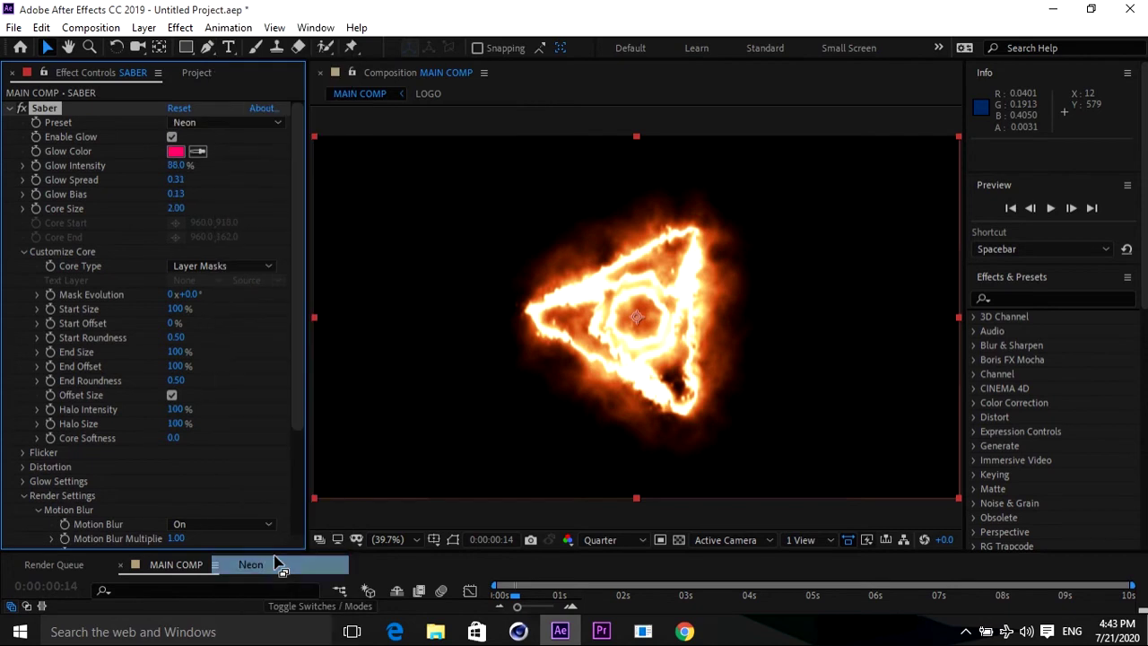
click(176, 167)
text(50)
key(Return)
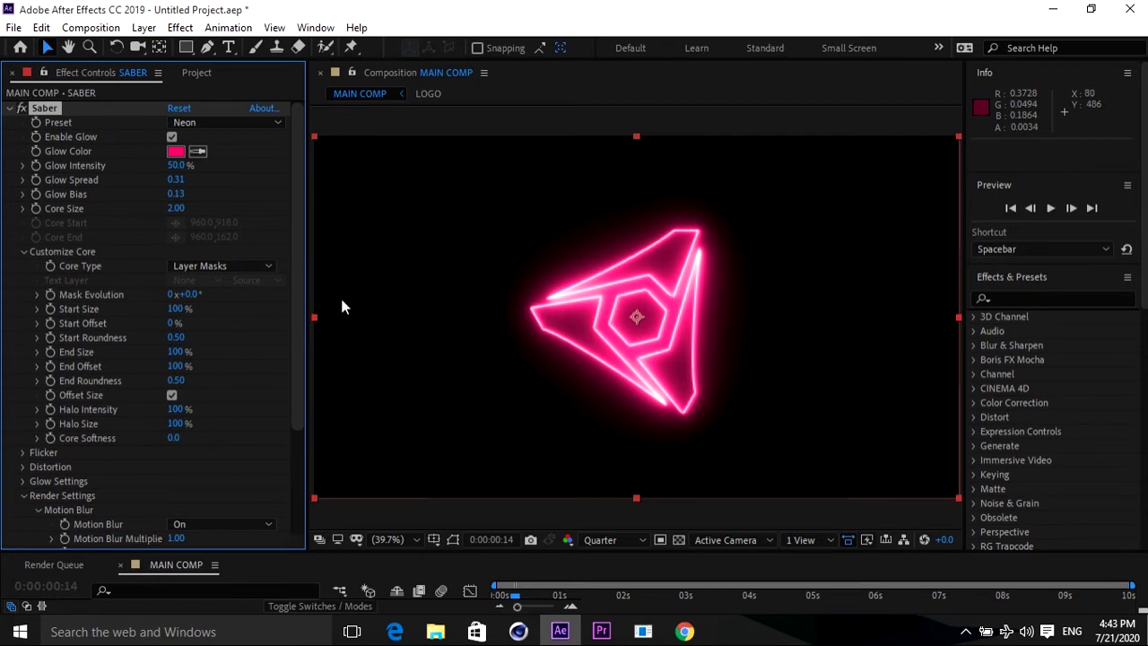
- End MAIN COMP's work area at 0:00:08:01 and zoom the timeline onto it
drag(340, 551, 341, 475)
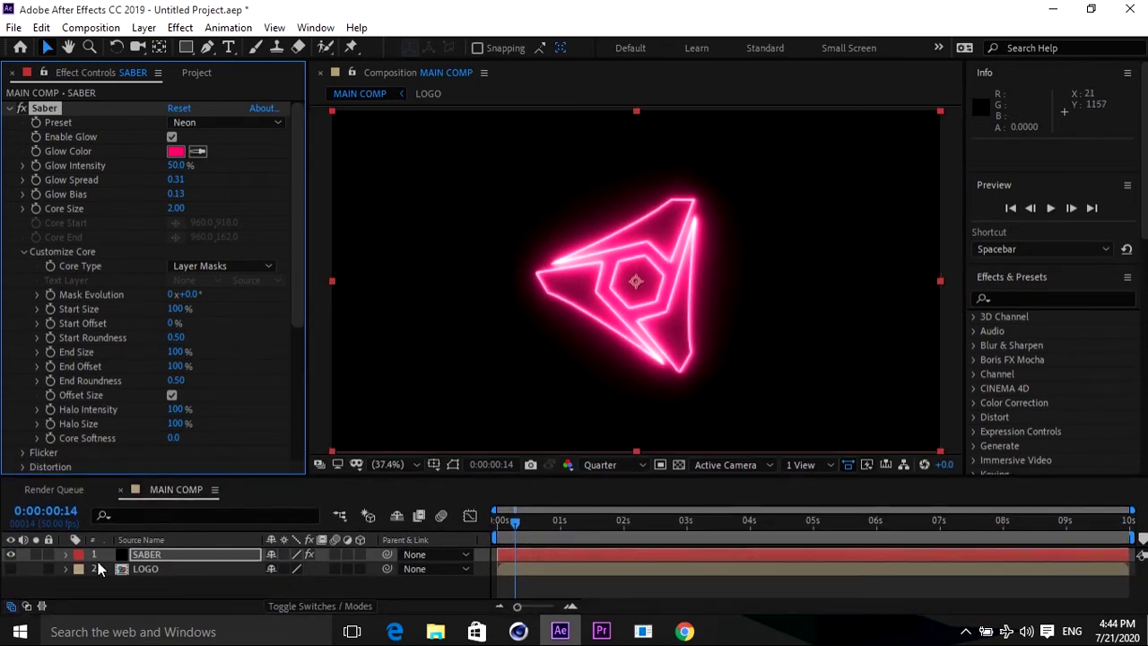
click(14, 572)
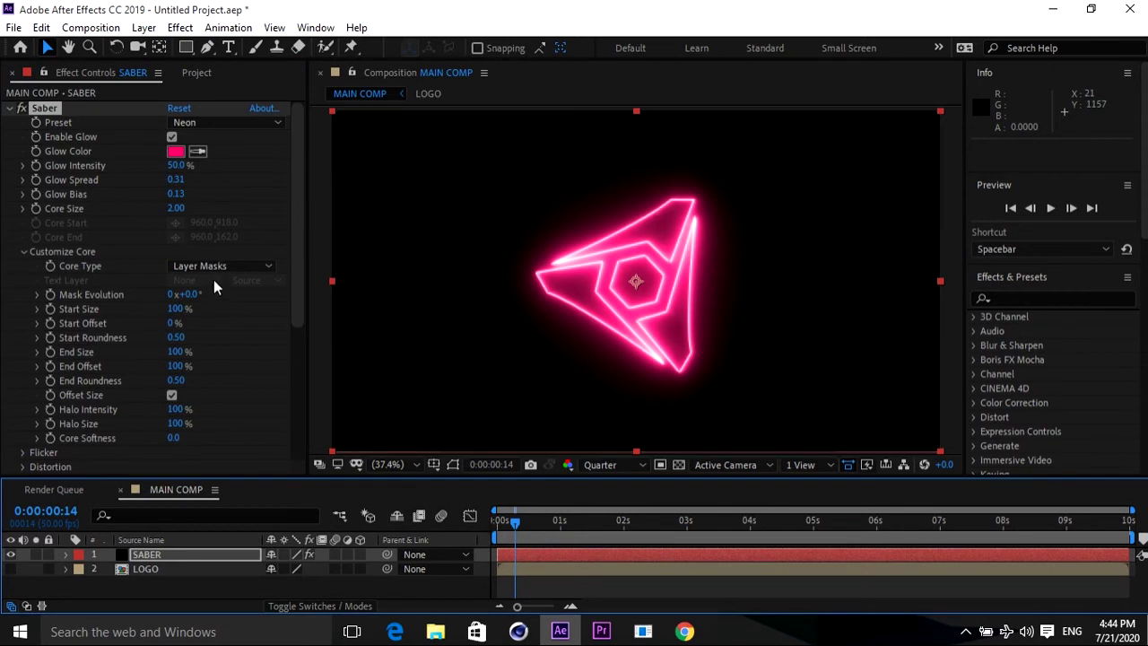
drag(513, 522, 499, 524)
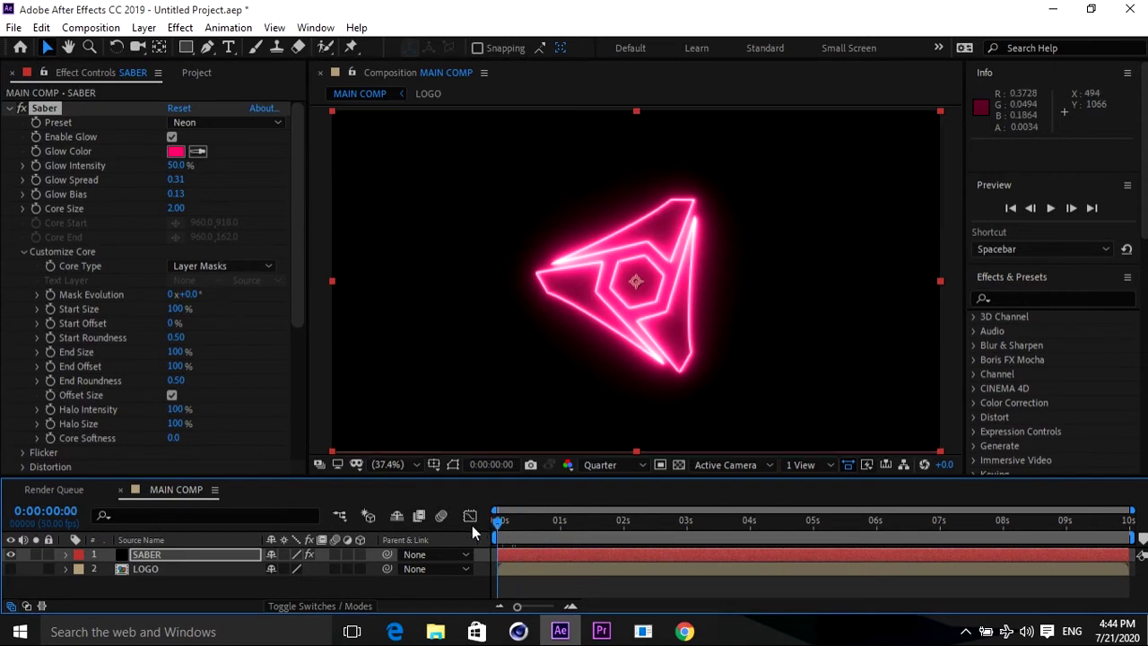
drag(584, 520, 499, 524)
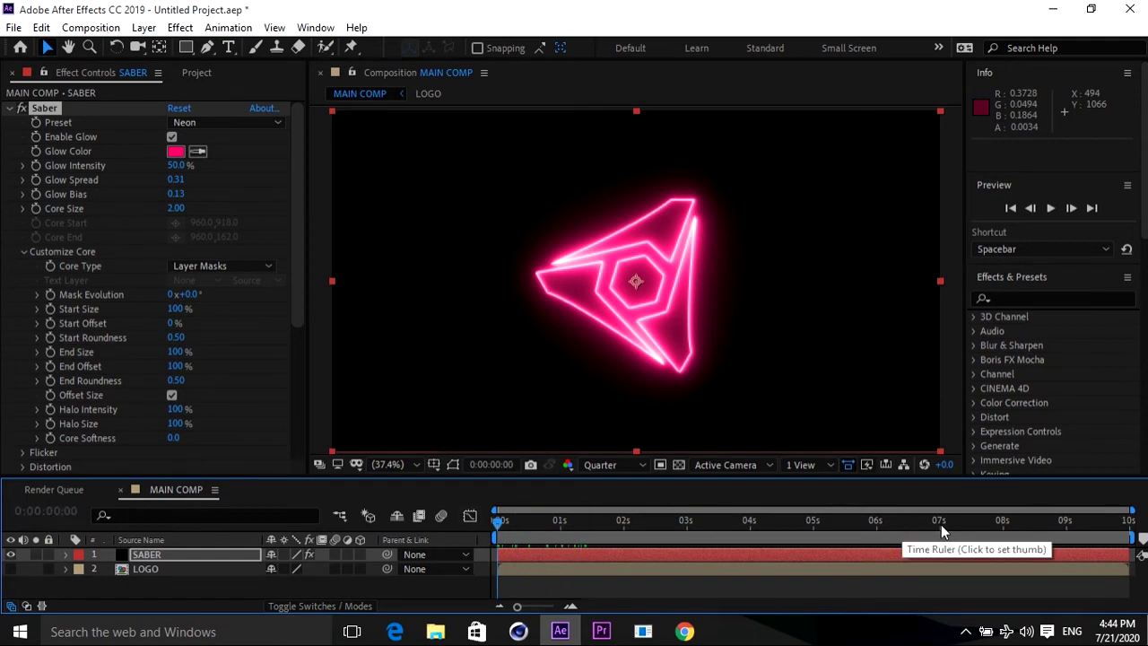
click(1004, 523)
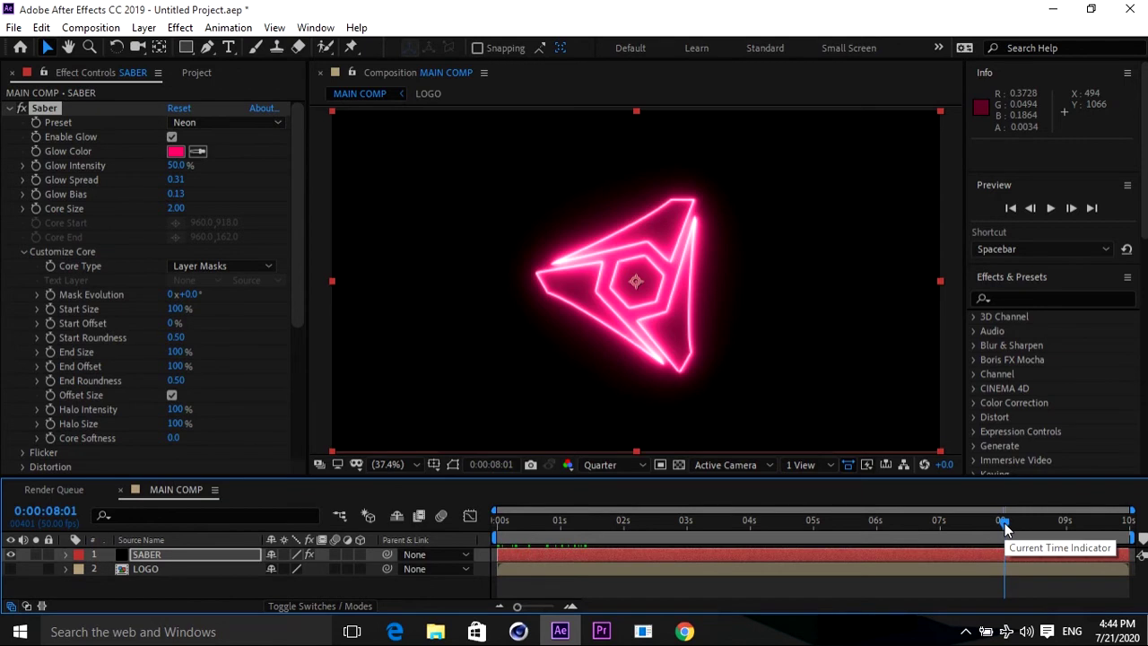
key(n)
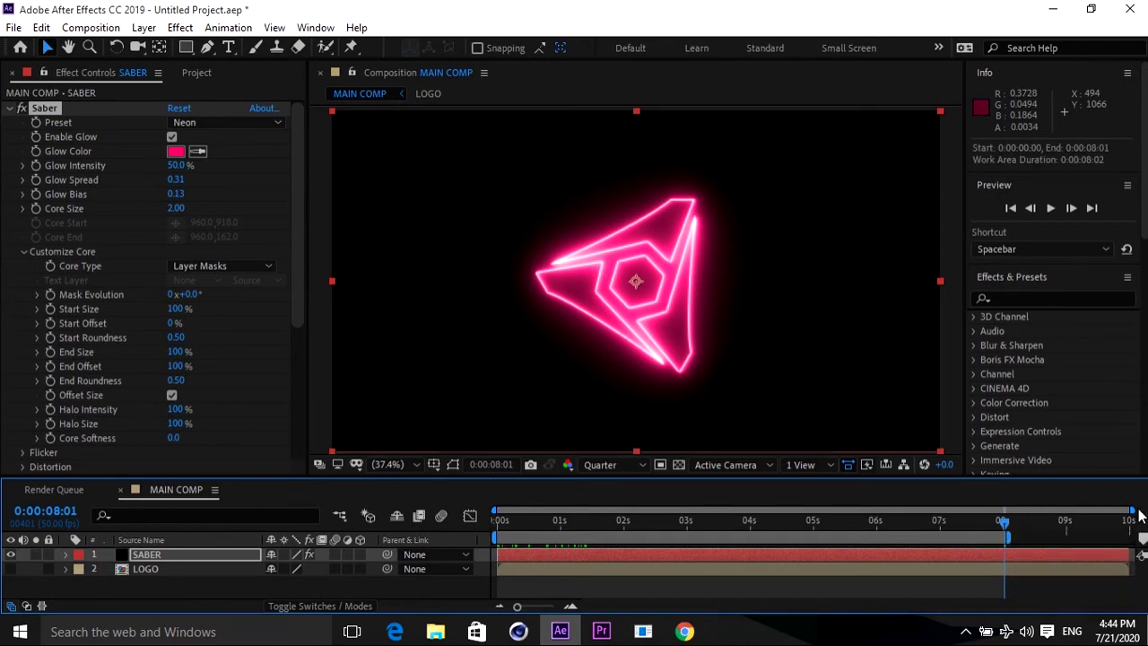
drag(1133, 512, 1065, 512)
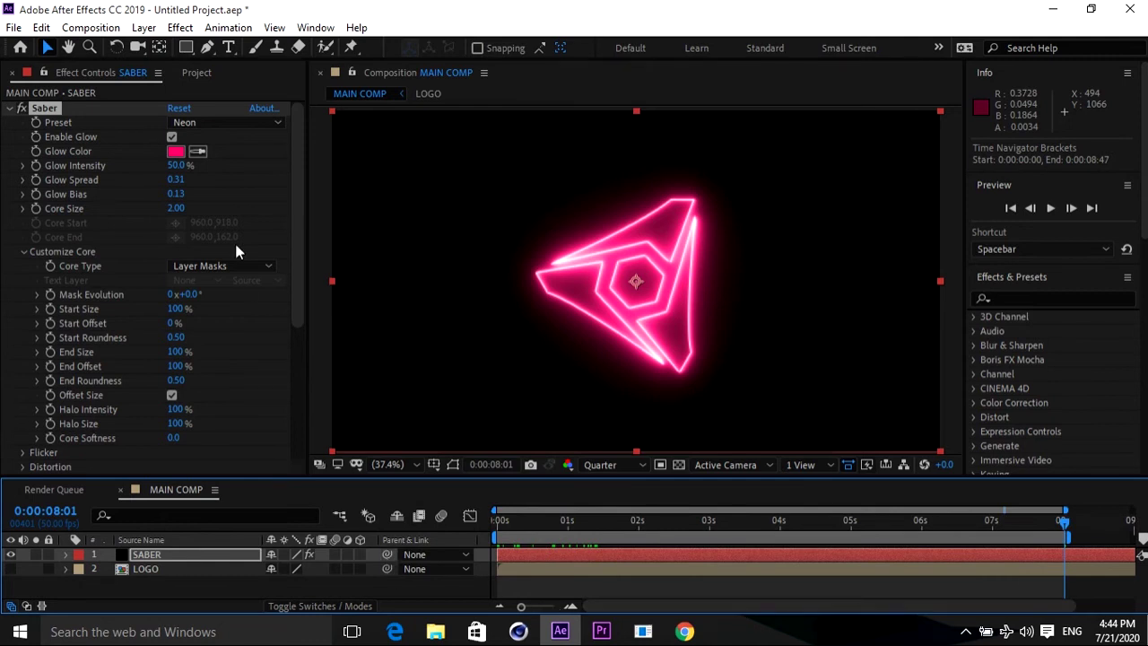
- Keyframe Saber's Start Offset at 100% on the first frame and preview the draw-on
click(60, 294)
shift+click(55, 337)
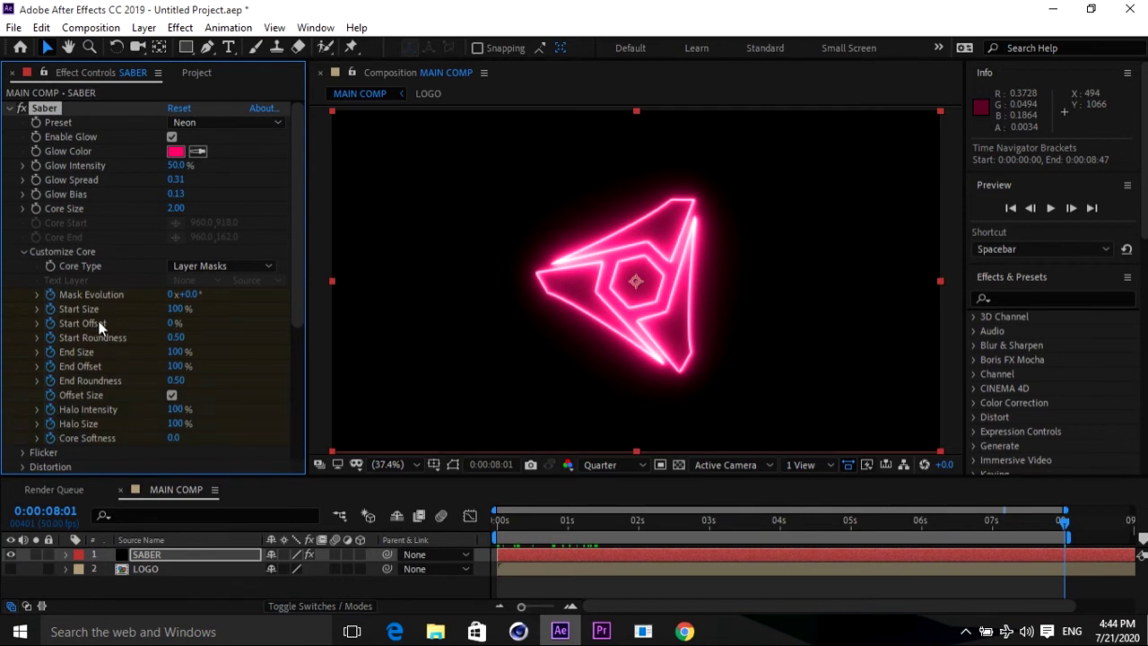
drag(169, 325, 314, 318)
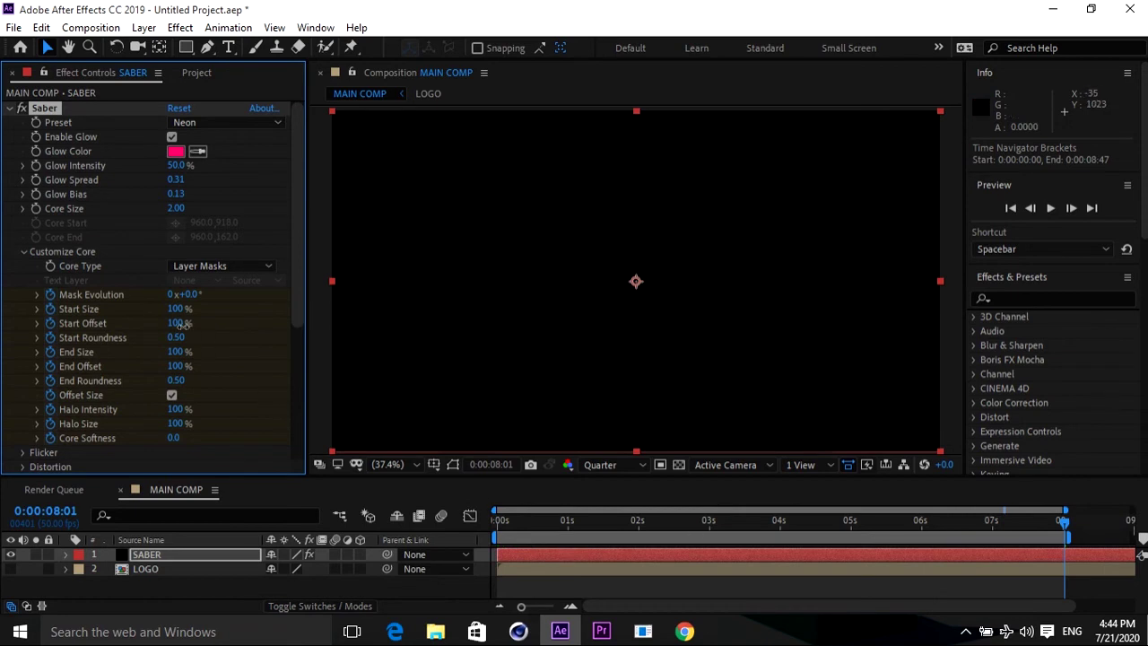
drag(183, 325, 77, 329)
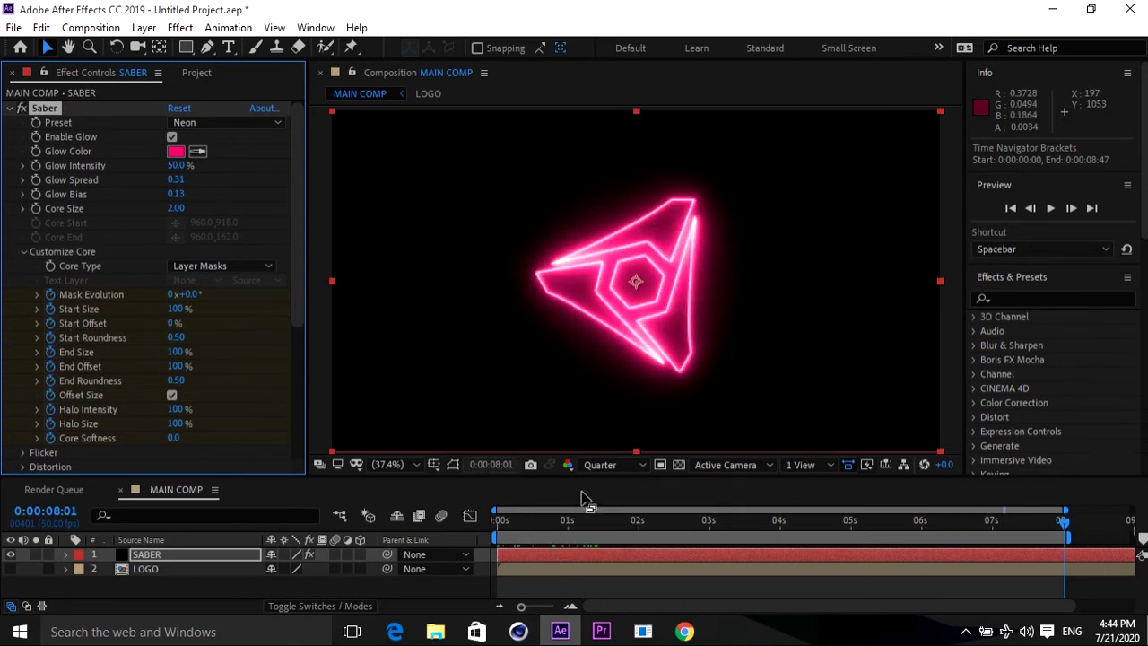
drag(1064, 530, 431, 561)
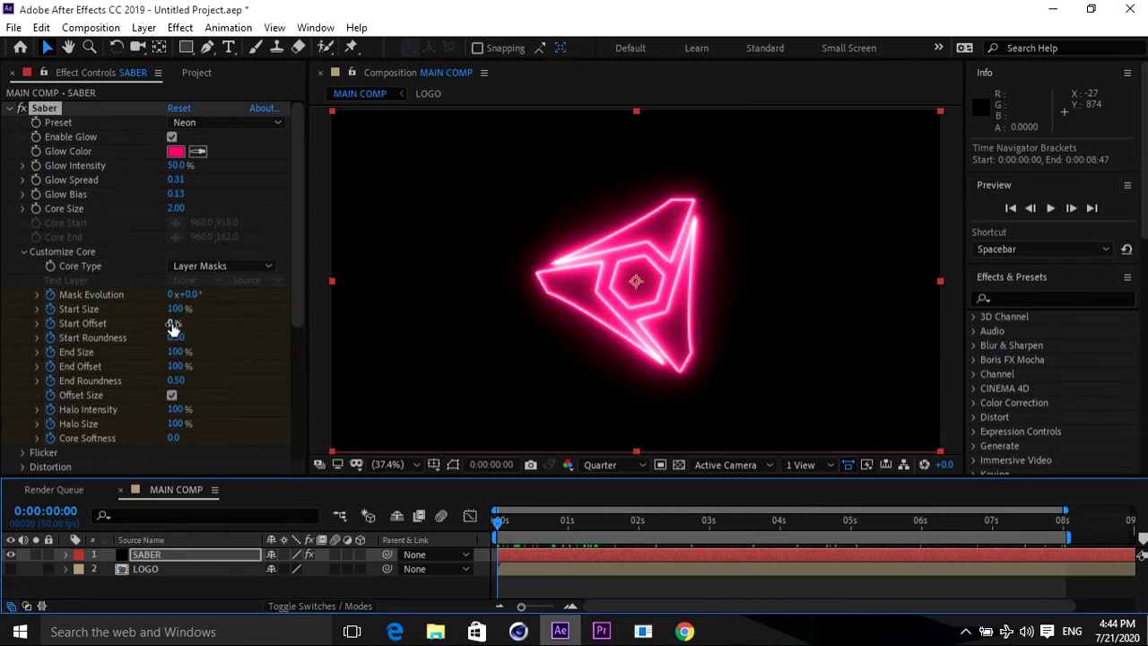
drag(173, 328, 350, 318)
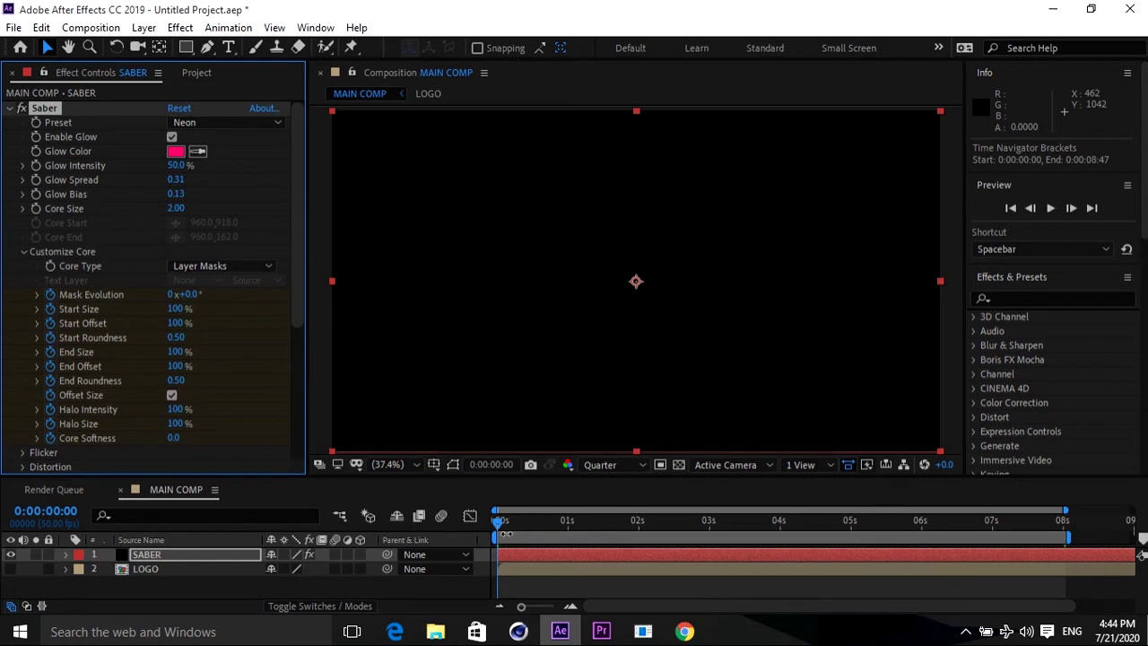
click(499, 531)
key(space)
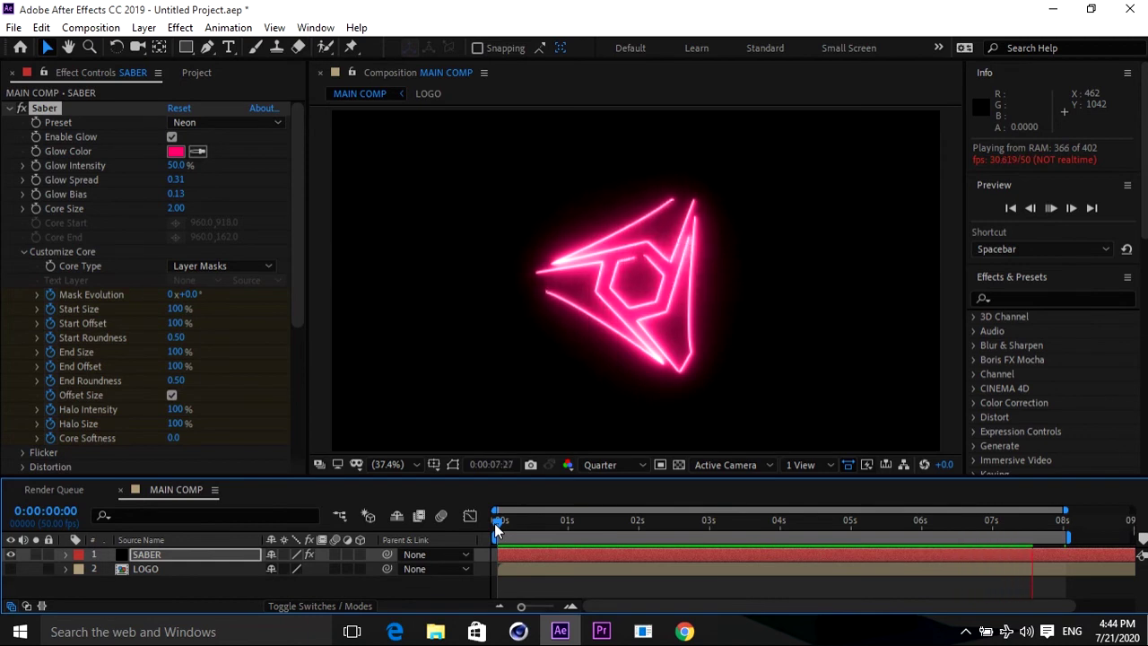
key(space)
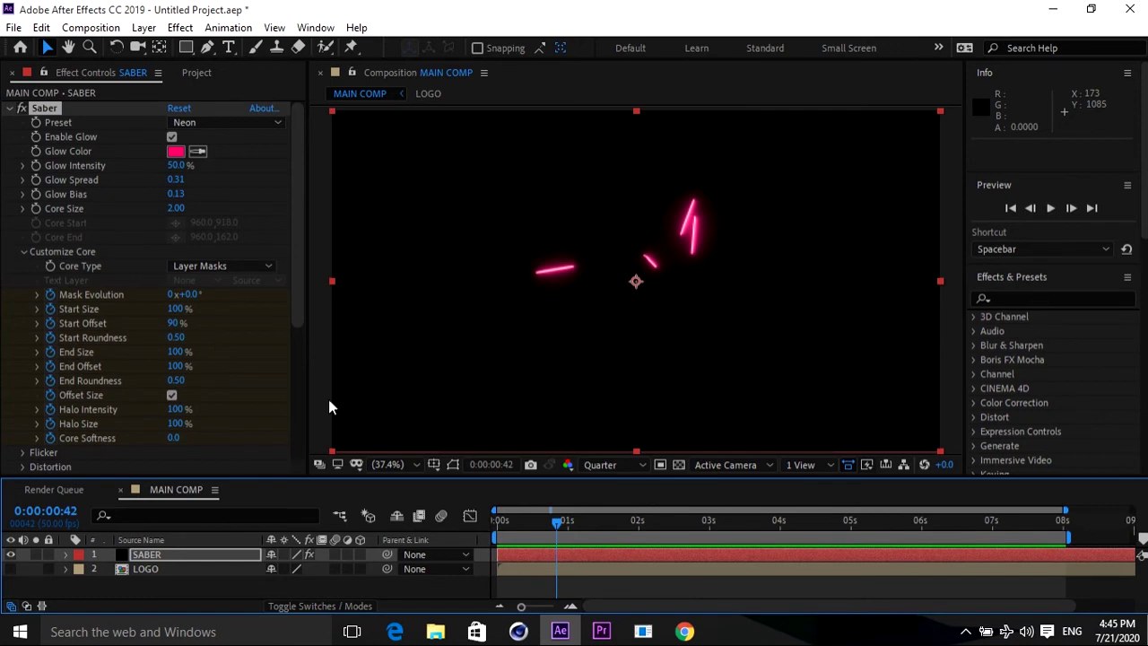
- Reduce the core Start Size to about 1% once the logo is drawn, and preview
drag(558, 524, 915, 529)
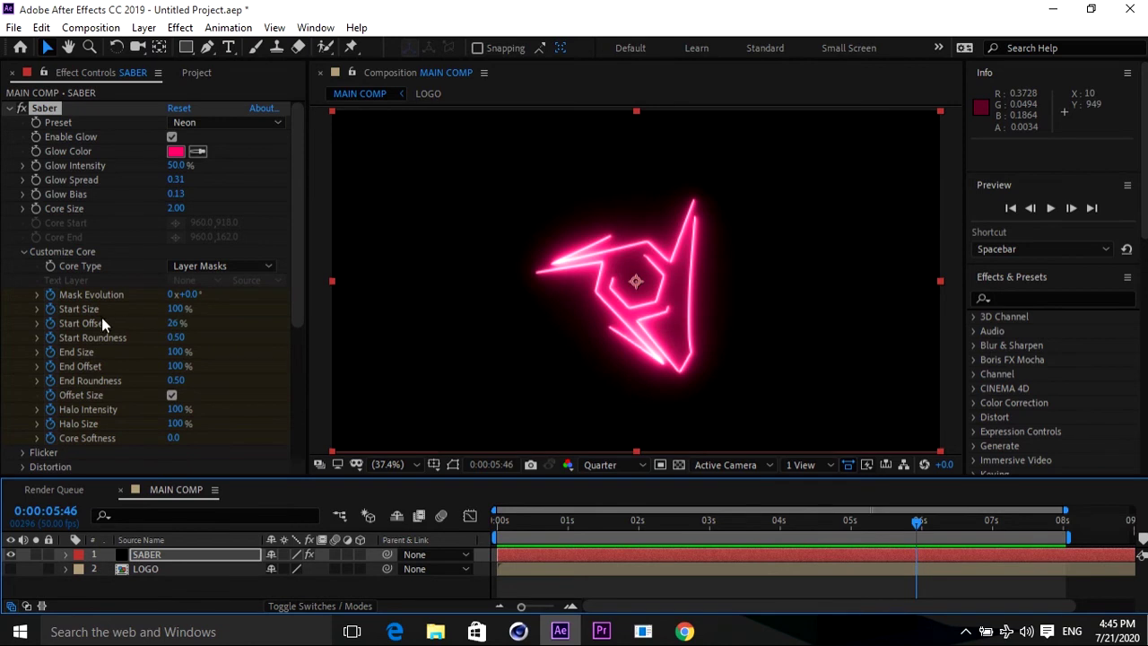
click(50, 310)
drag(189, 309, 45, 309)
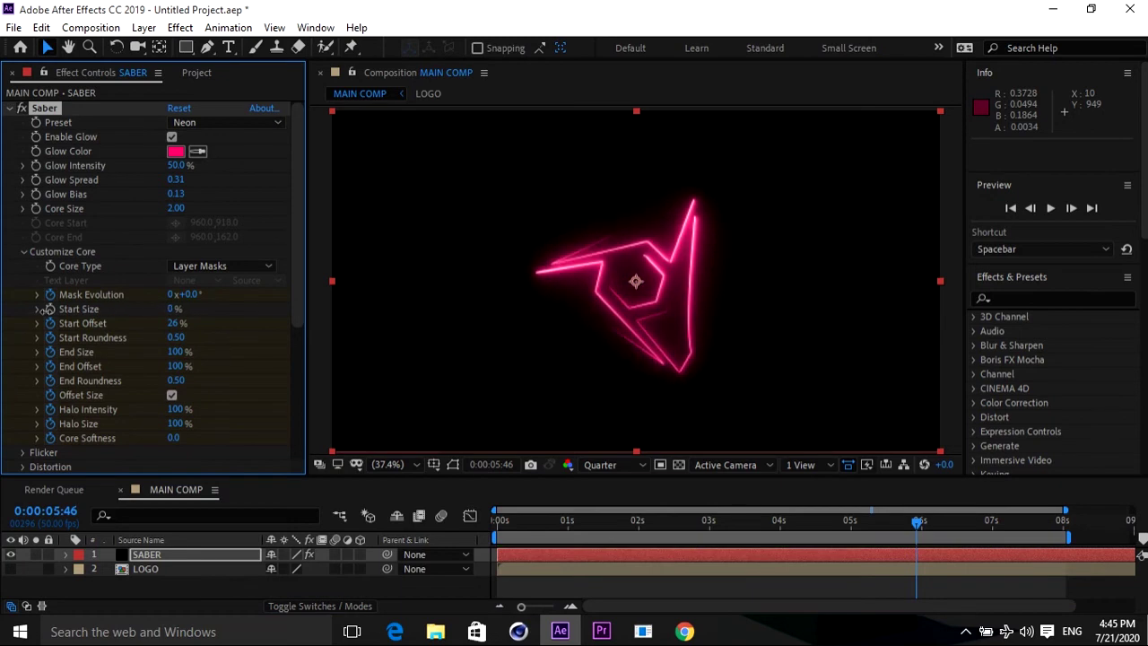
key(space)
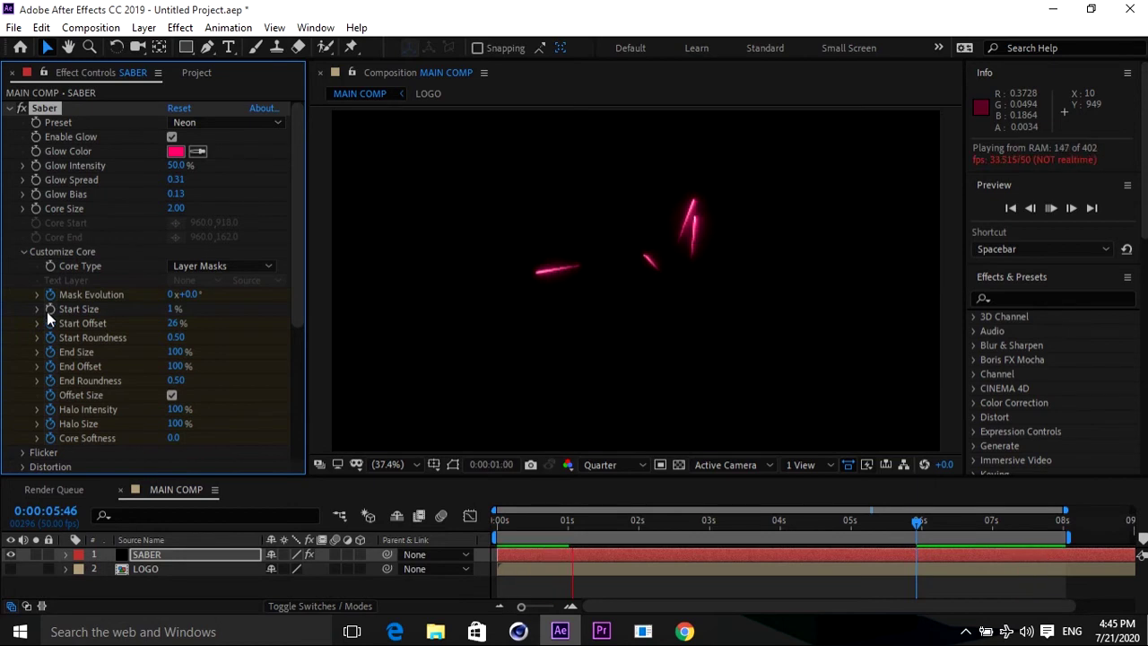
key(space)
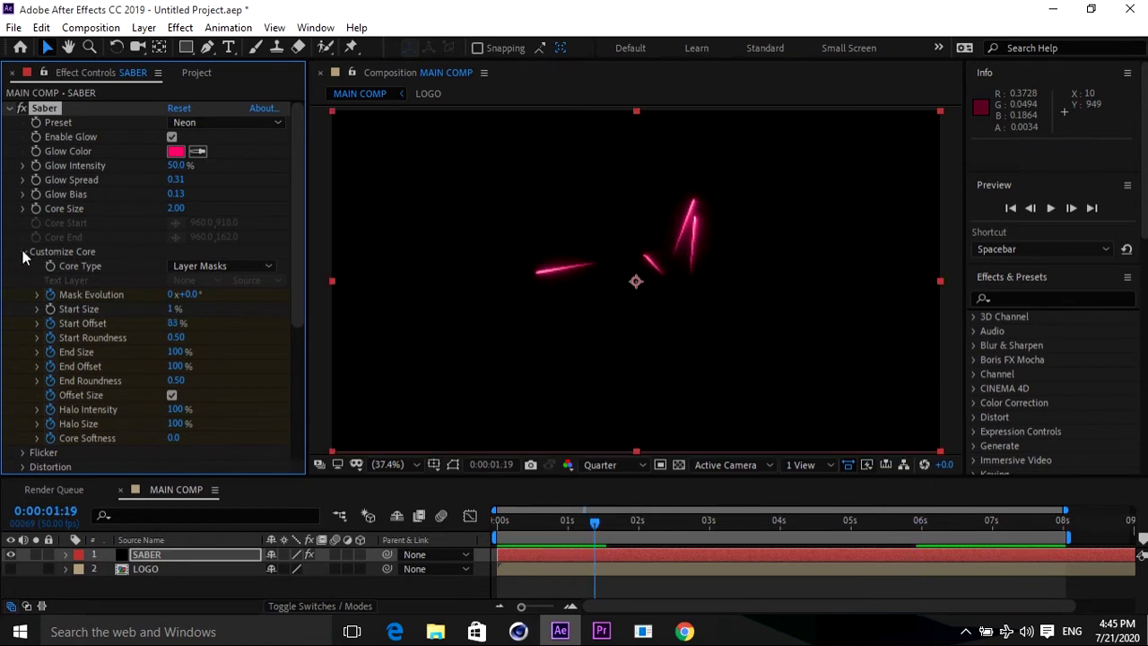
- Set Saber's Flicker Intensity to 100% and preview from the start
click(24, 253)
click(22, 267)
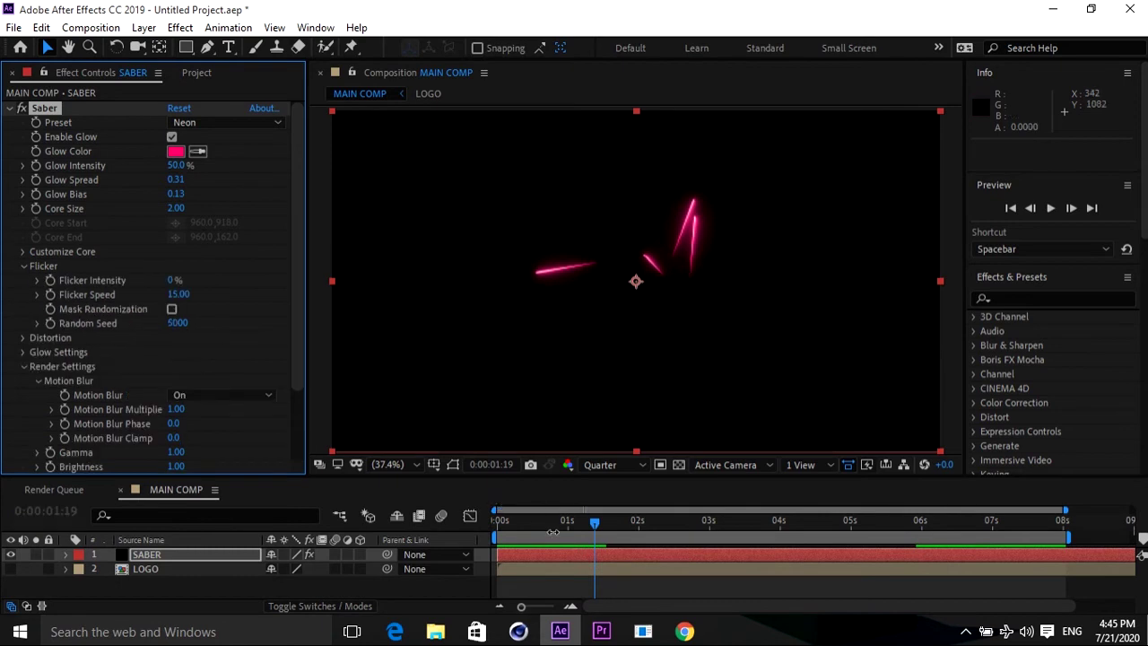
drag(597, 527, 498, 533)
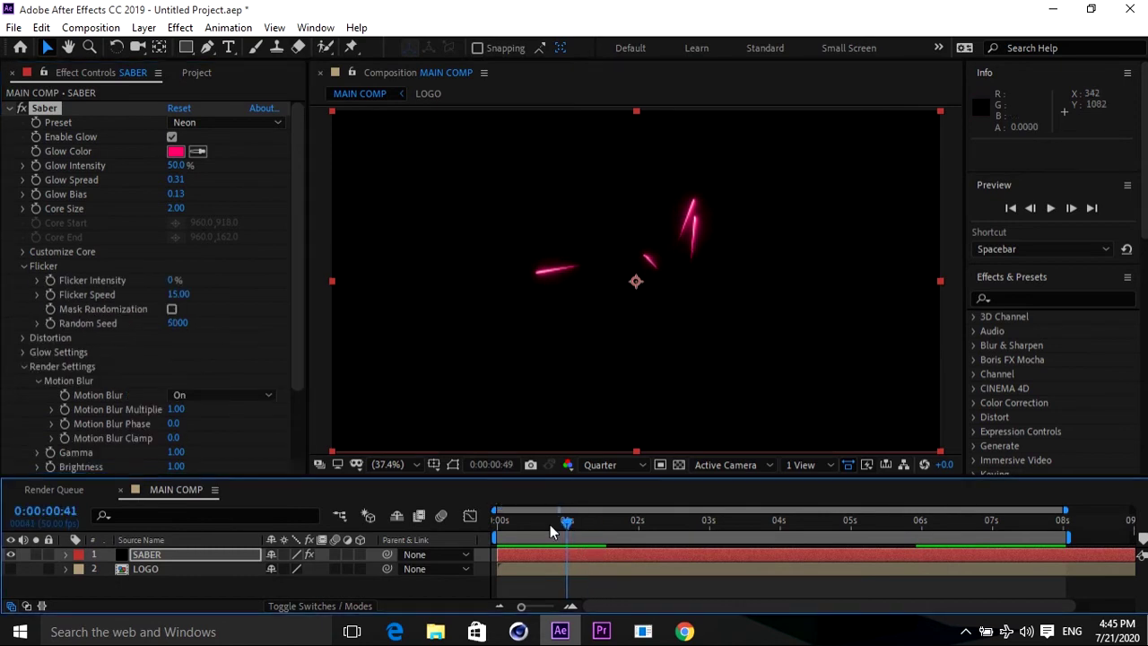
click(173, 280)
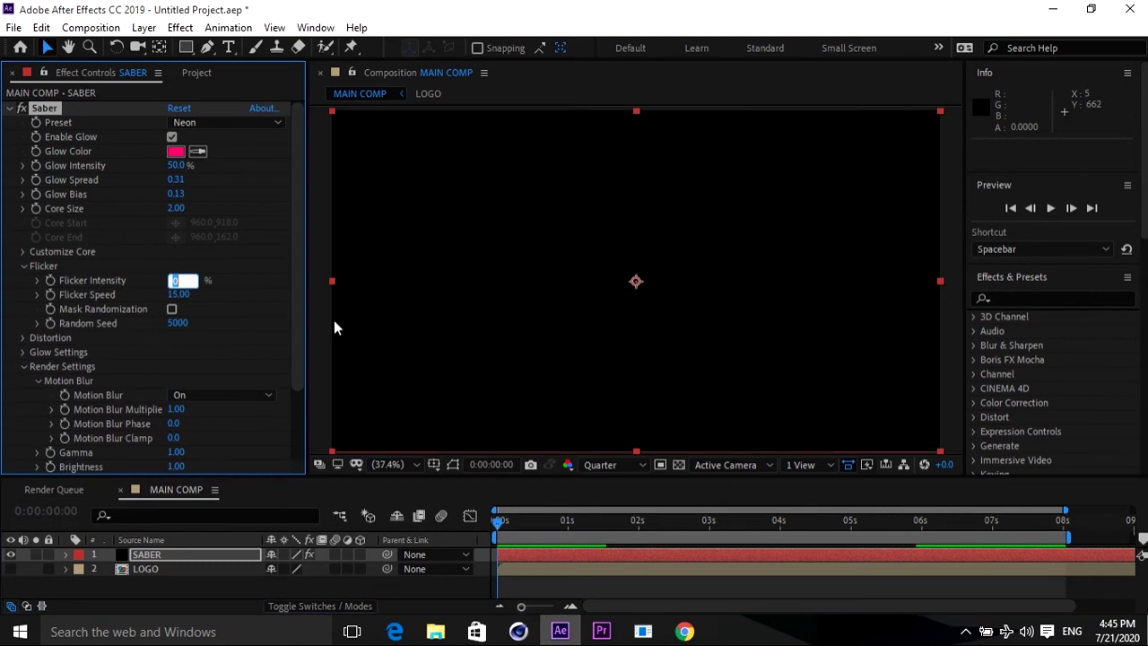
text(100)
key(Return)
key(space)
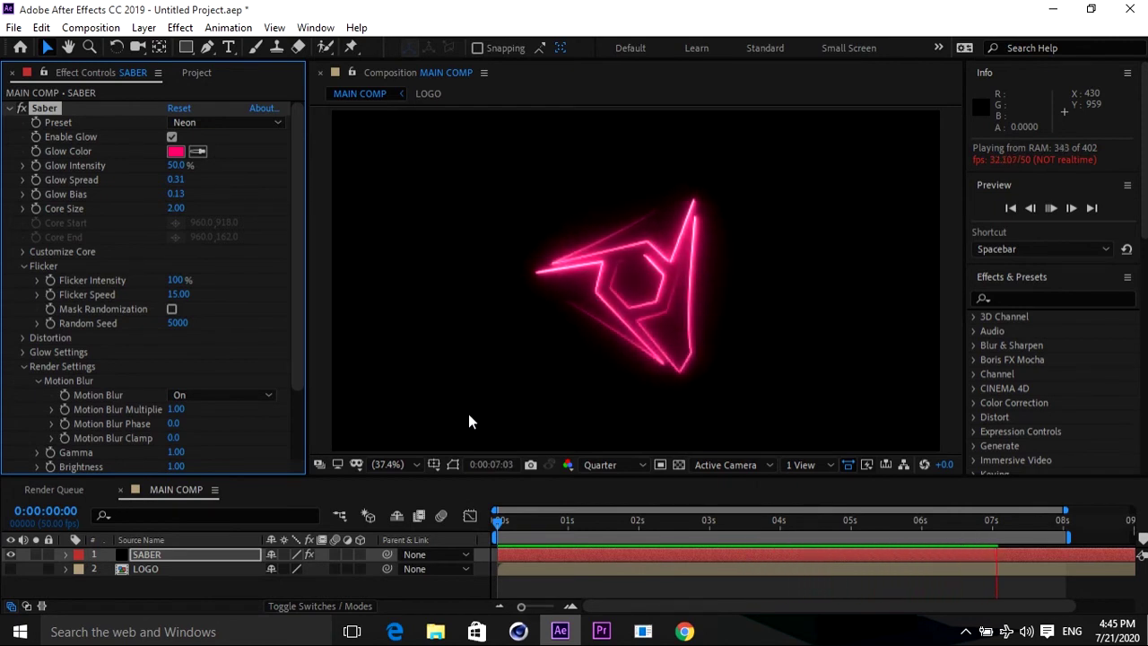
key(space)
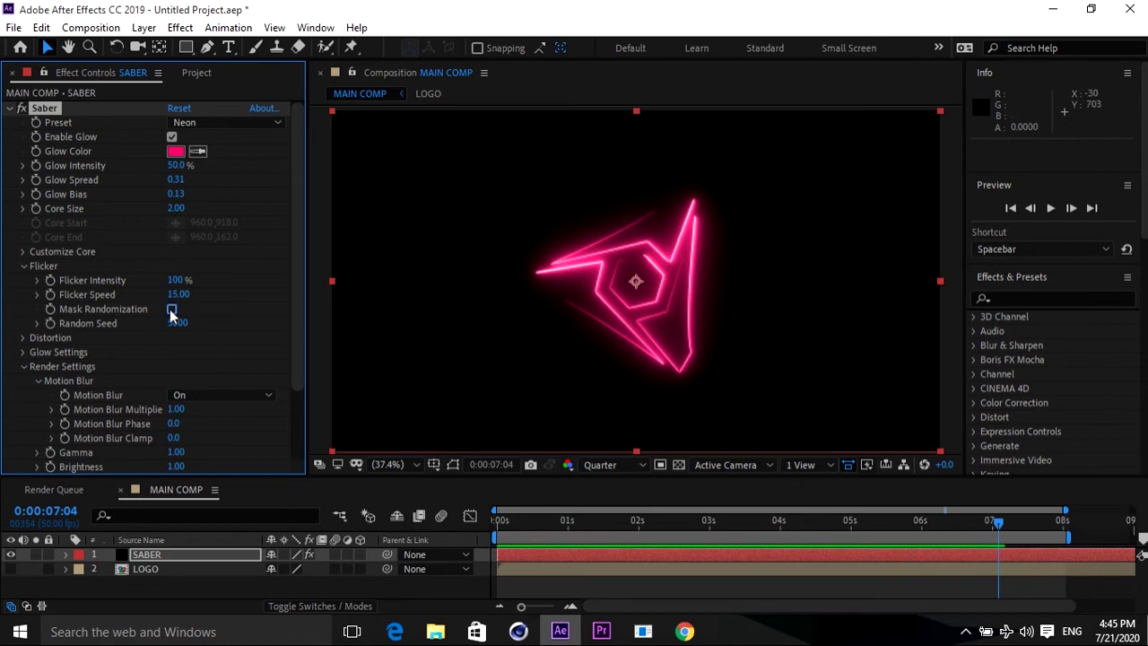
- Turn on Mask Randomization and preview the randomized flicker
click(172, 309)
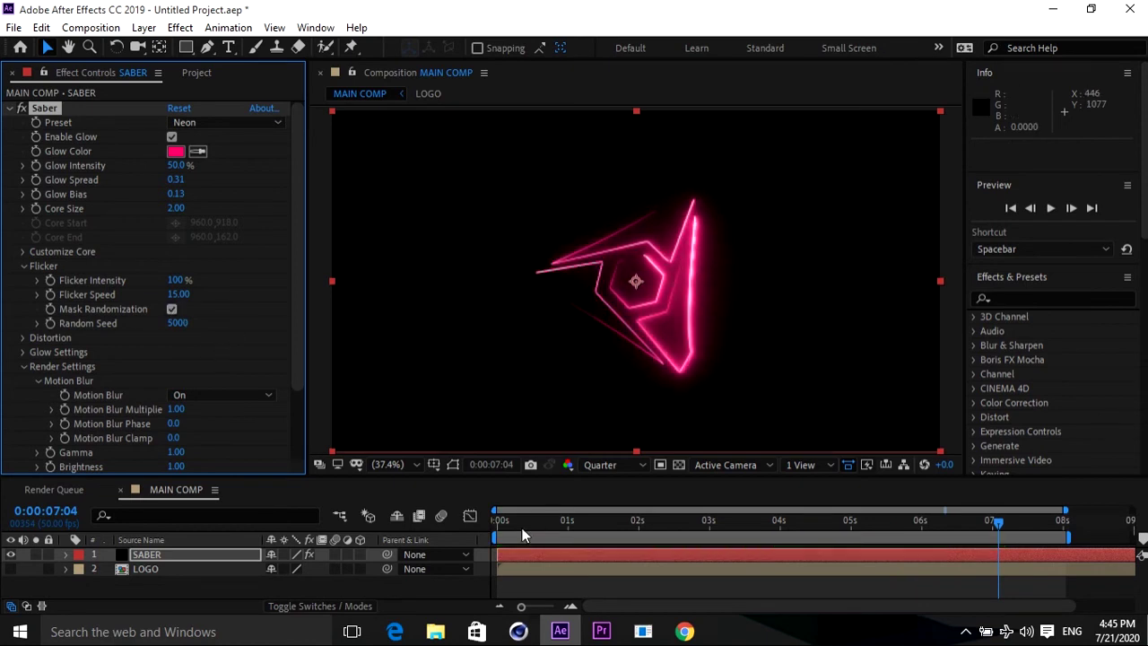
drag(530, 513, 467, 533)
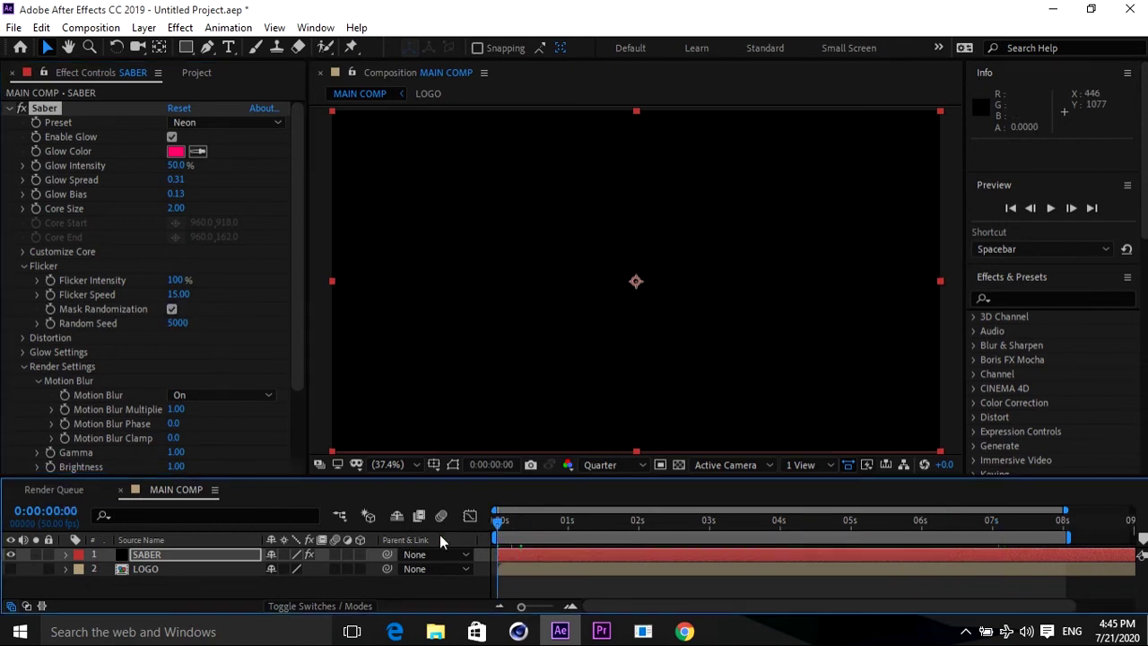
key(space)
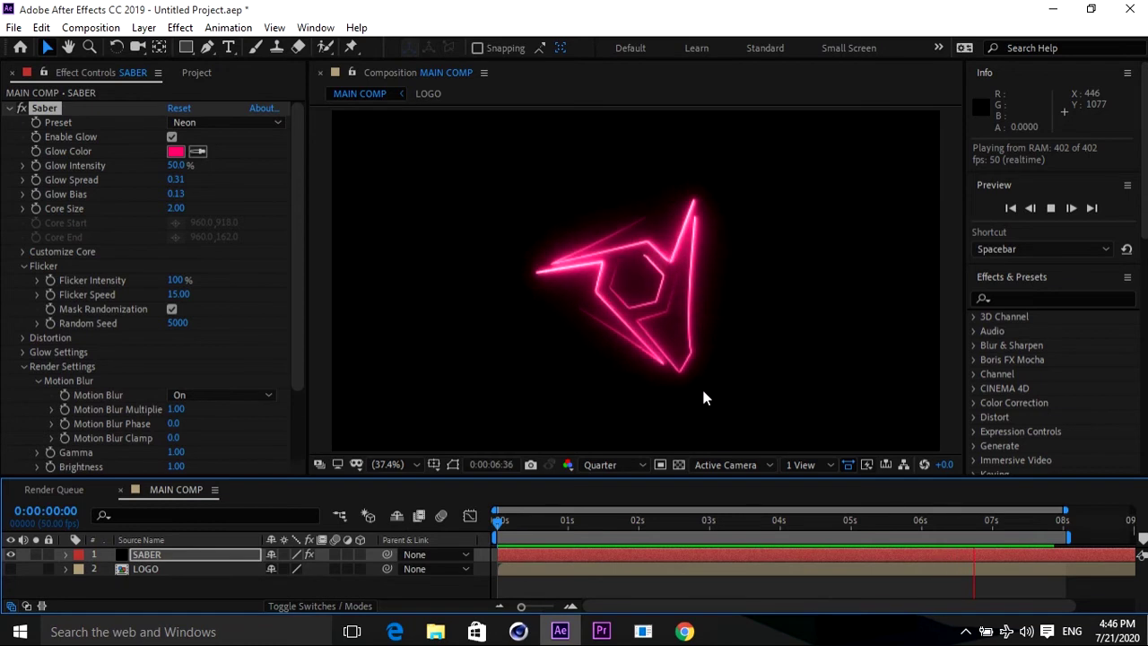
- Pre-compose the SABER and LOGO layers together into a composition named EFFECT
key(space)
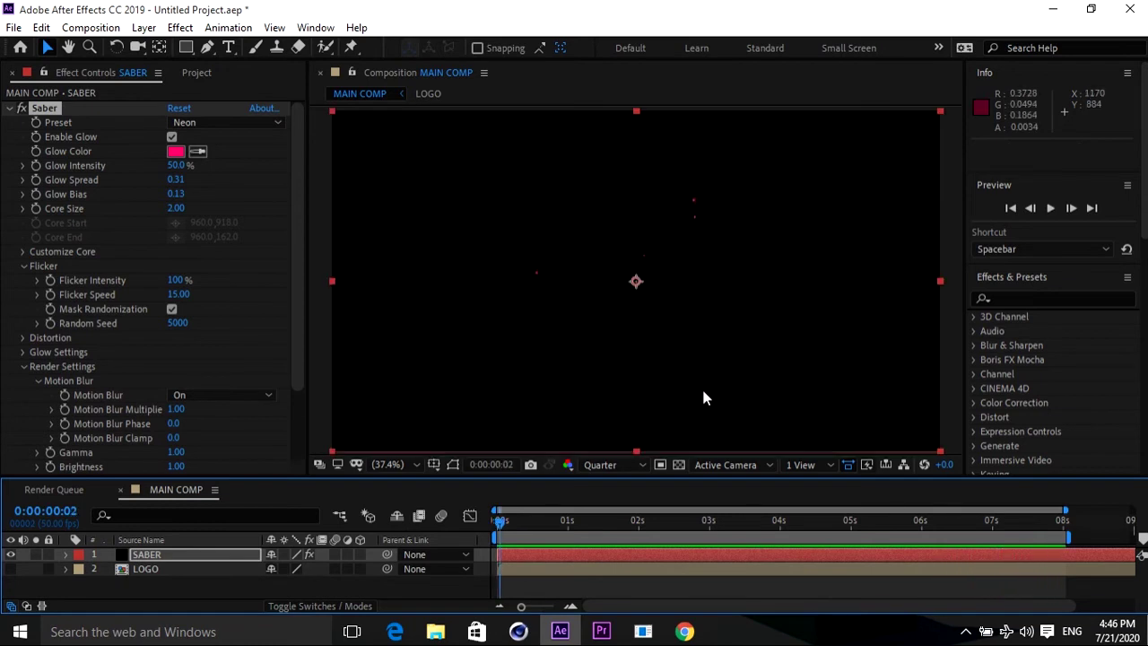
click(184, 589)
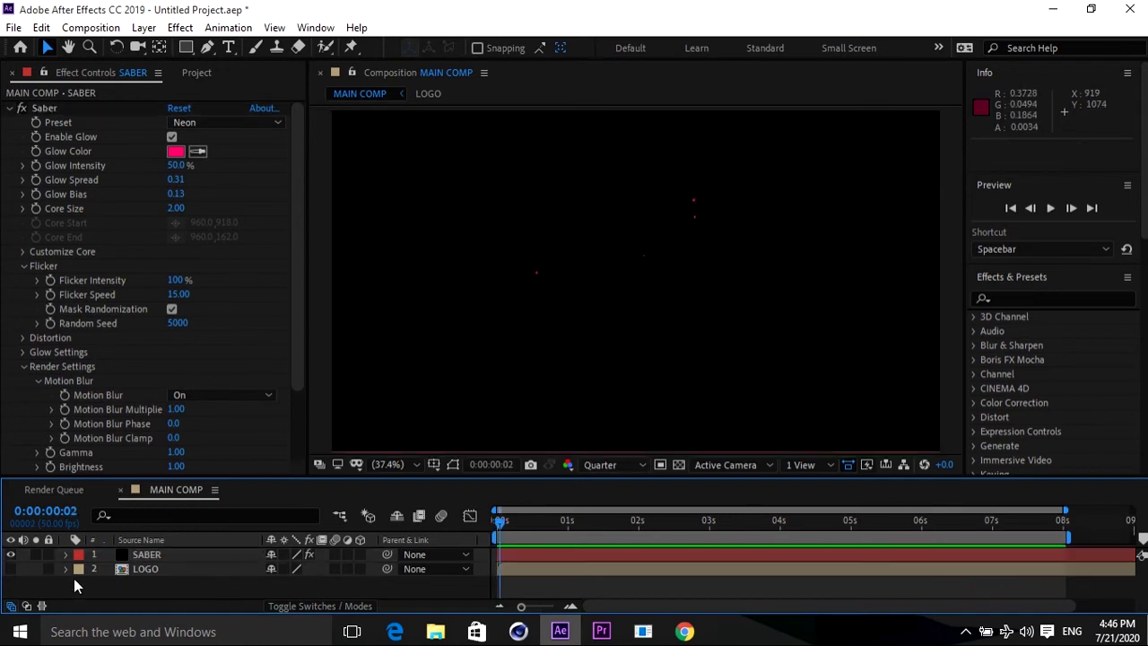
drag(169, 588, 123, 535)
right_click(144, 563)
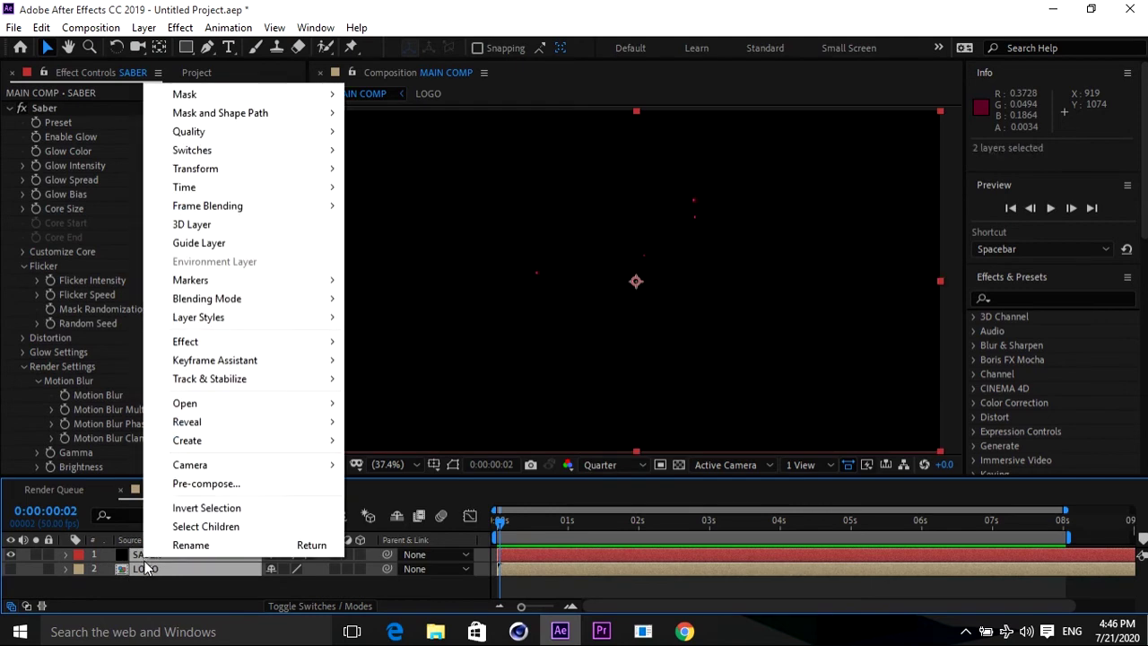
click(225, 485)
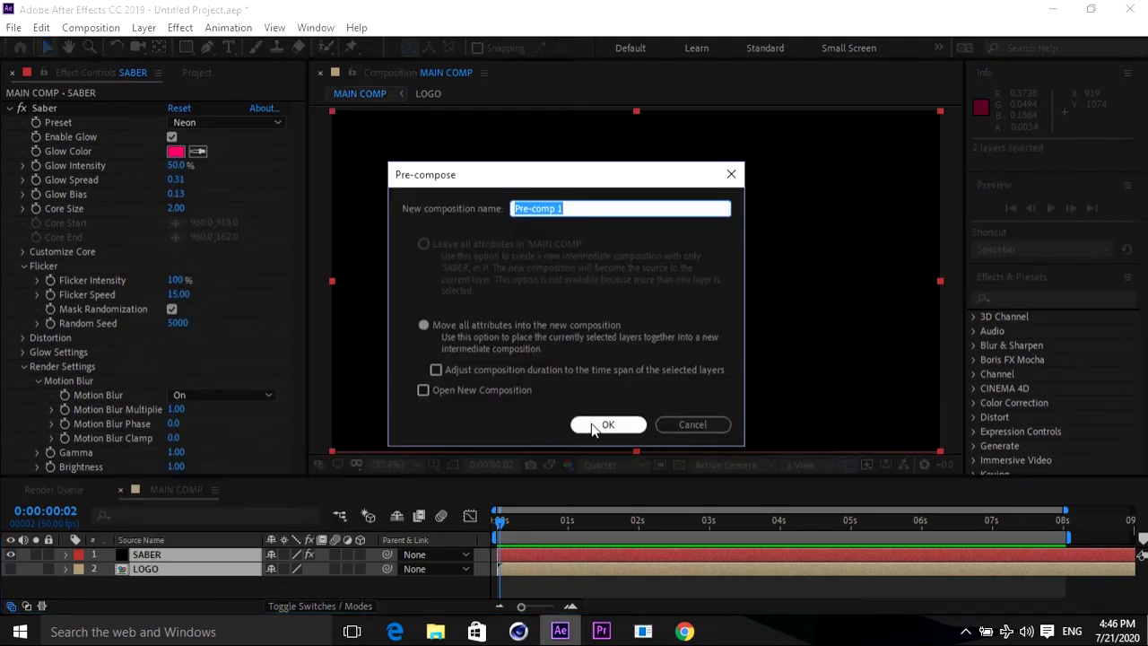
text(E)
click(591, 422)
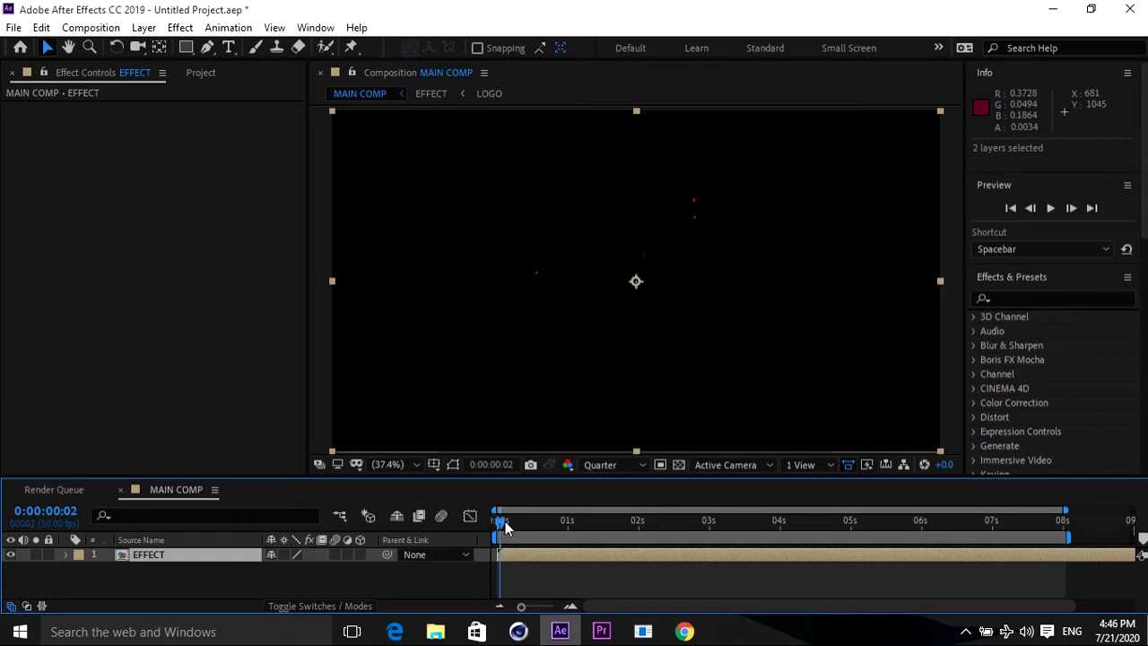
- Scrub to the fully drawn logo, make EFFECT a 3D layer and duplicate it twice
drag(505, 521, 797, 521)
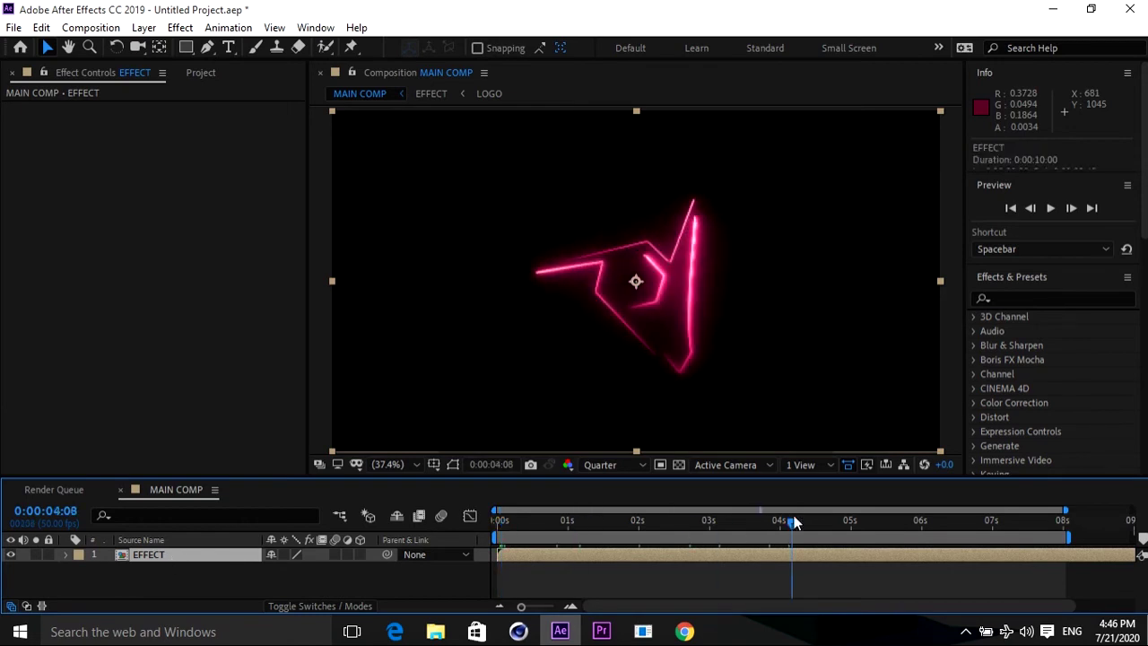
drag(794, 522, 879, 525)
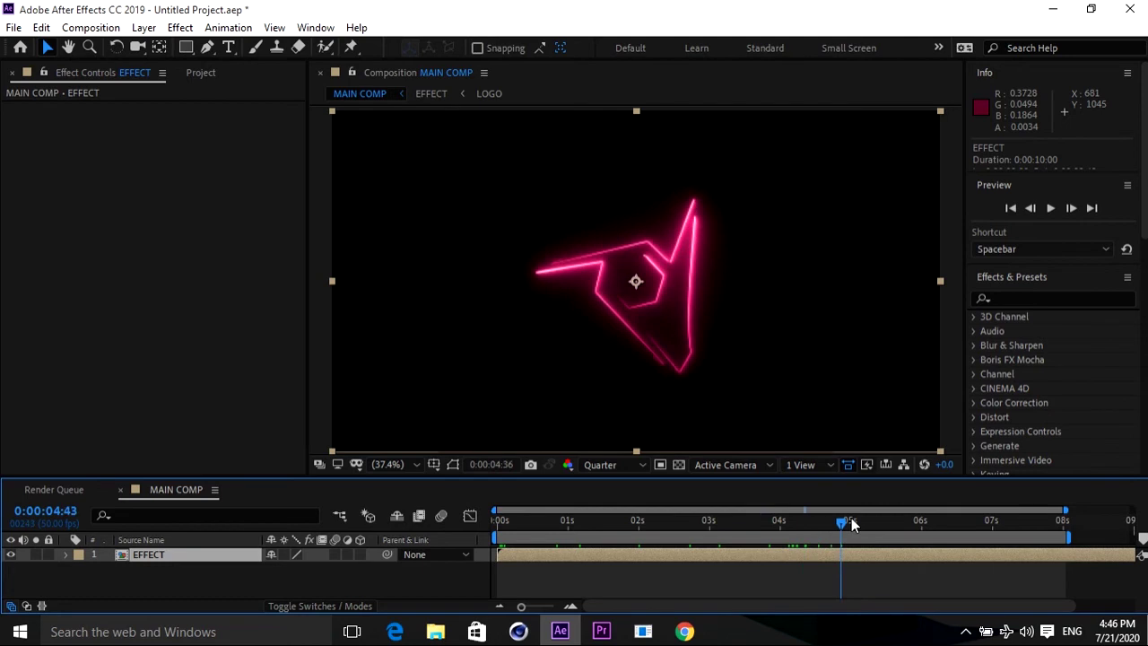
click(359, 555)
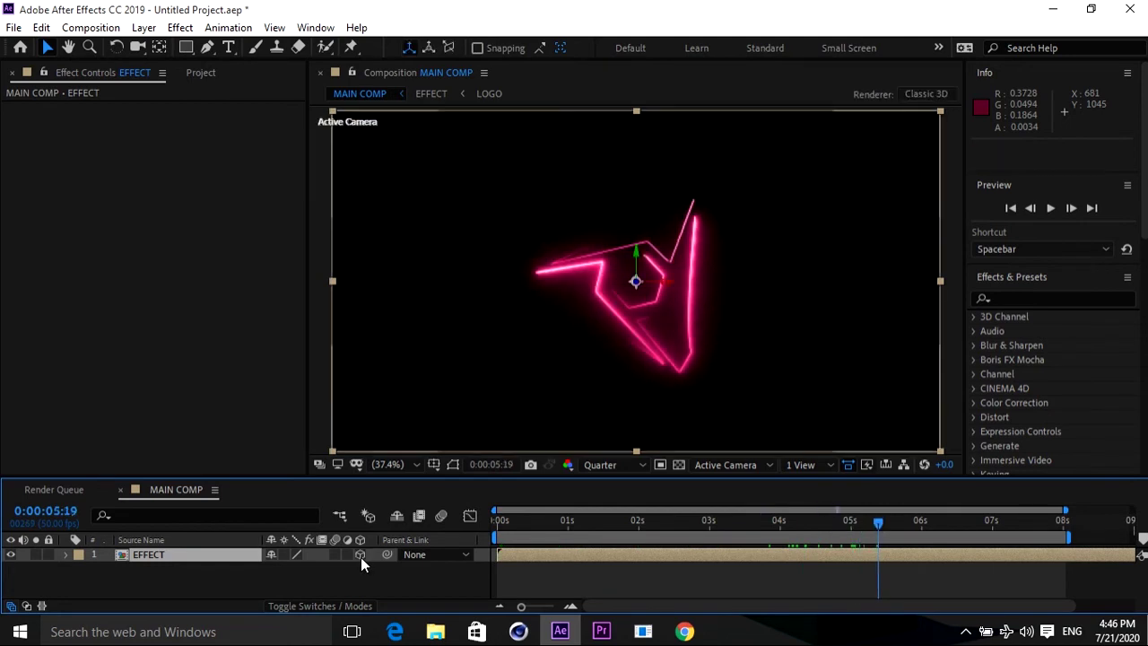
key(ctrl+d)
key(ctrl+d)
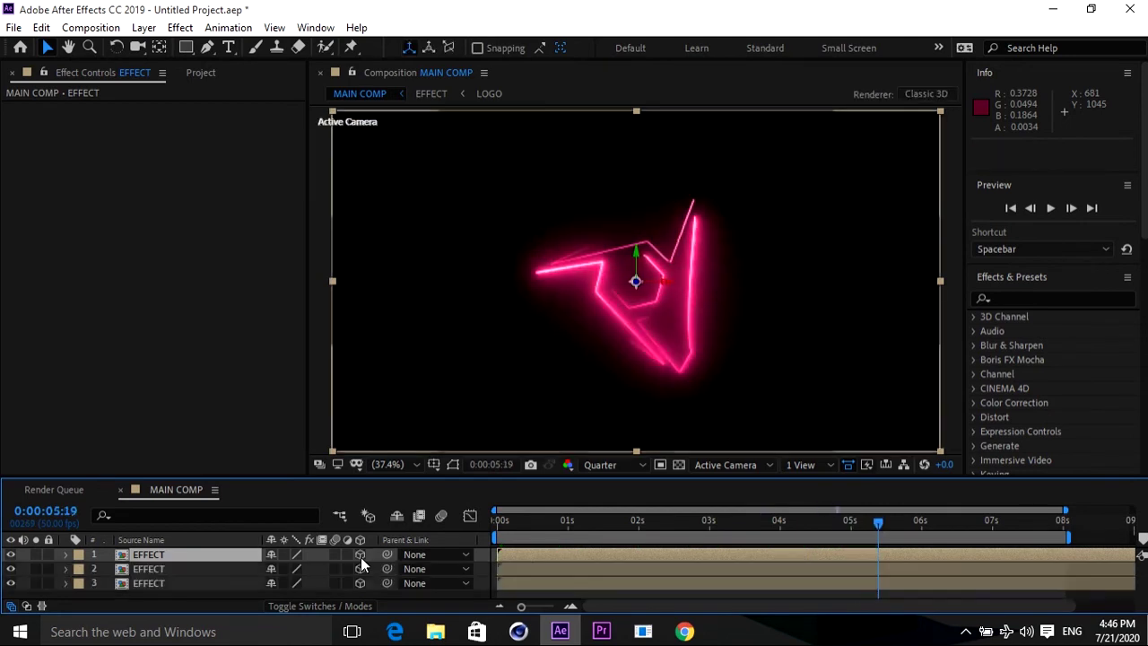
- Rename the two EFFECT copies, naming the third layer reflection 2
right_click(162, 567)
click(187, 554)
text(reflectipon 1)
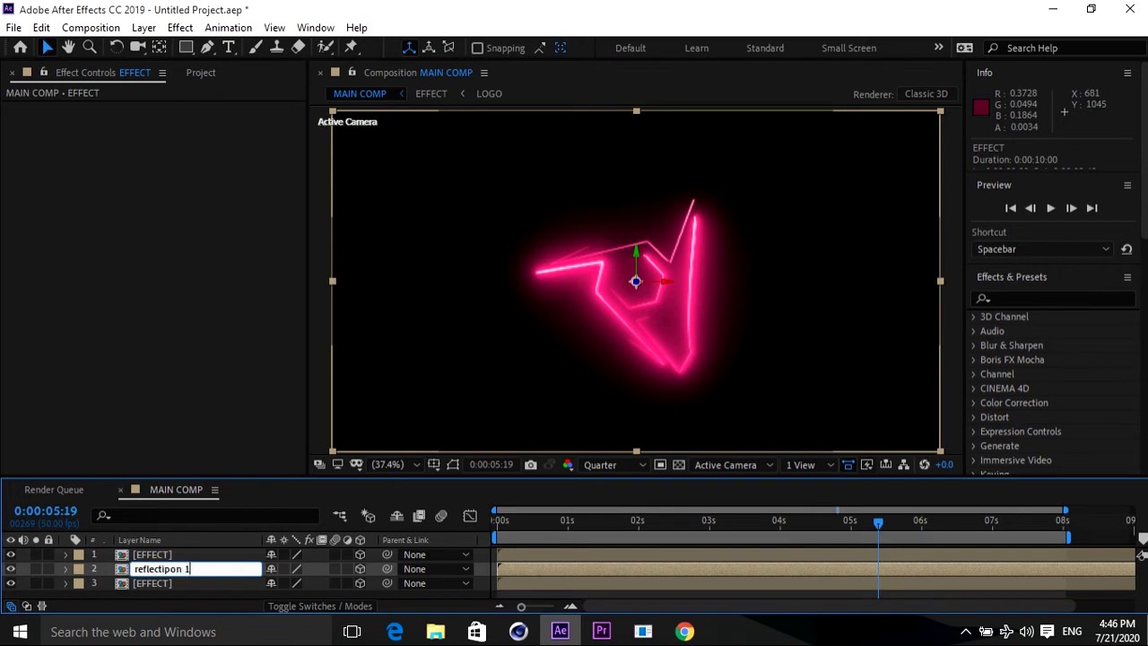
key(Return)
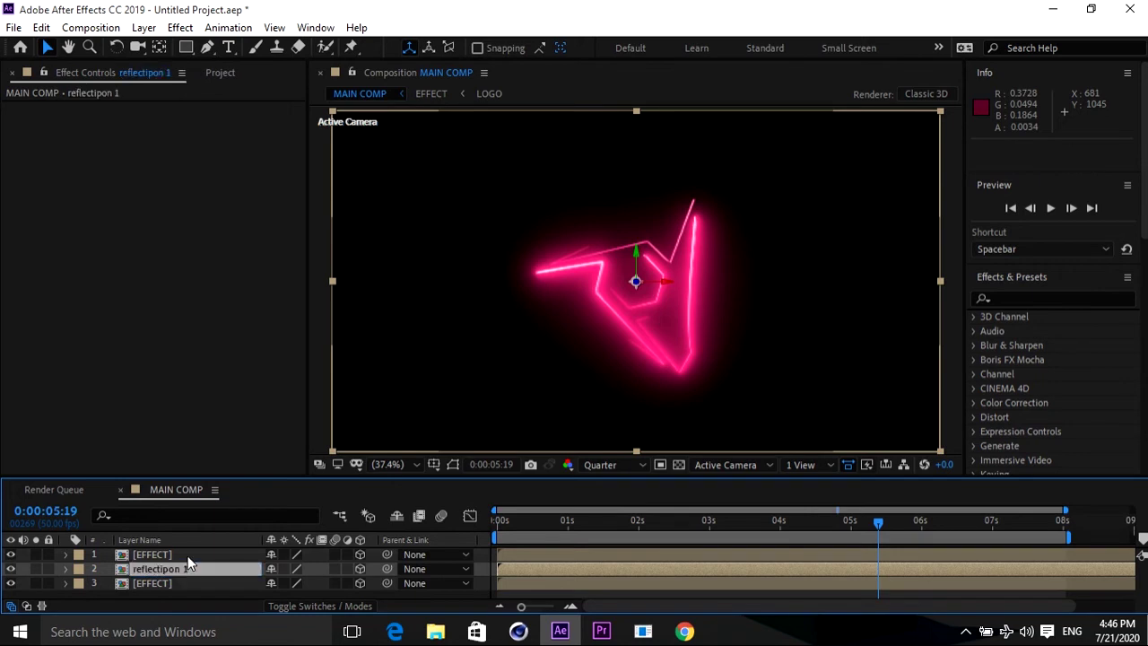
right_click(186, 585)
click(228, 573)
text(reflection 2)
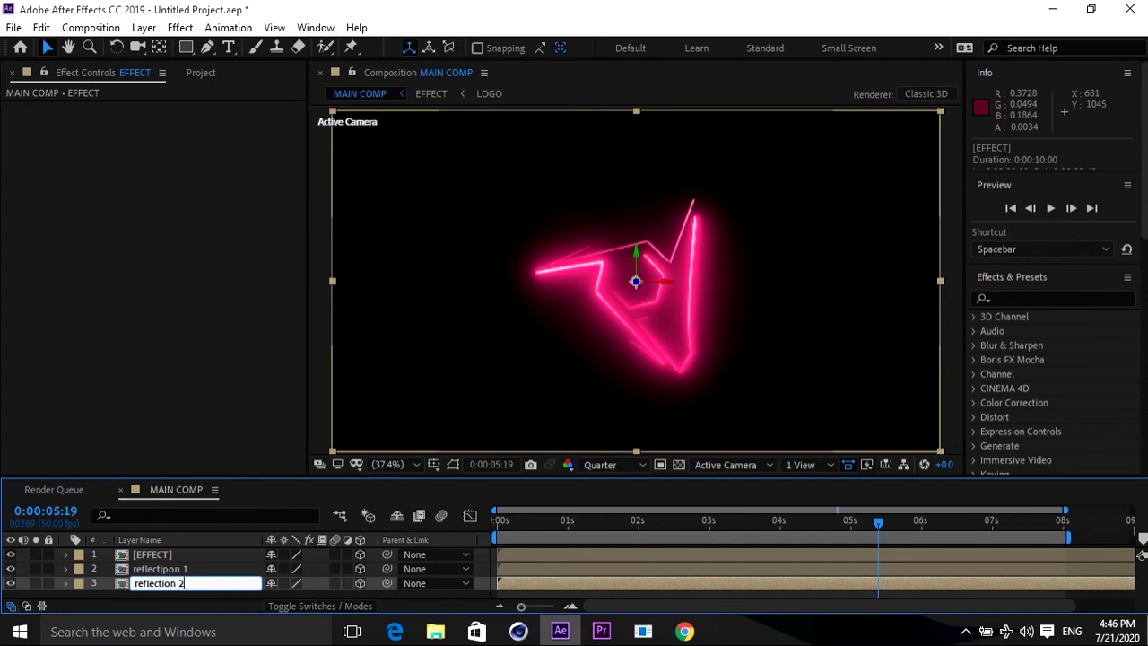
key(Return)
- Correct the misspelled copy's name to reflection 1 and tilt it back to 180.9°
click(200, 570)
right_click(200, 571)
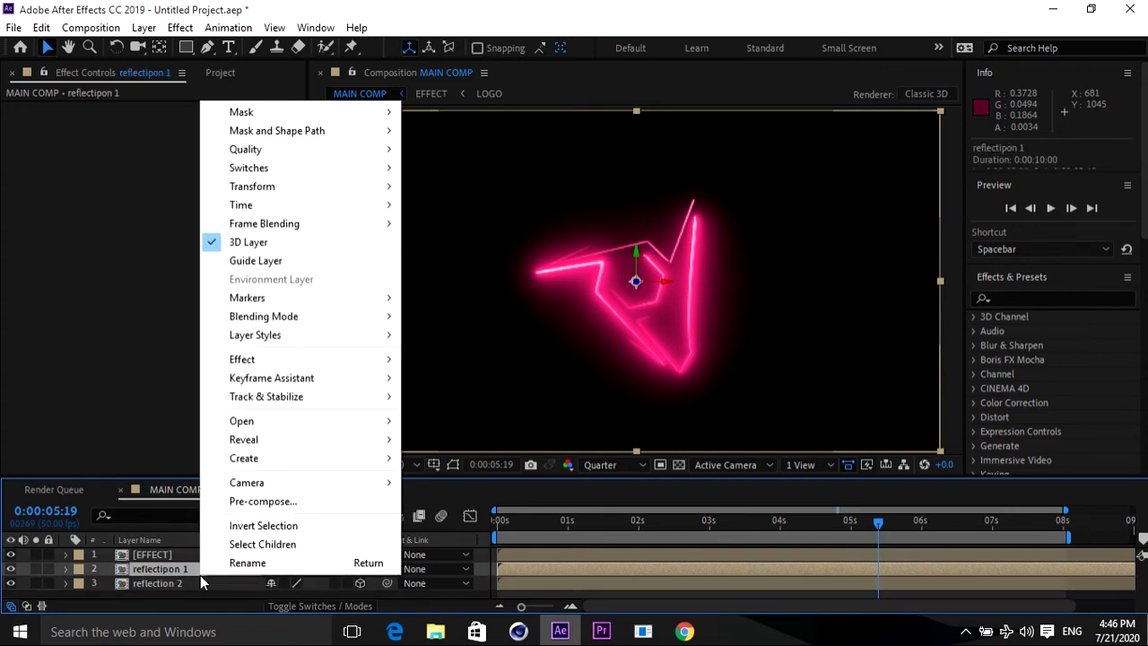
click(235, 565)
text(reflection 1)
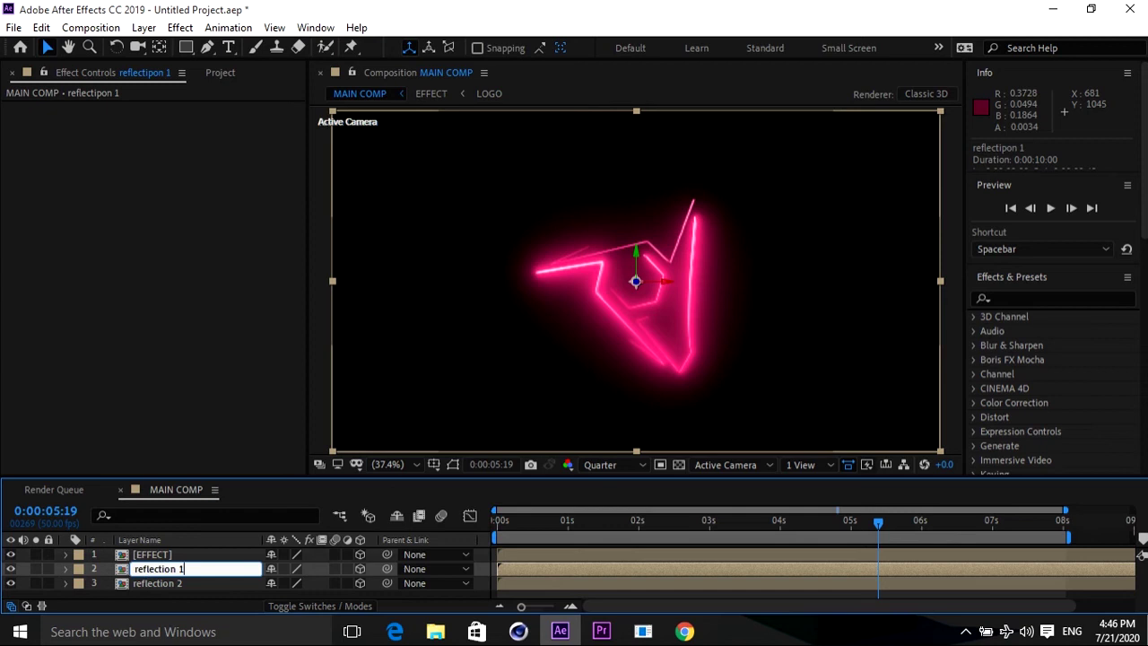
key(Return)
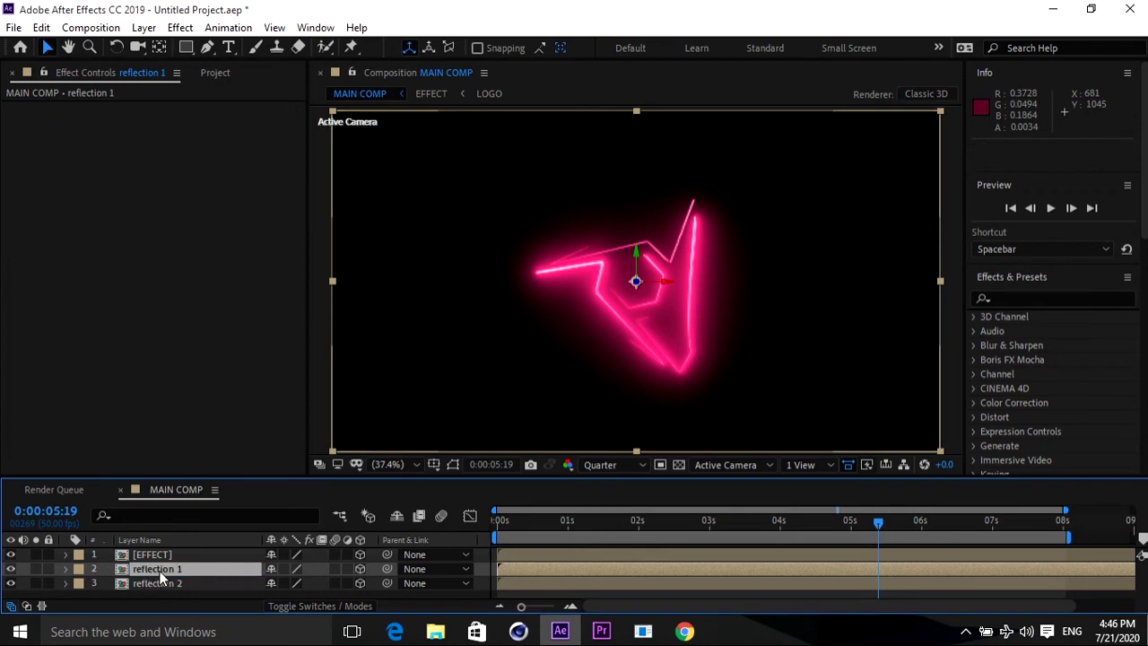
click(118, 48)
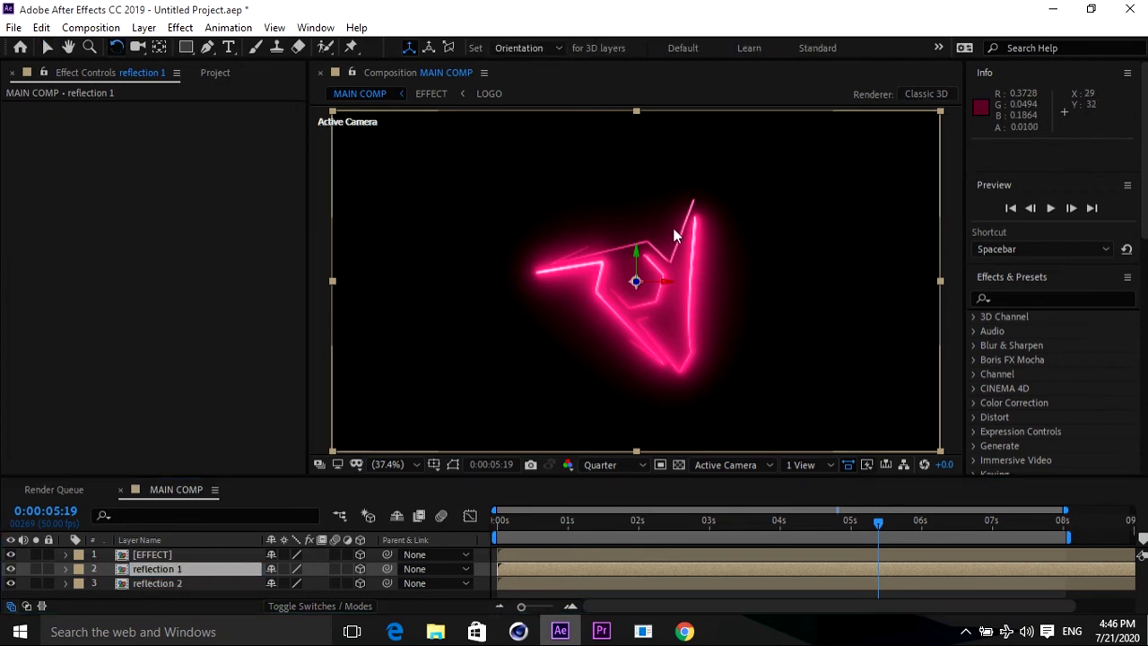
drag(665, 280, 660, 225)
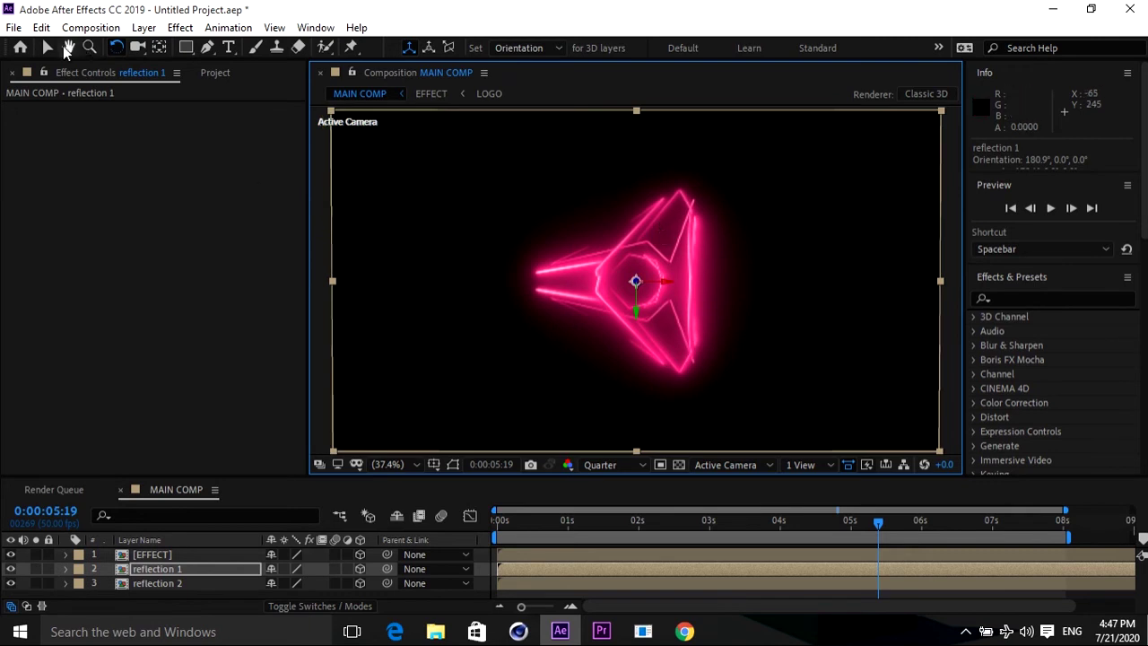
- Lower reflection 1 beneath the logo, then flip reflection 2 over to about 180°
click(48, 48)
drag(636, 319, 640, 496)
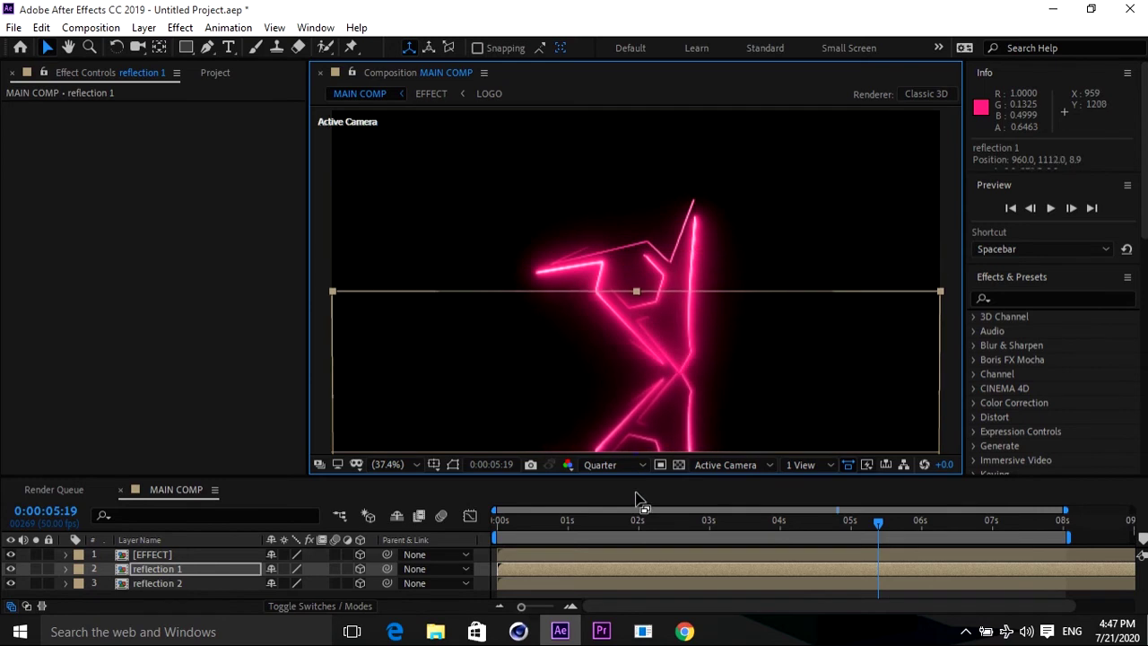
click(146, 584)
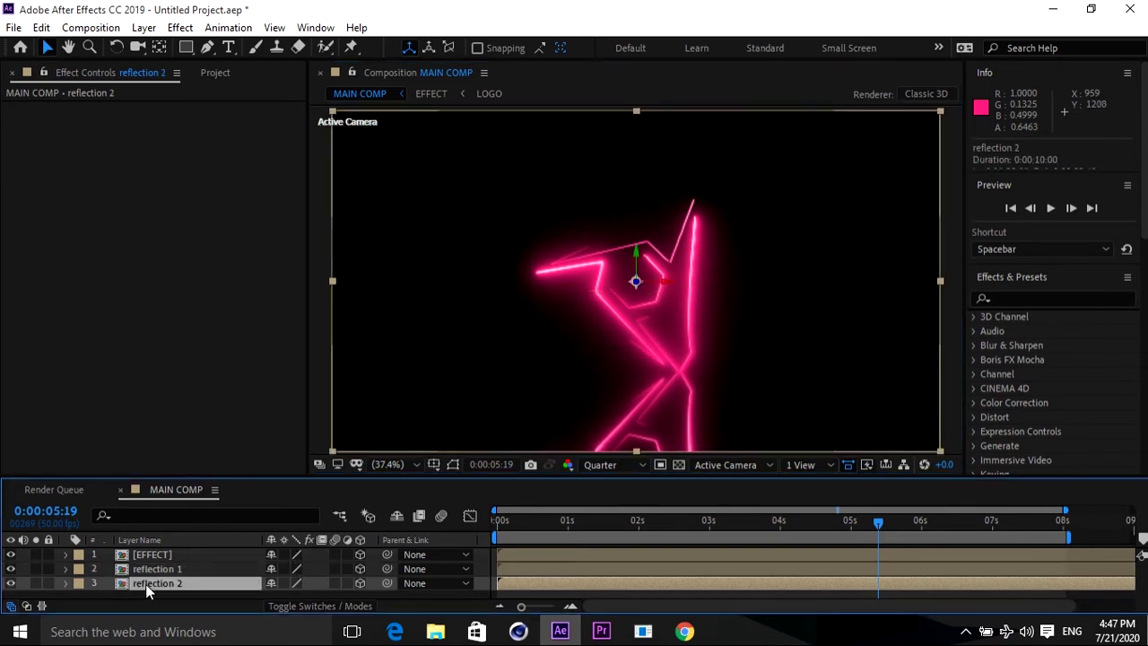
click(116, 48)
drag(657, 287, 664, 230)
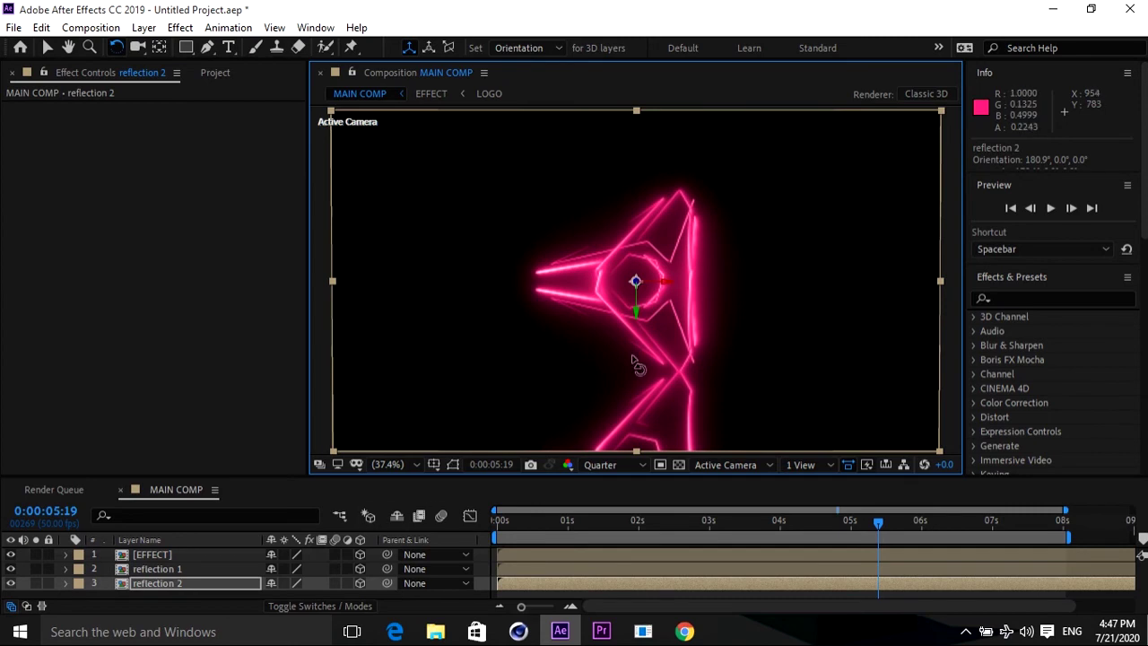
- Lower reflection 2 to position 960, 1109.3, 8.9 beneath the logo and hide it
click(47, 47)
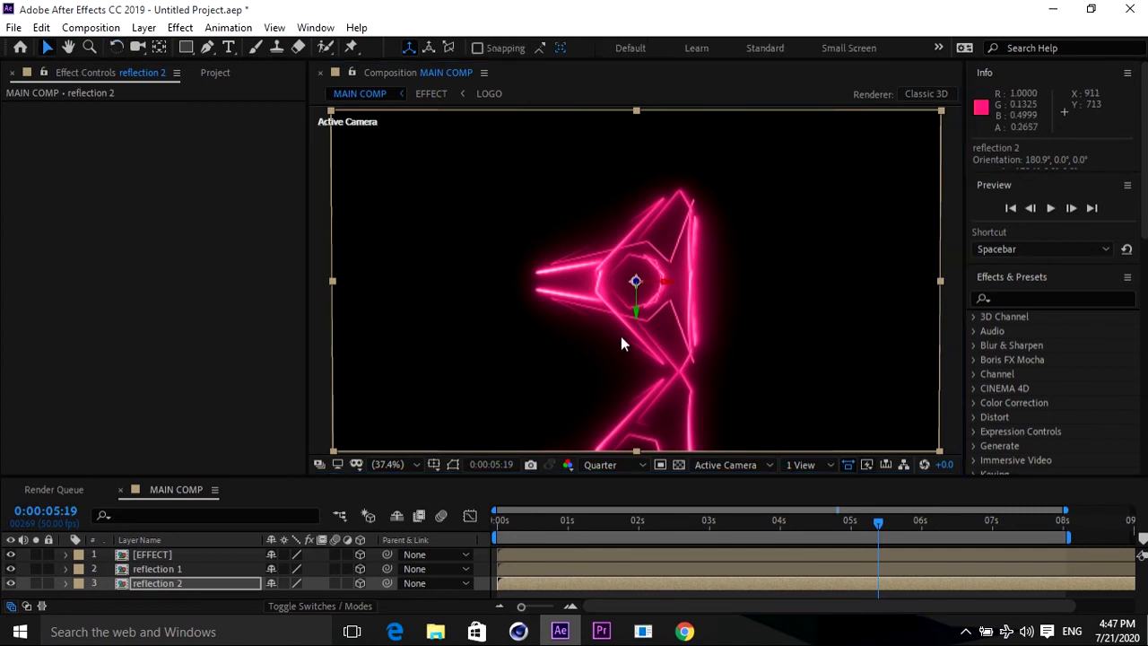
drag(638, 314, 630, 491)
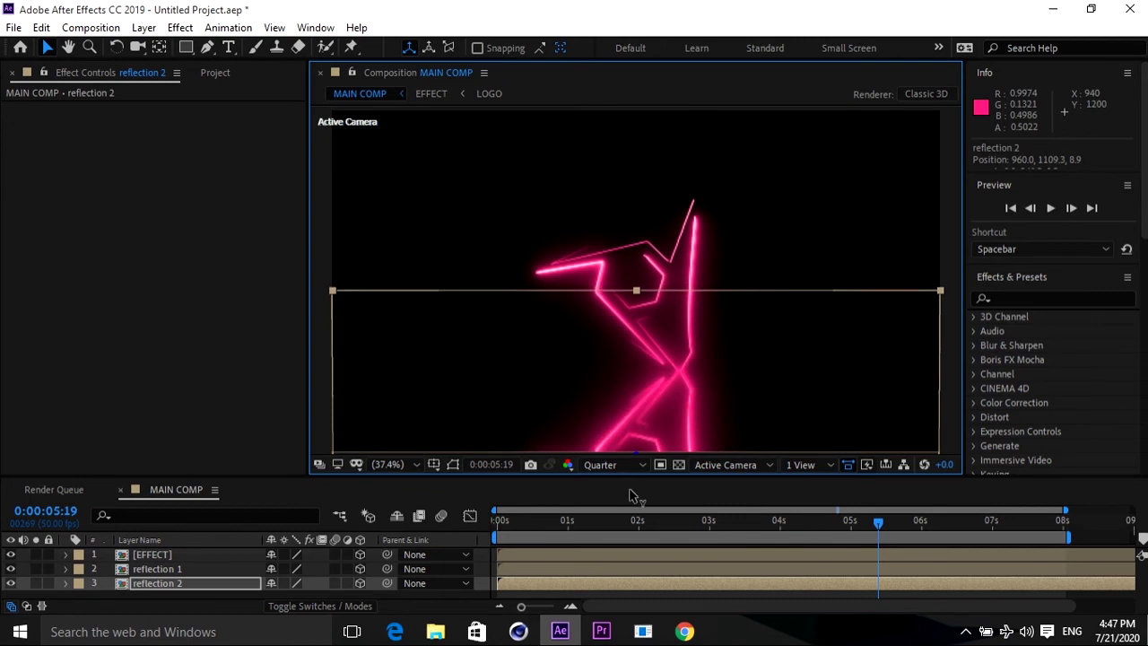
click(323, 250)
click(160, 570)
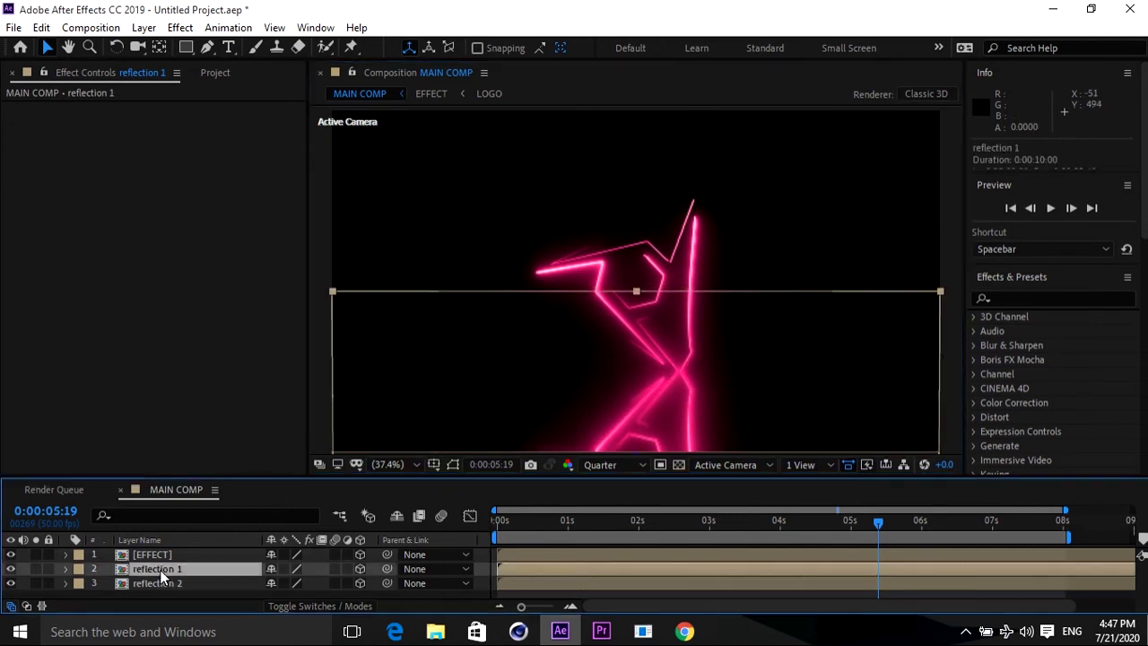
click(10, 583)
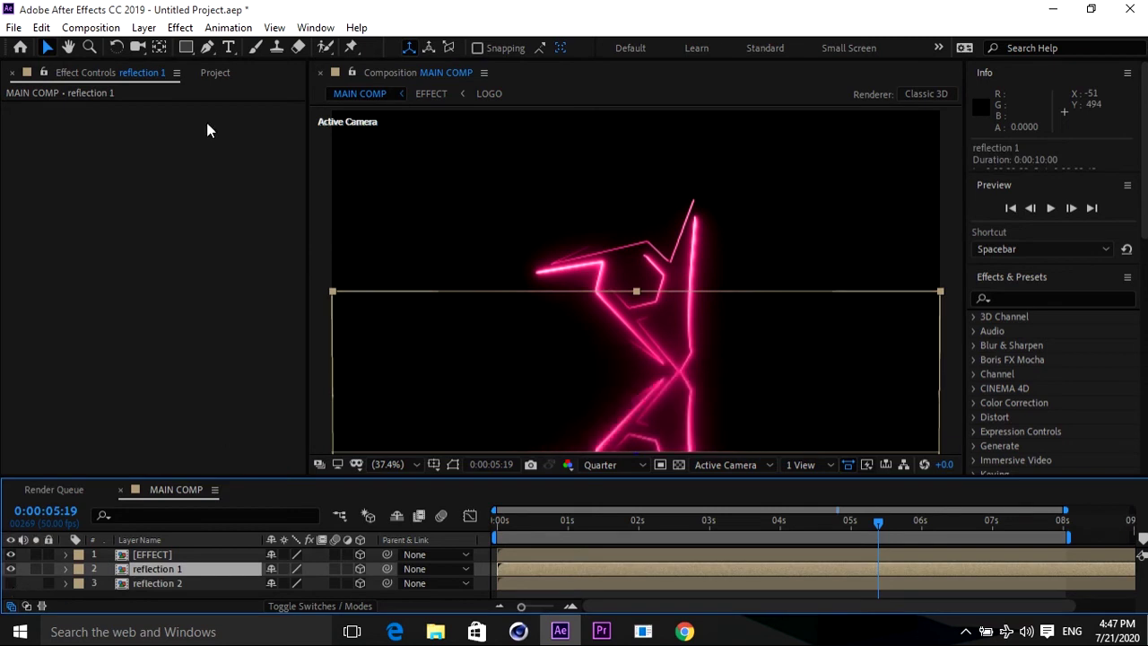
- Apply Fast Box Blur from Blur & Sharpen to reflection 1
click(180, 27)
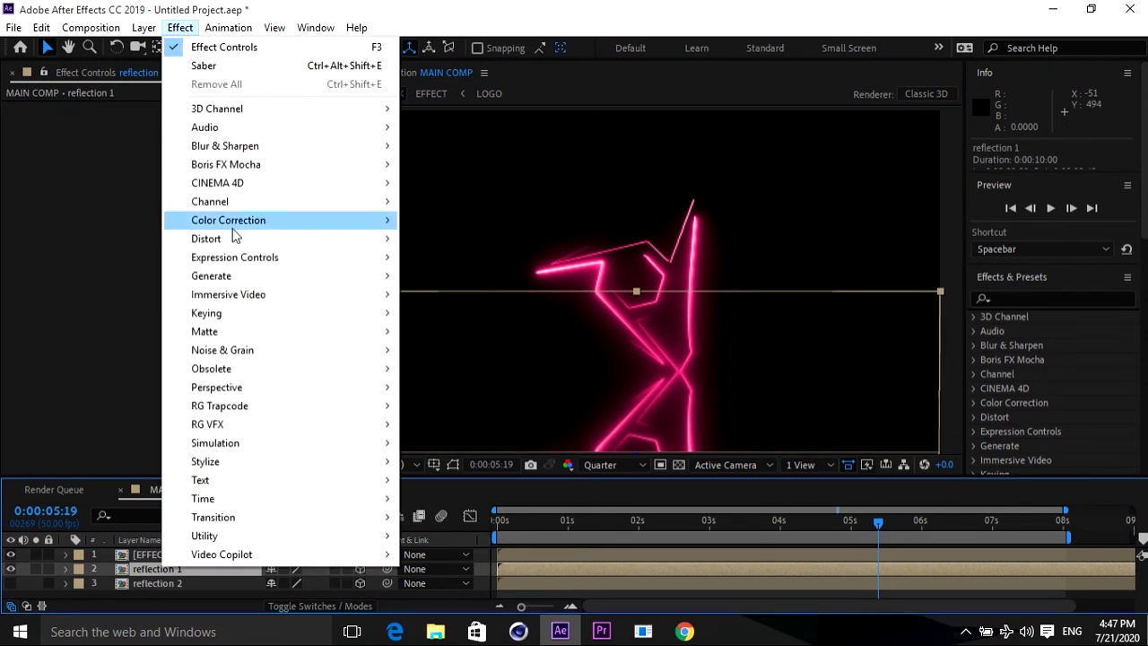
mouse_move(377, 220)
mouse_move(232, 150)
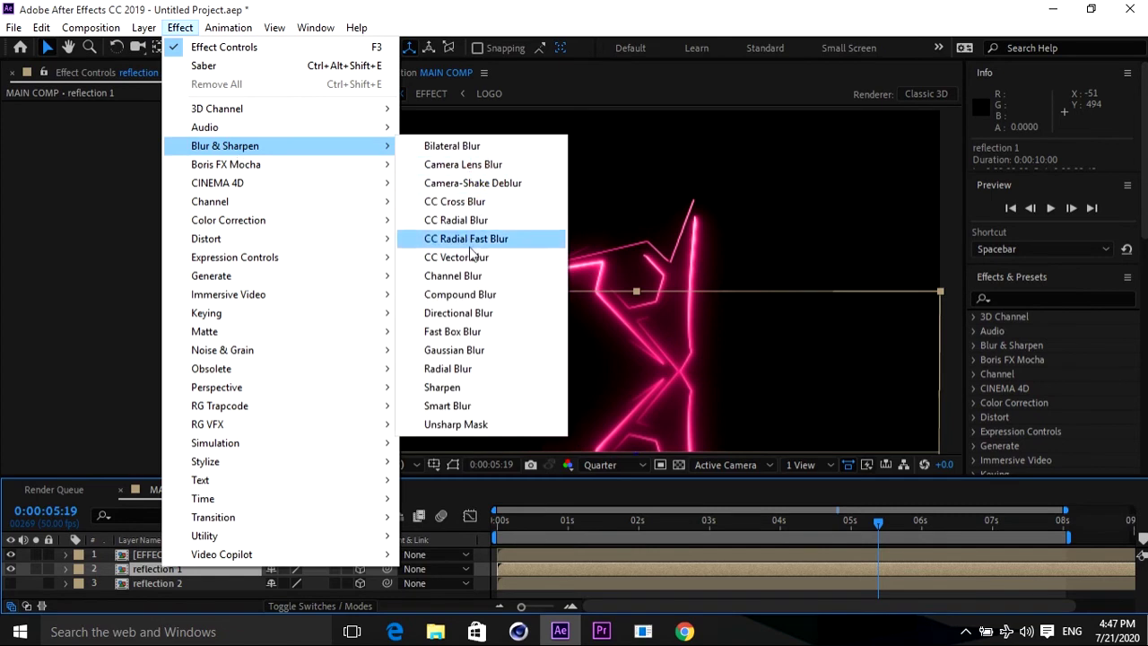
click(471, 331)
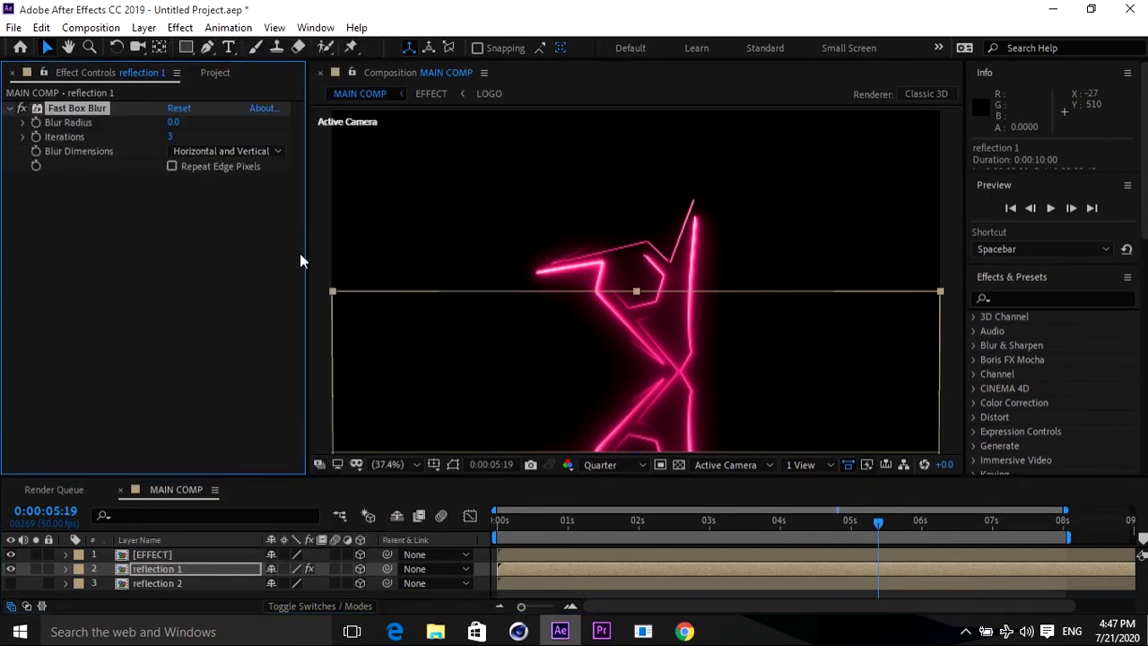
- Set the blur to Vertical with Blur Radius 200, then show reflection 2 and hide reflection 1
click(182, 150)
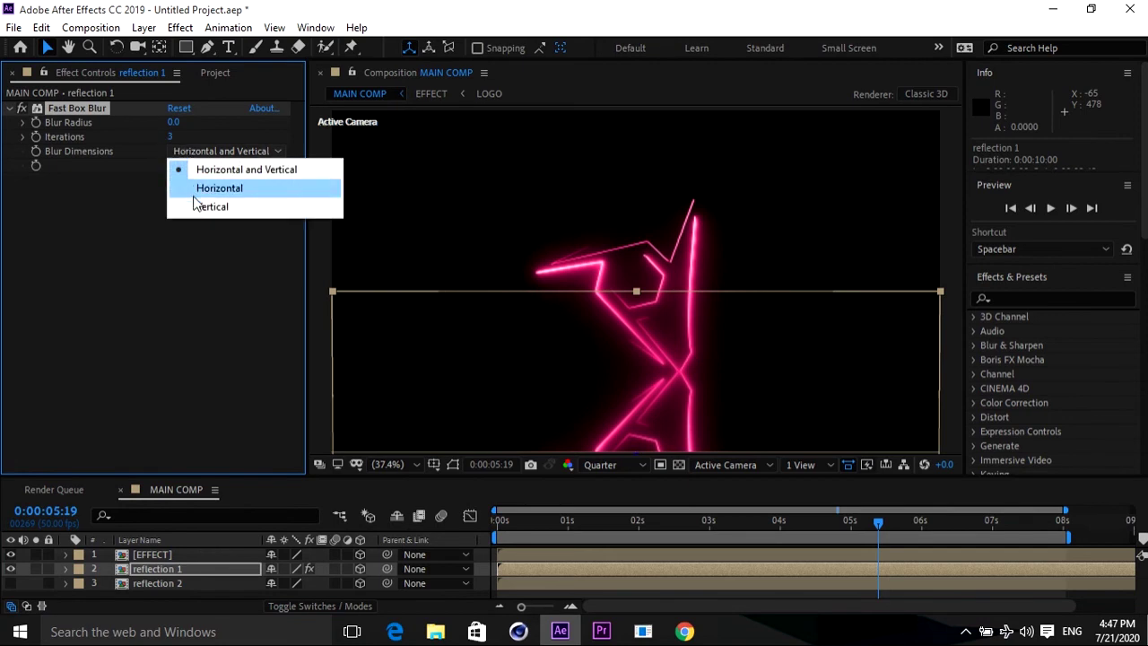
click(202, 206)
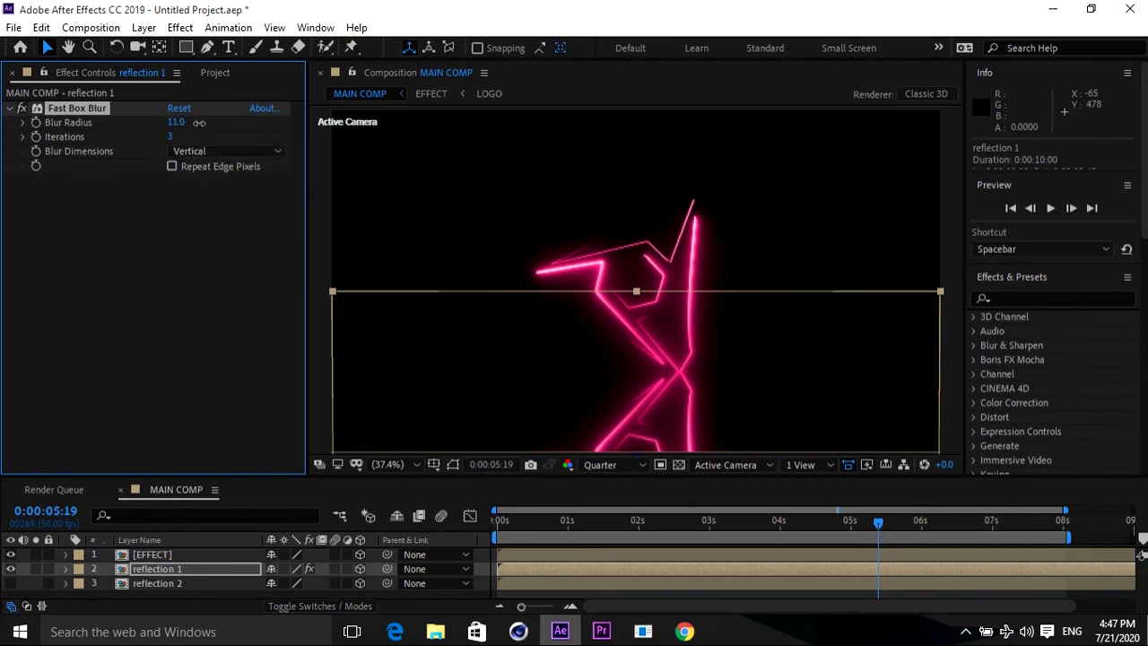
drag(177, 121, 262, 130)
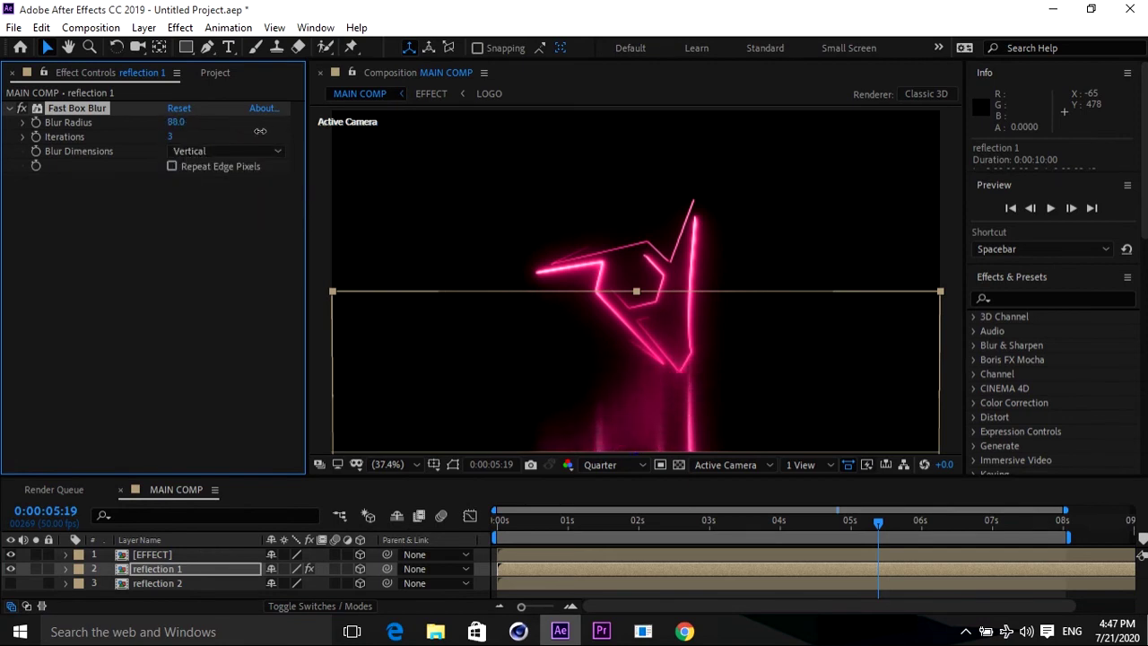
drag(173, 122, 252, 124)
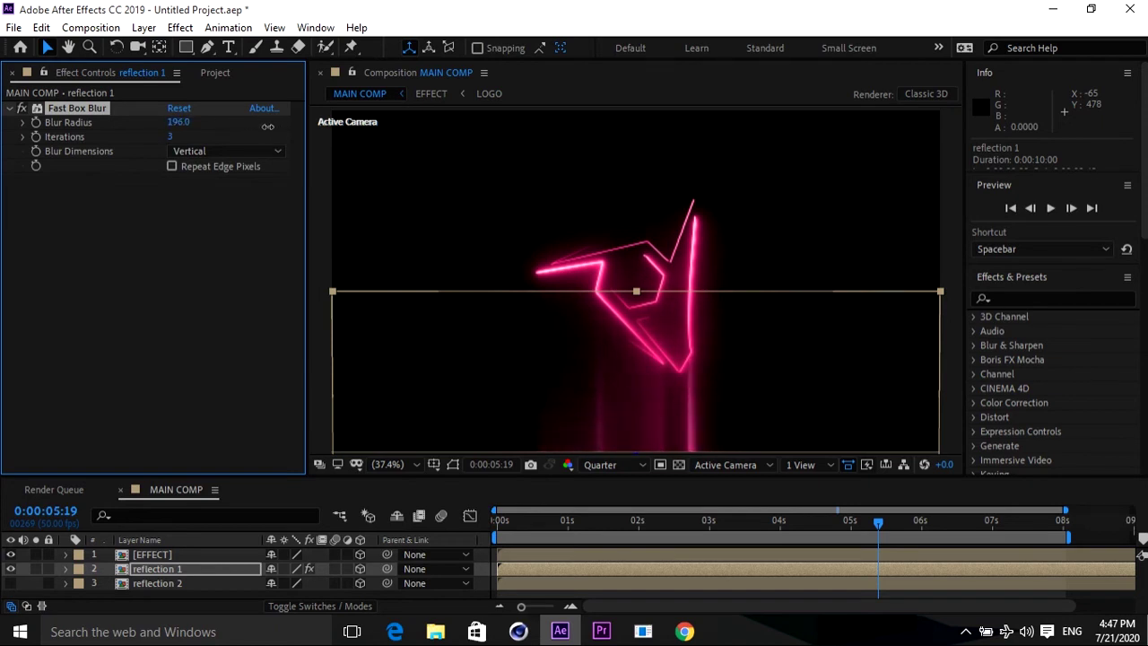
click(177, 122)
text(0)
key(Return)
click(11, 583)
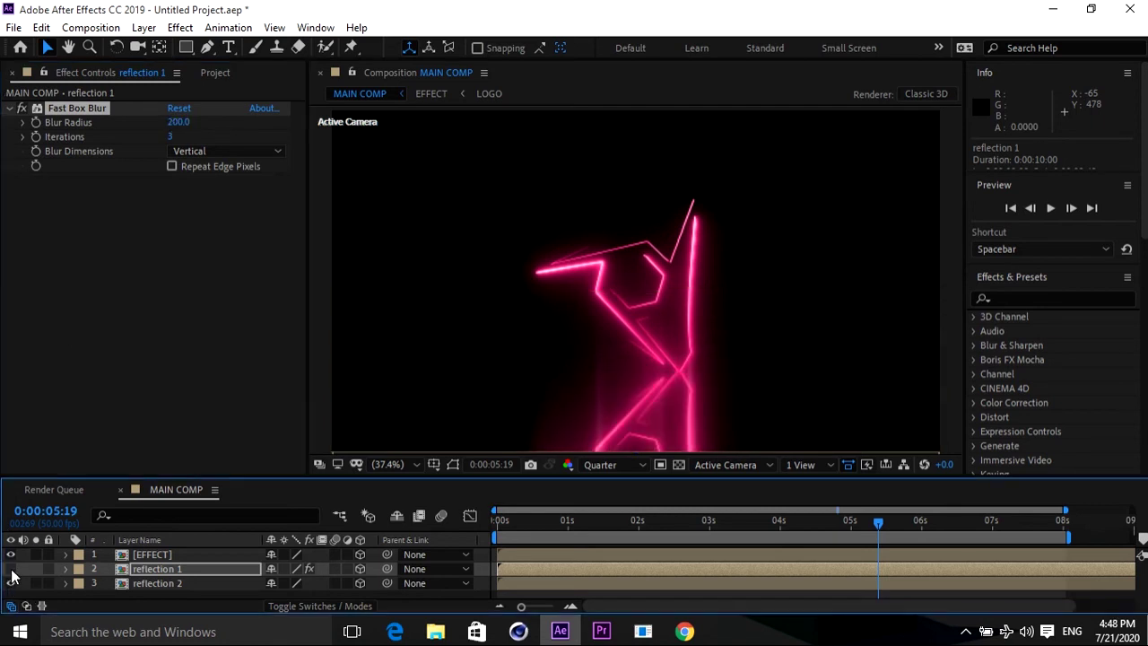
click(11, 568)
- Give reflection 2 a Vertical Fast Box Blur with Blur Radius 58, then scrub back to preview
click(154, 583)
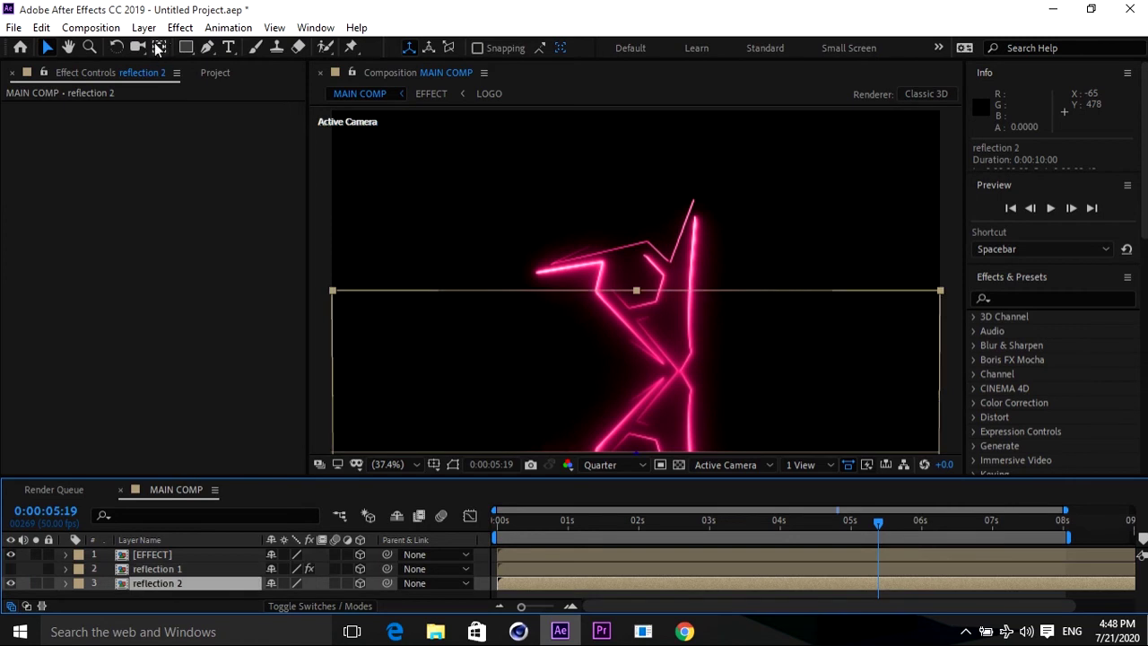
click(181, 27)
click(193, 64)
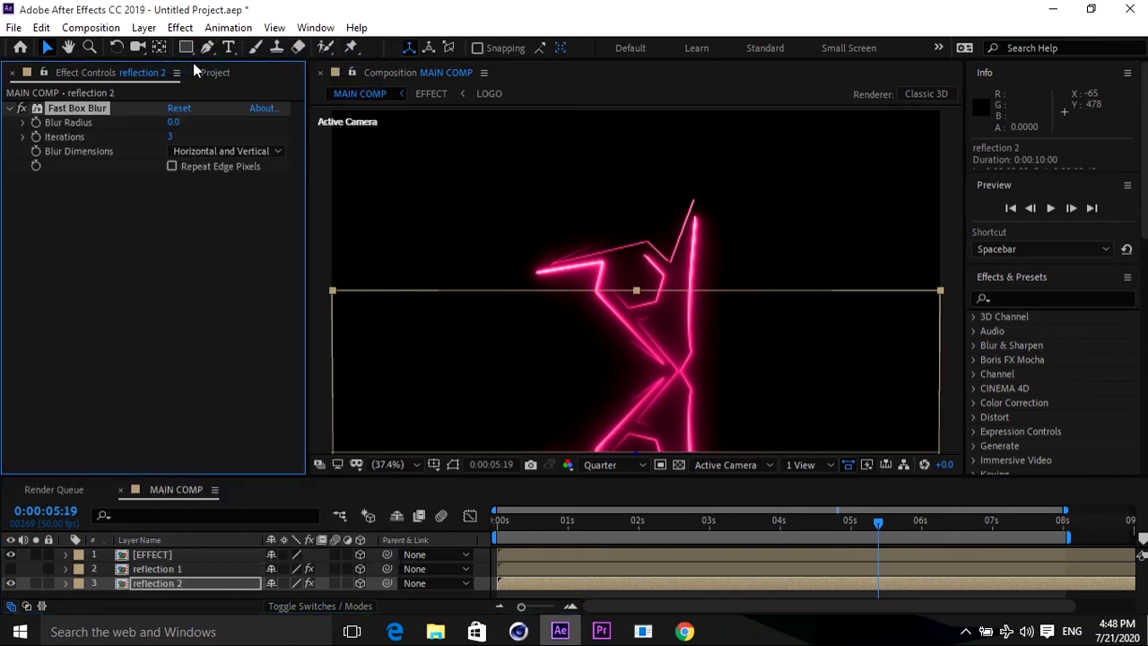
click(191, 150)
click(213, 190)
click(185, 151)
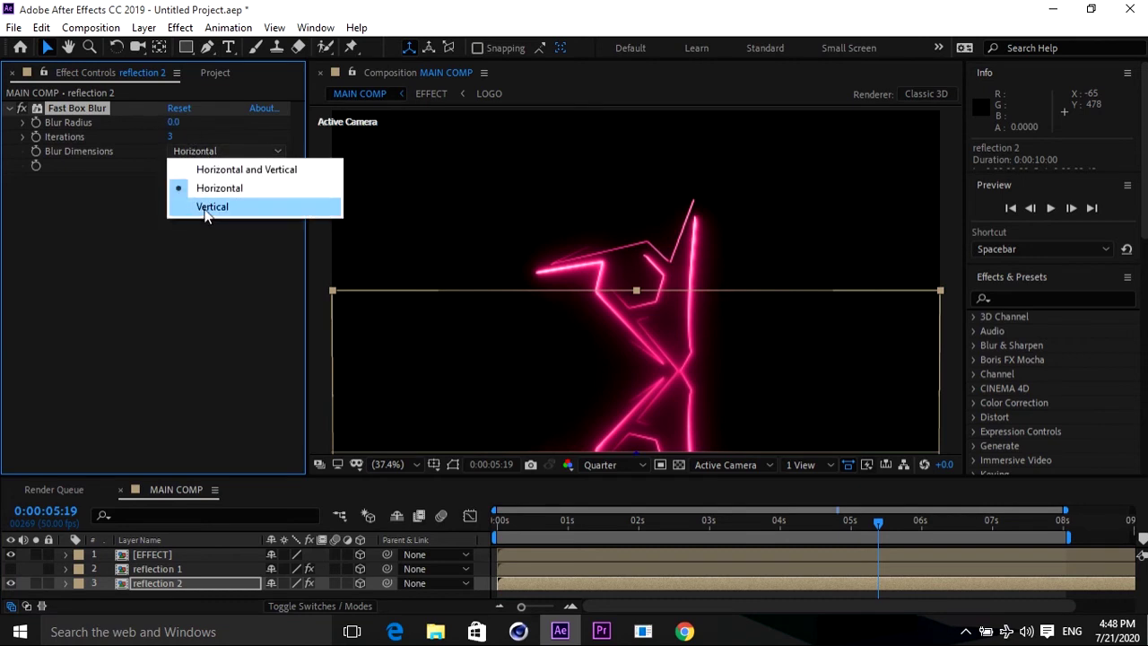
click(205, 208)
drag(173, 122, 245, 127)
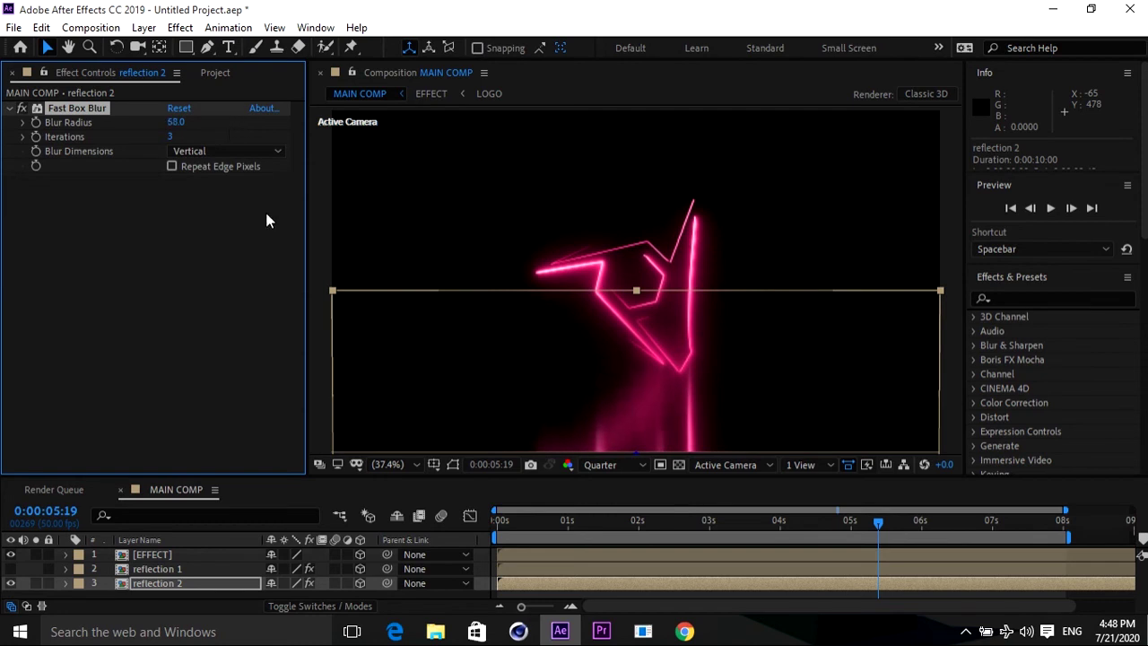
mouse_move(507, 523)
mouse_down()
mouse_move(863, 520)
mouse_move(453, 538)
mouse_up()
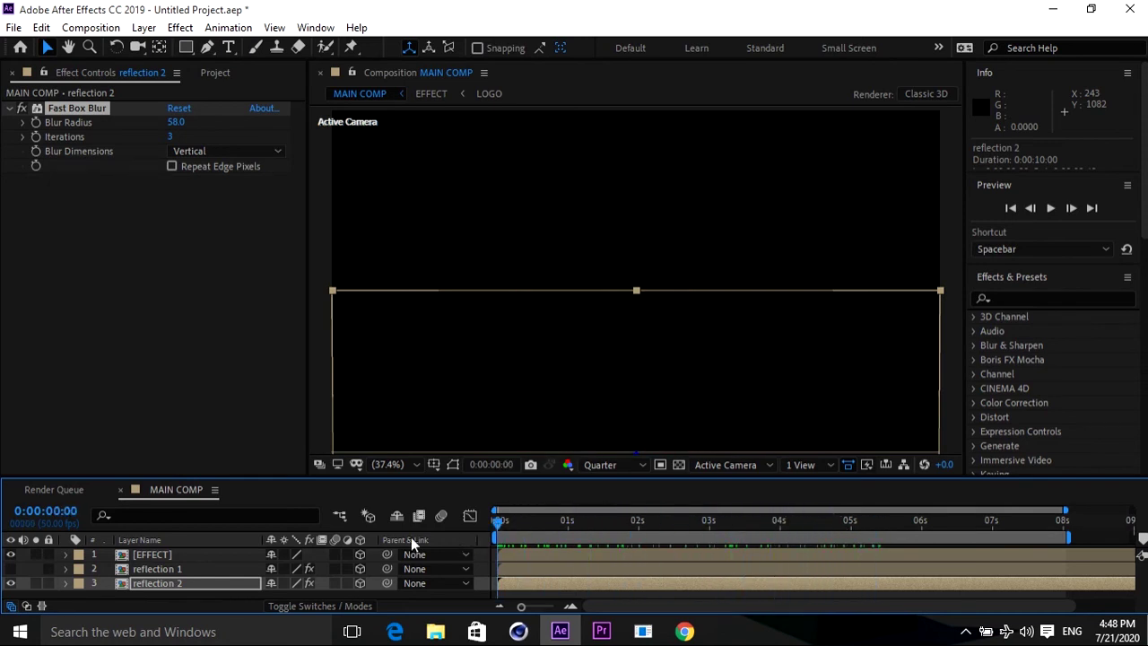
- At 0:00:03:37, add a 35mm Camera 1 and orbit it back so the logo appears smaller
click(762, 525)
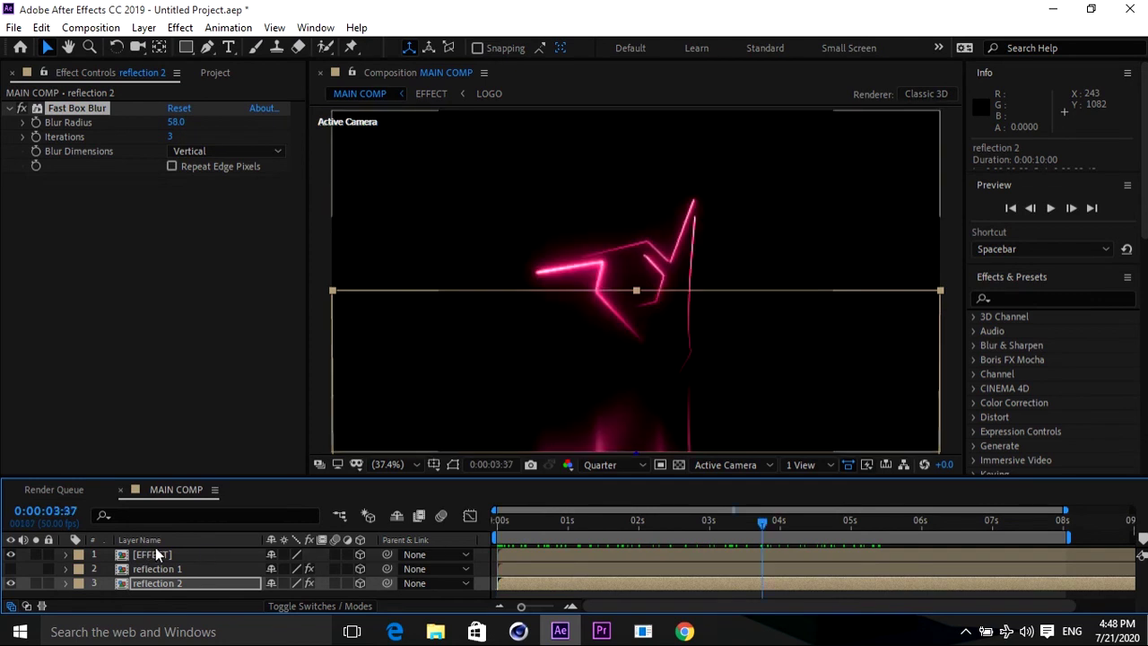
click(163, 599)
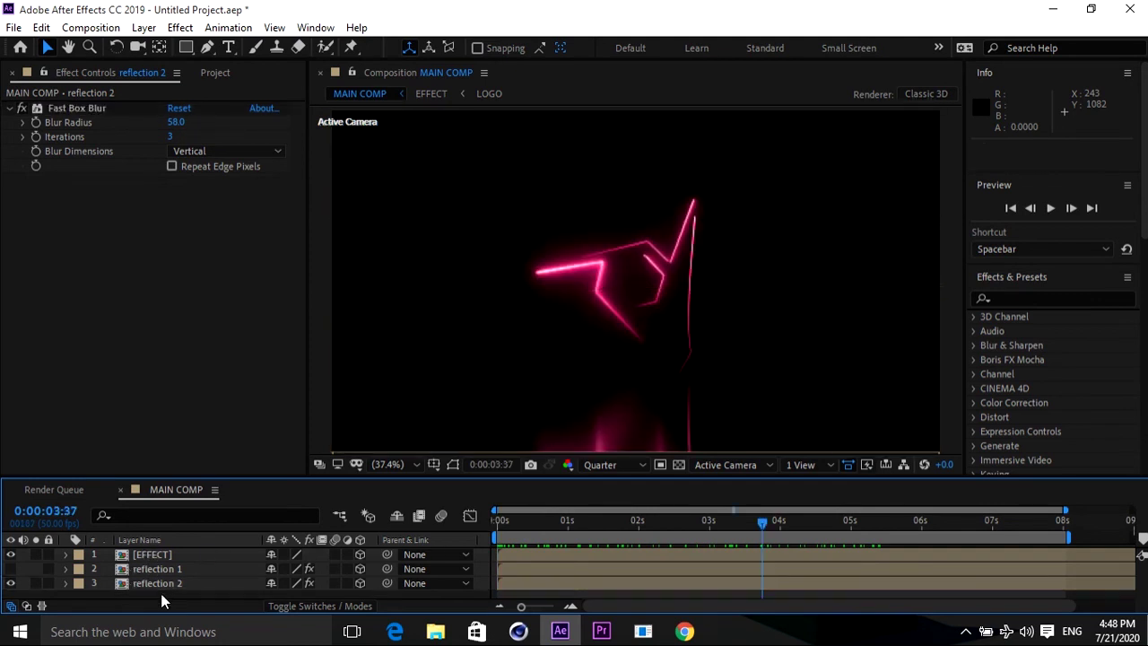
click(143, 28)
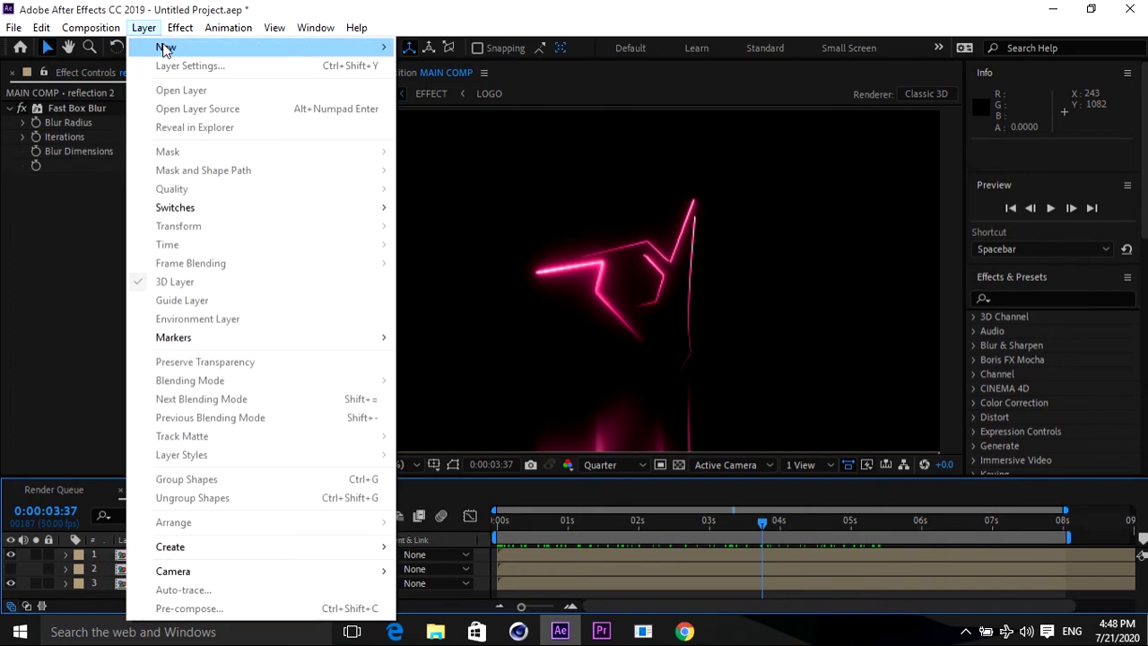
mouse_move(331, 49)
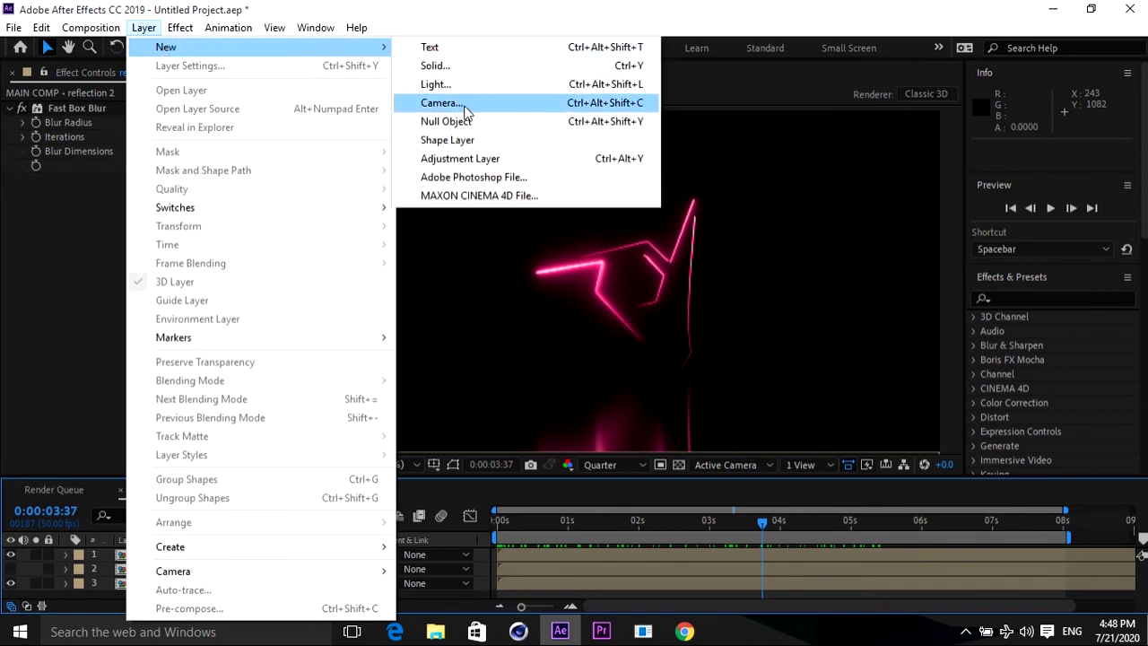
click(466, 104)
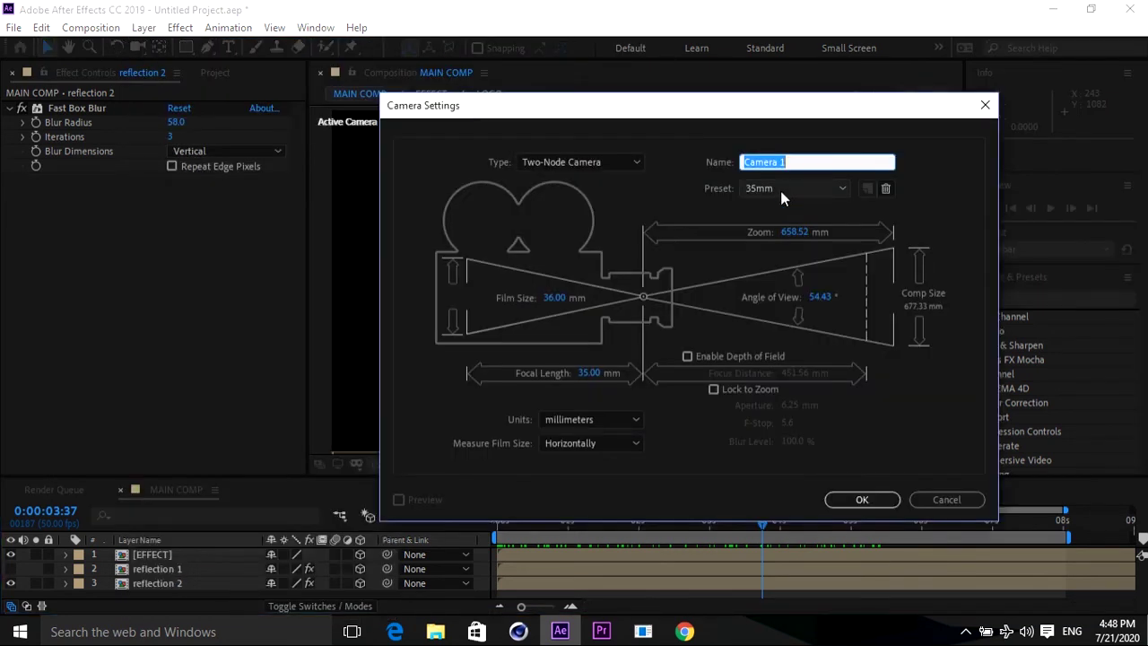
click(857, 504)
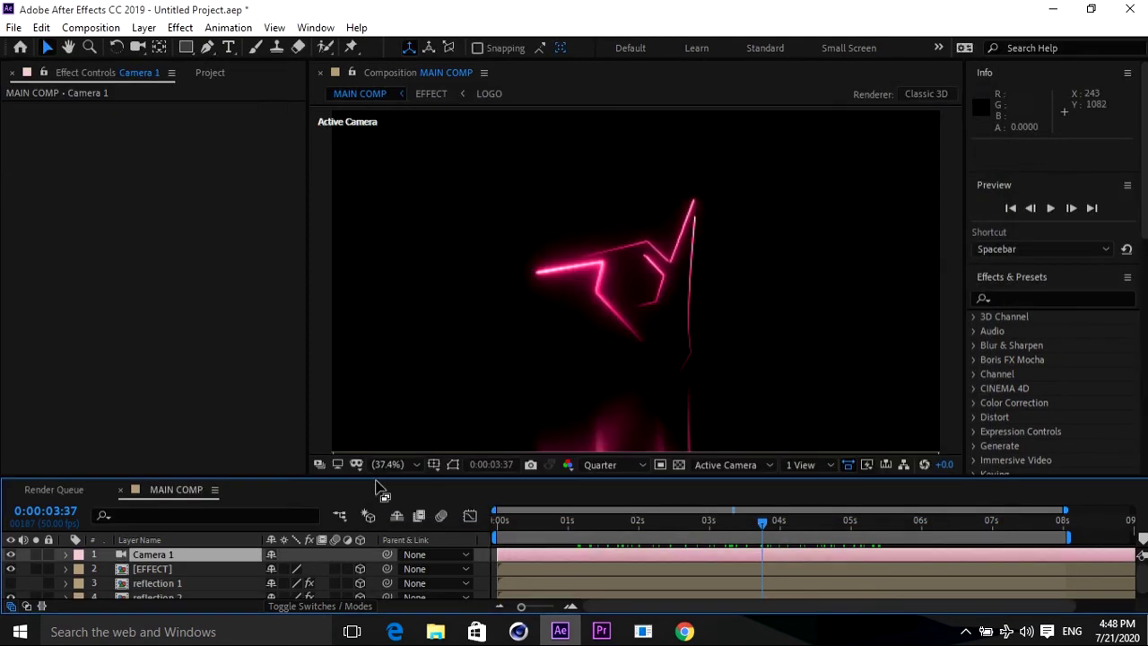
key(c)
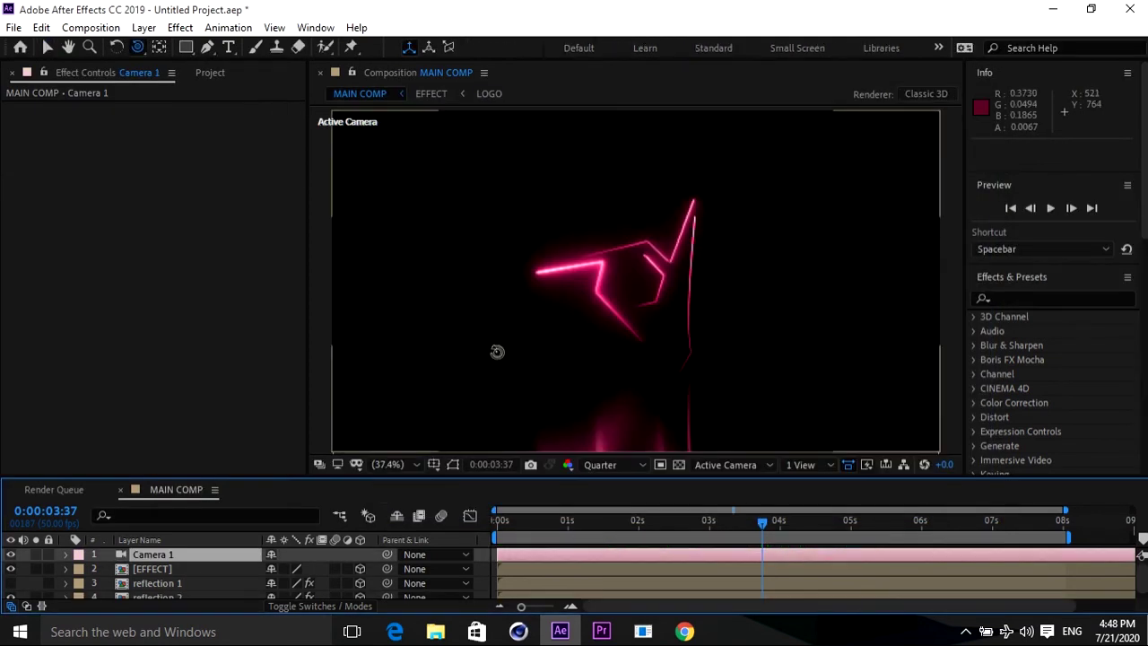
drag(574, 296, 573, 434)
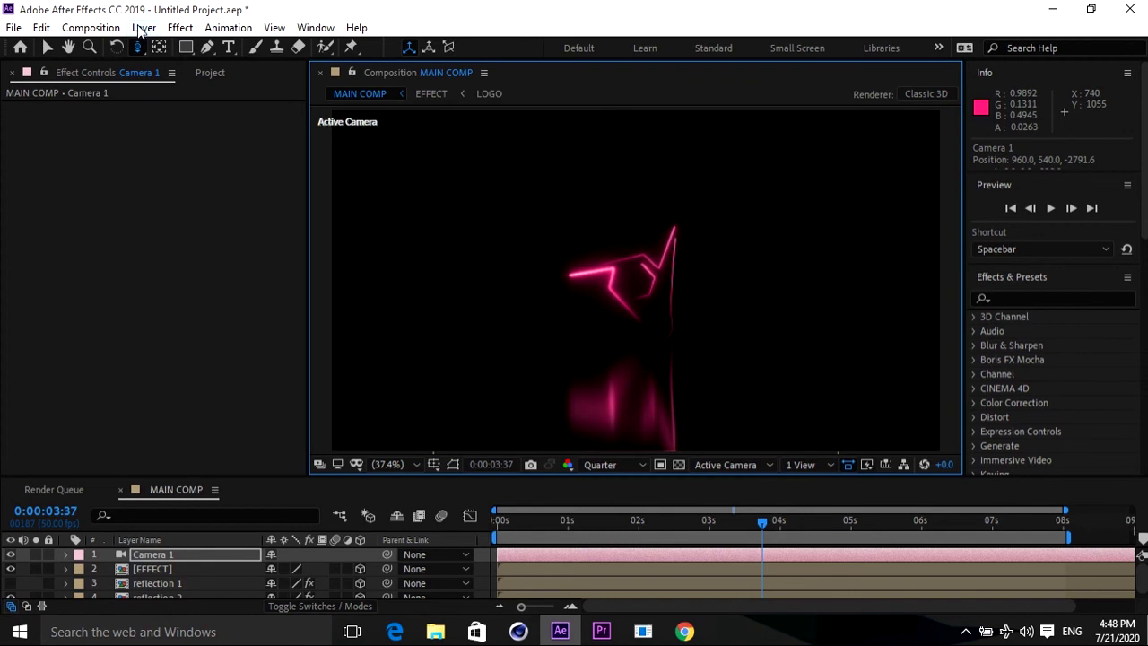
- Import the Floor_Texture.jpg image into the project
click(206, 73)
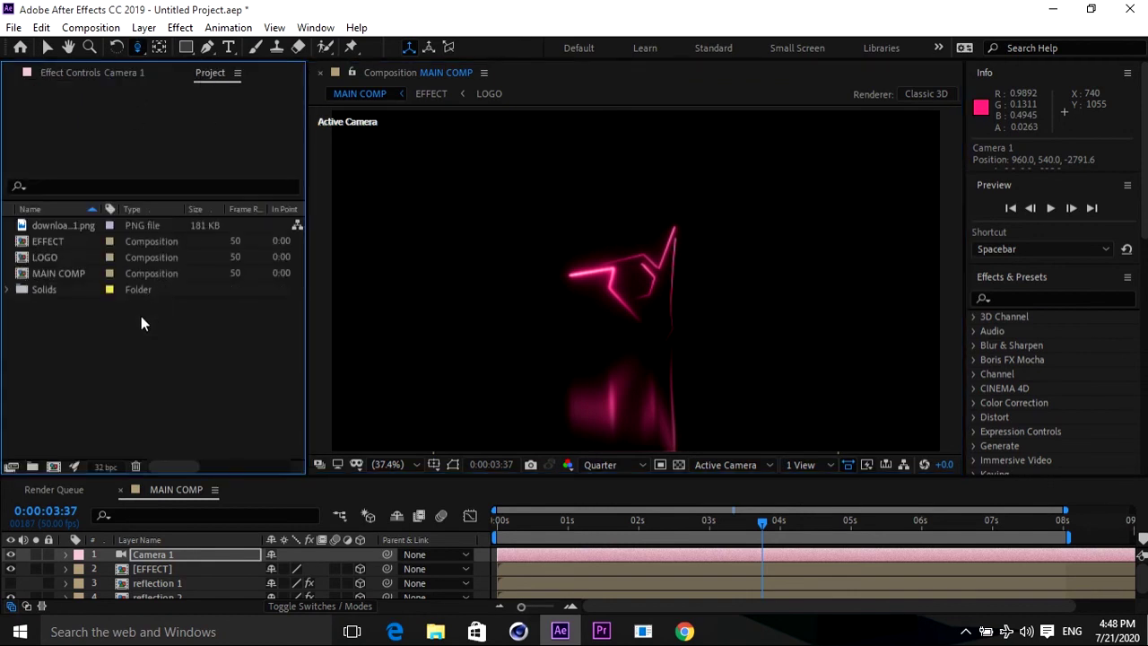
double_click(83, 335)
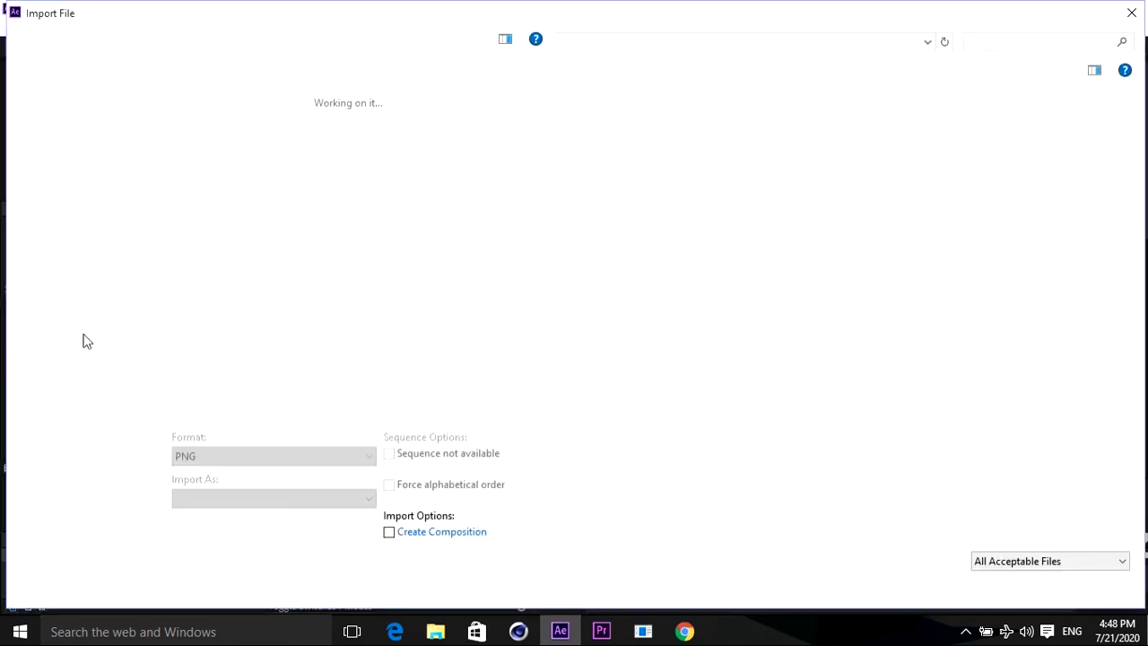
click(639, 159)
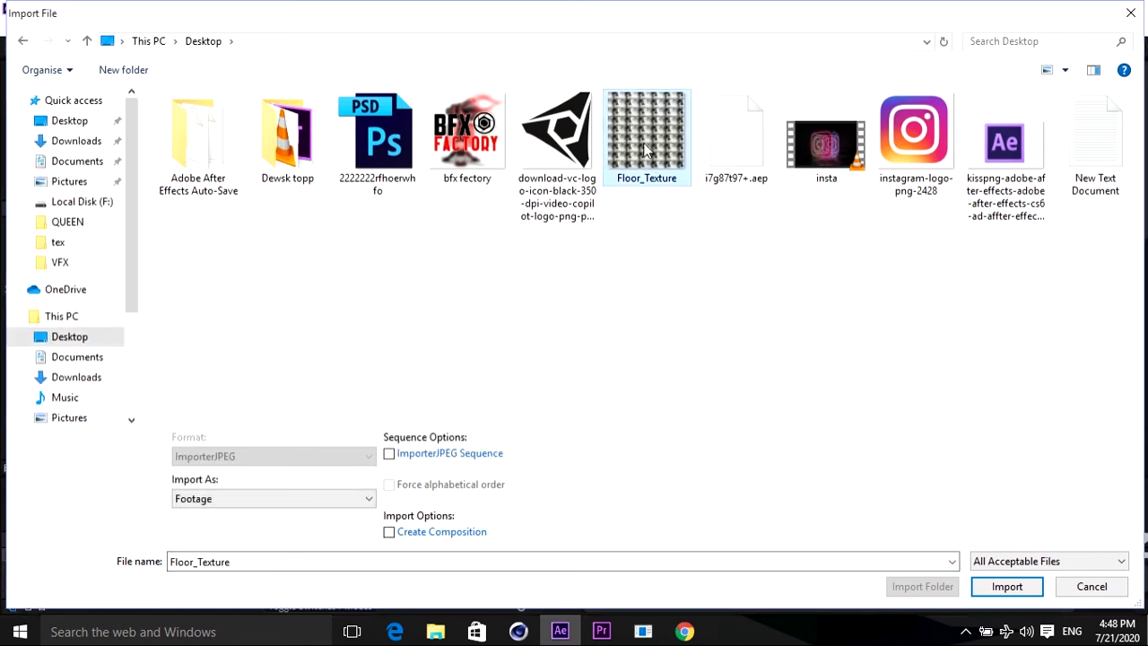
double_click(644, 151)
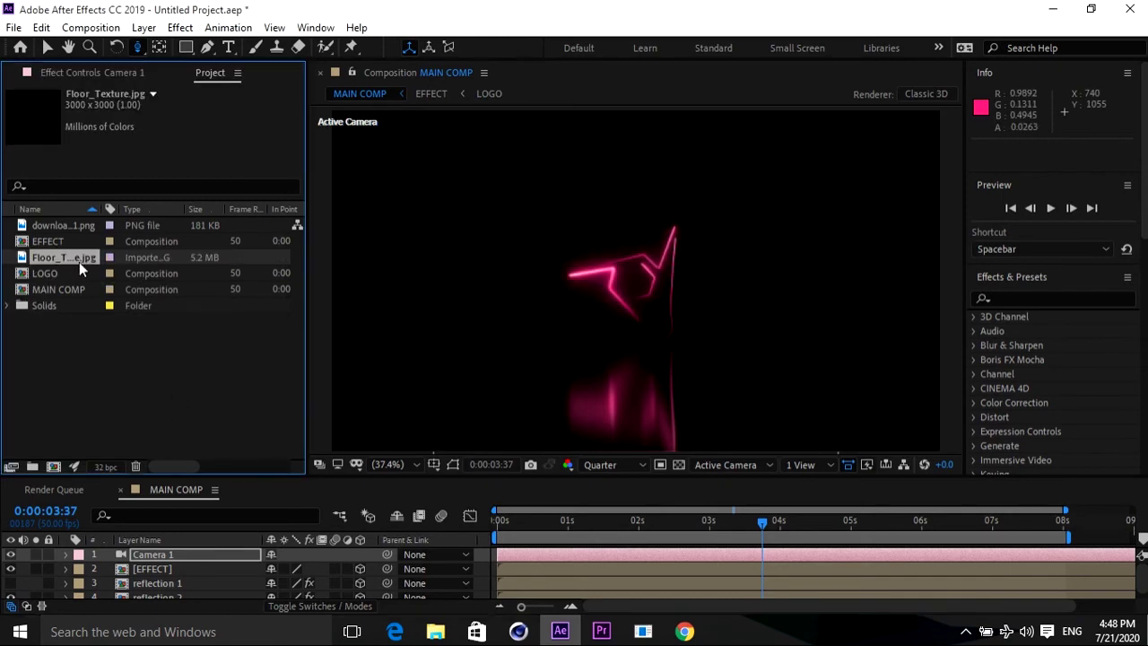
- Preview Floor_Texture.jpg, close the preview, and place it in MAIN COMP above [EFFECT]
double_click(78, 262)
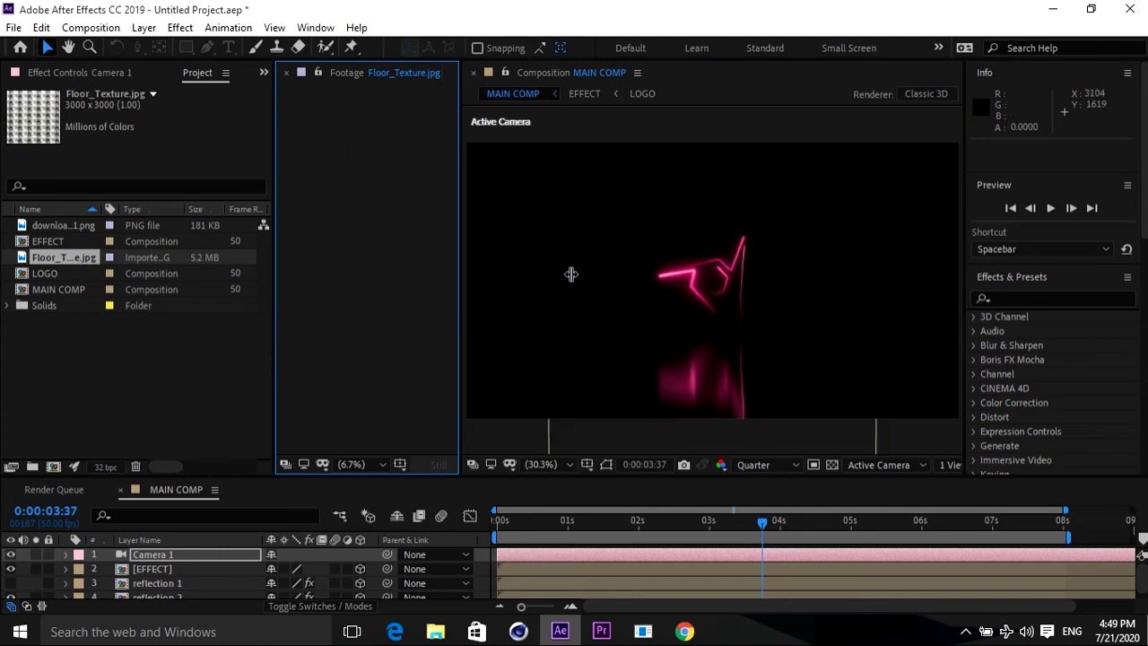
drag(460, 276, 573, 273)
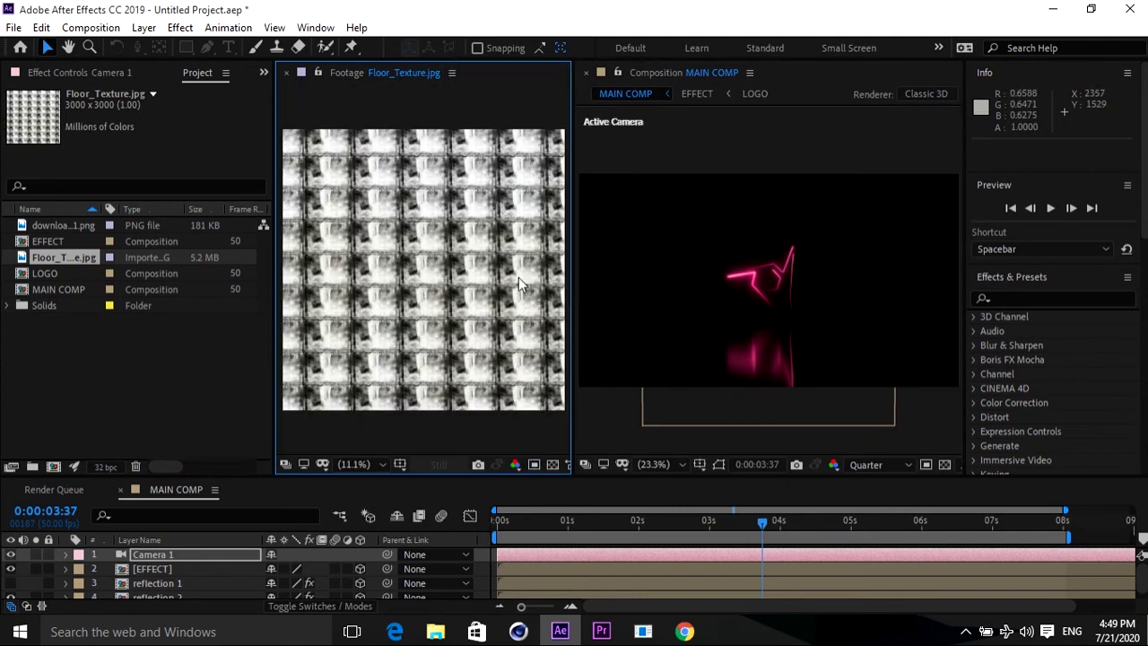
click(287, 72)
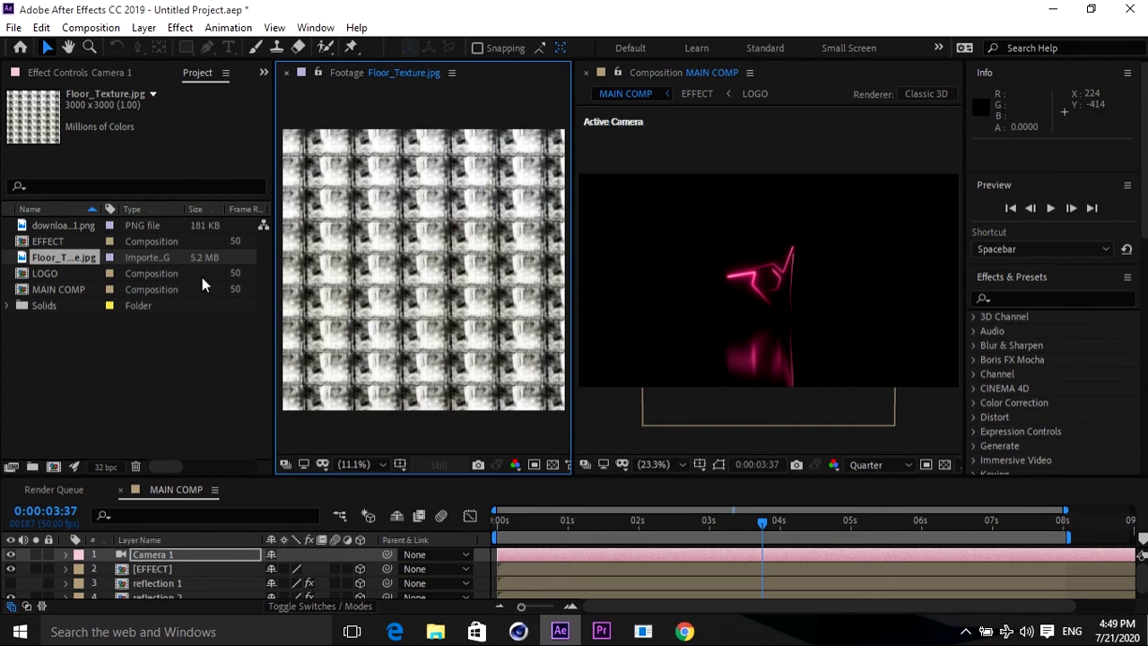
drag(67, 259, 144, 565)
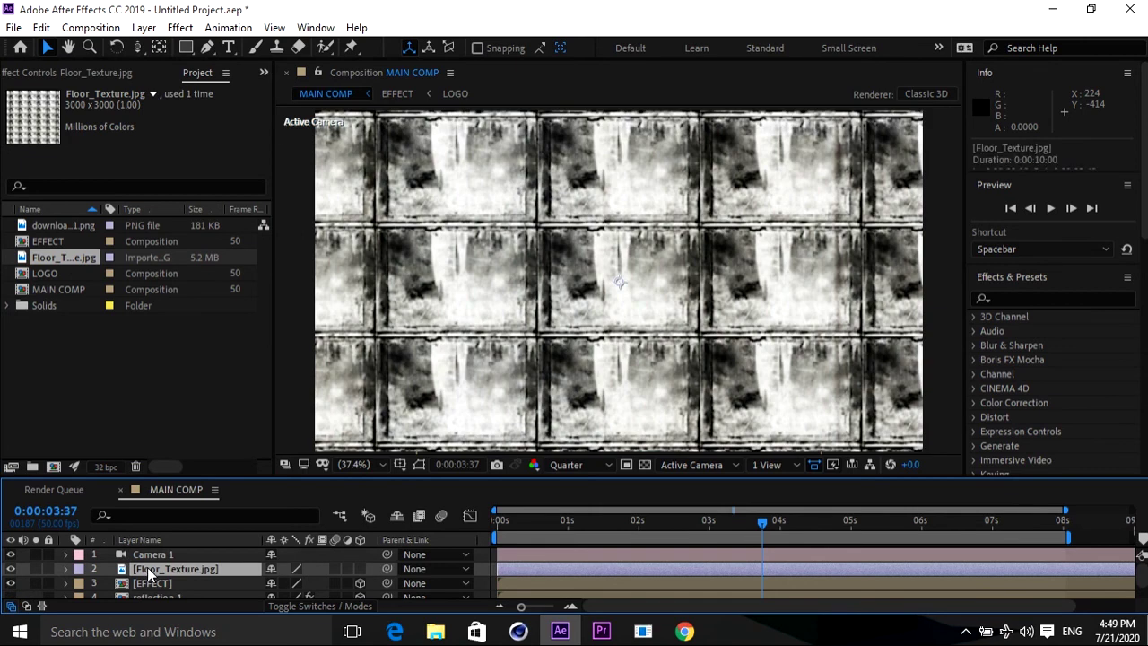
- Make Floor_Texture a 3D layer and rotate it roughly flat
click(360, 569)
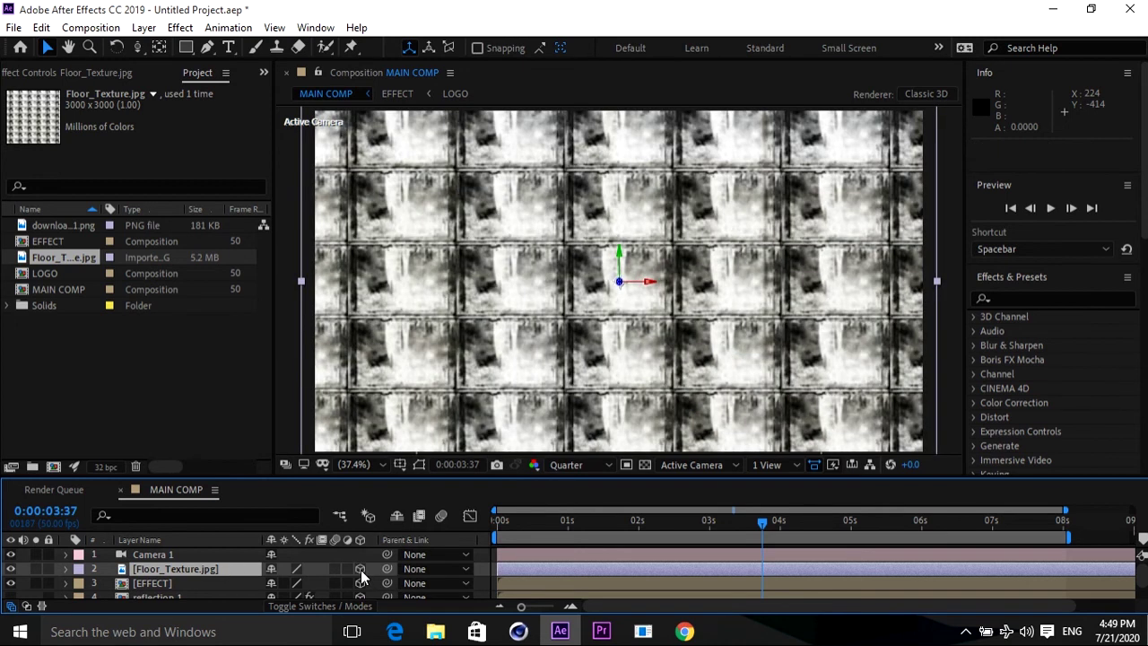
click(117, 46)
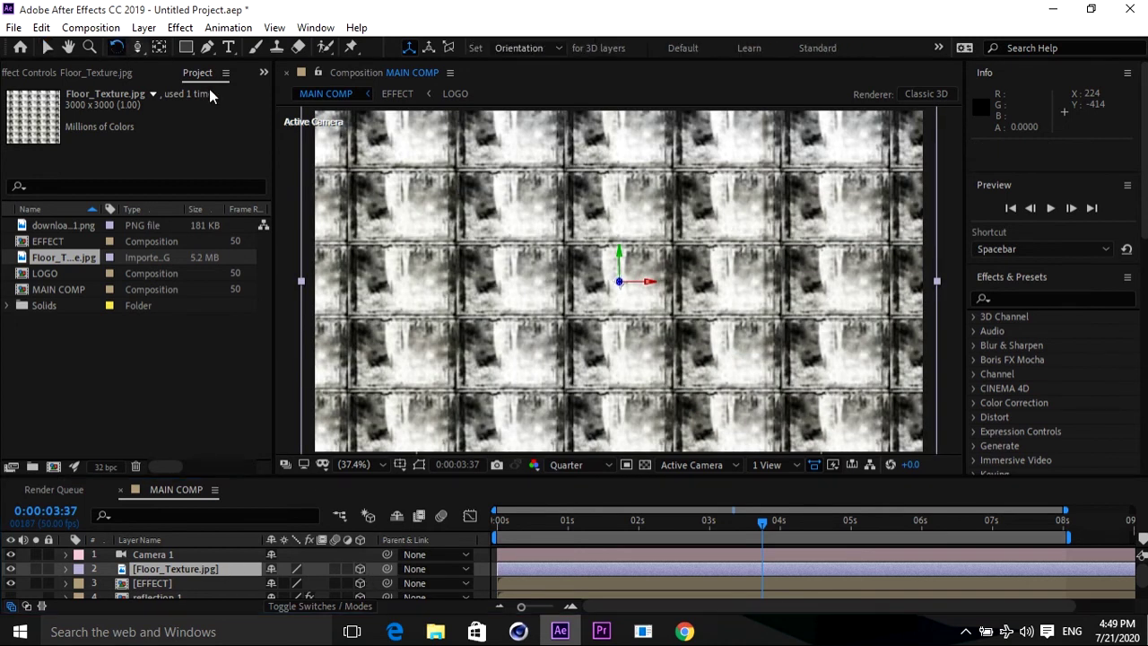
mouse_move(605, 231)
mouse_down()
mouse_move(648, 273)
mouse_move(617, 269)
mouse_move(645, 256)
mouse_up()
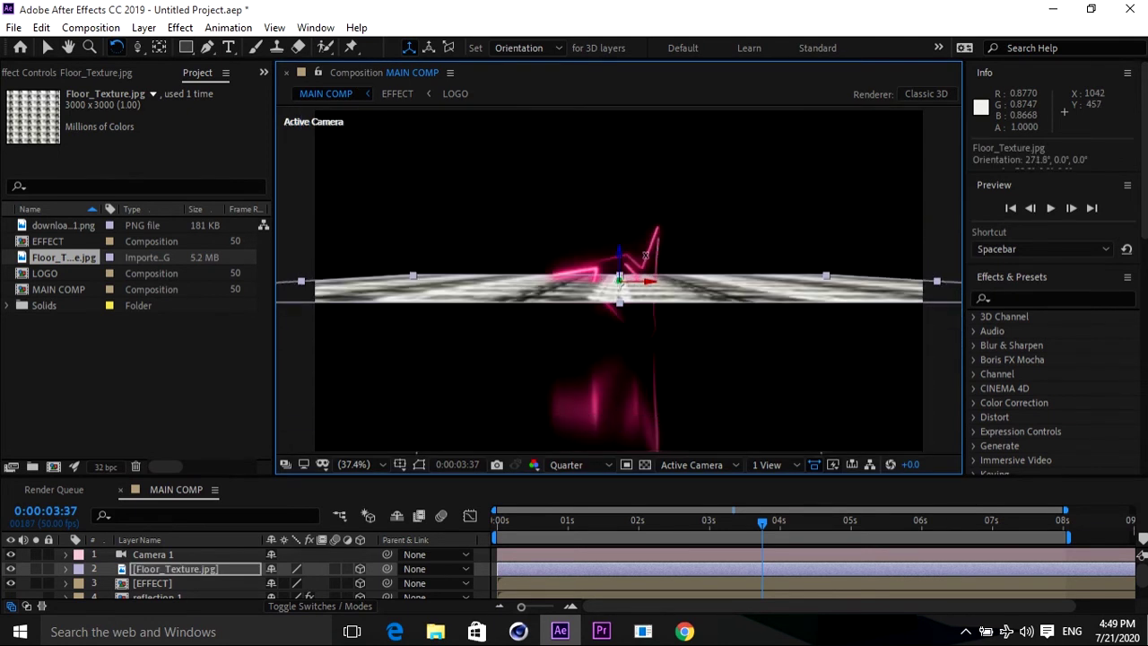
drag(645, 255, 645, 265)
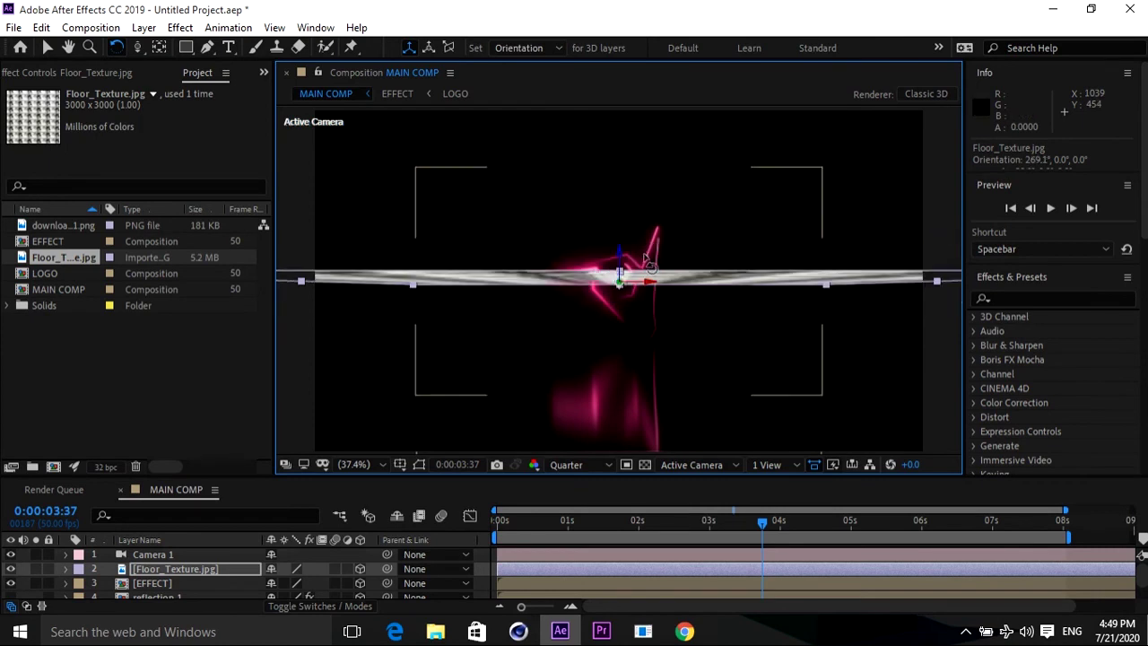
- Set the floor's Orientation X to exactly 270° in its transform properties
click(65, 569)
click(77, 573)
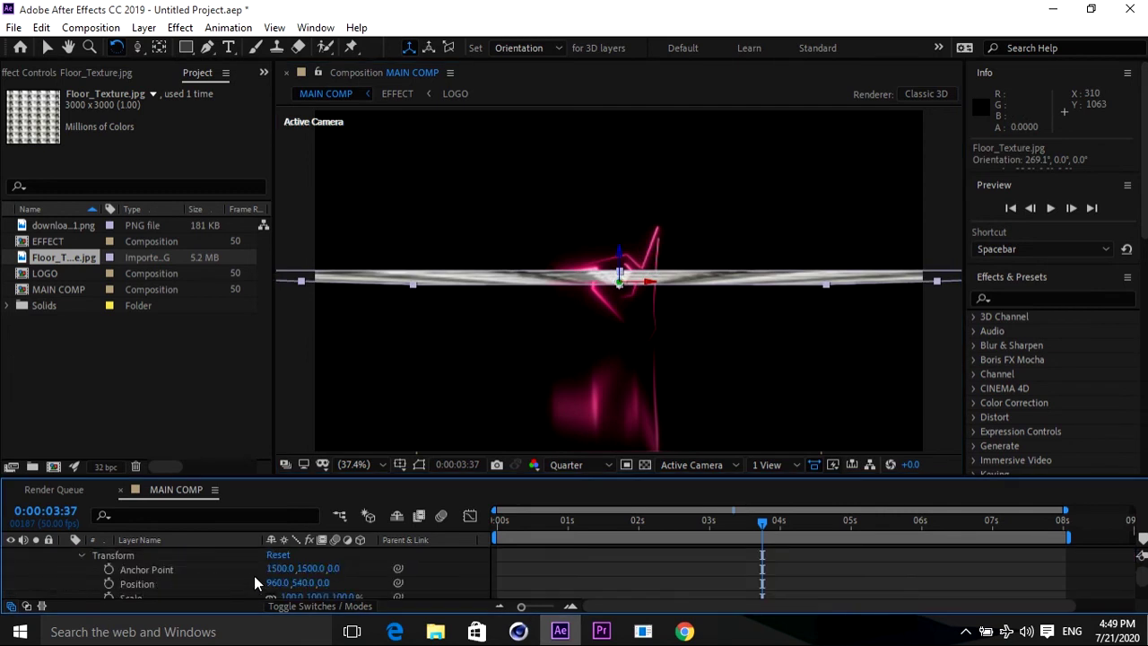
scroll(381, 588, down, 1)
scroll(380, 588, down, 1)
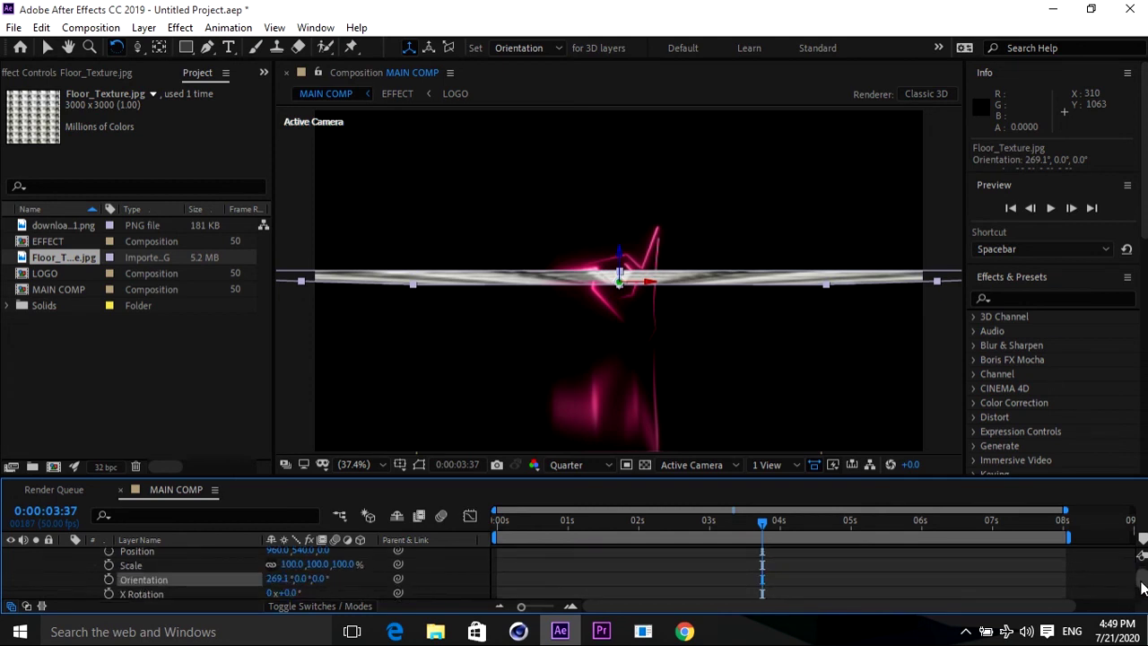
click(280, 579)
text(270)
key(Return)
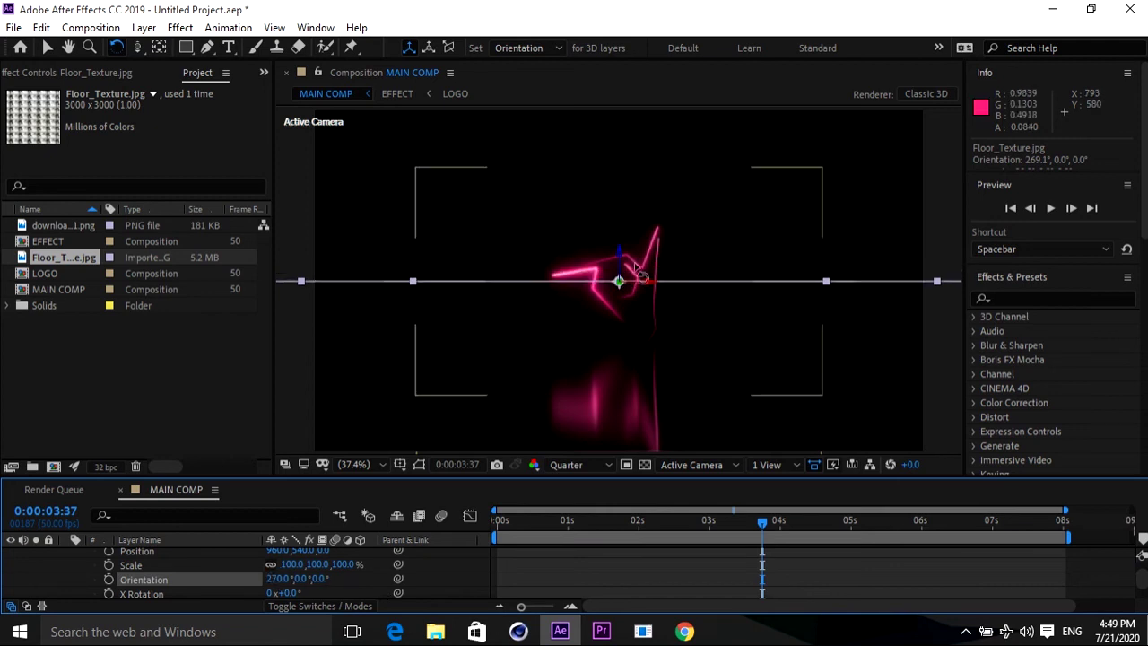
- Lower the floor to Y position 820.7 beneath the pink logo
click(47, 48)
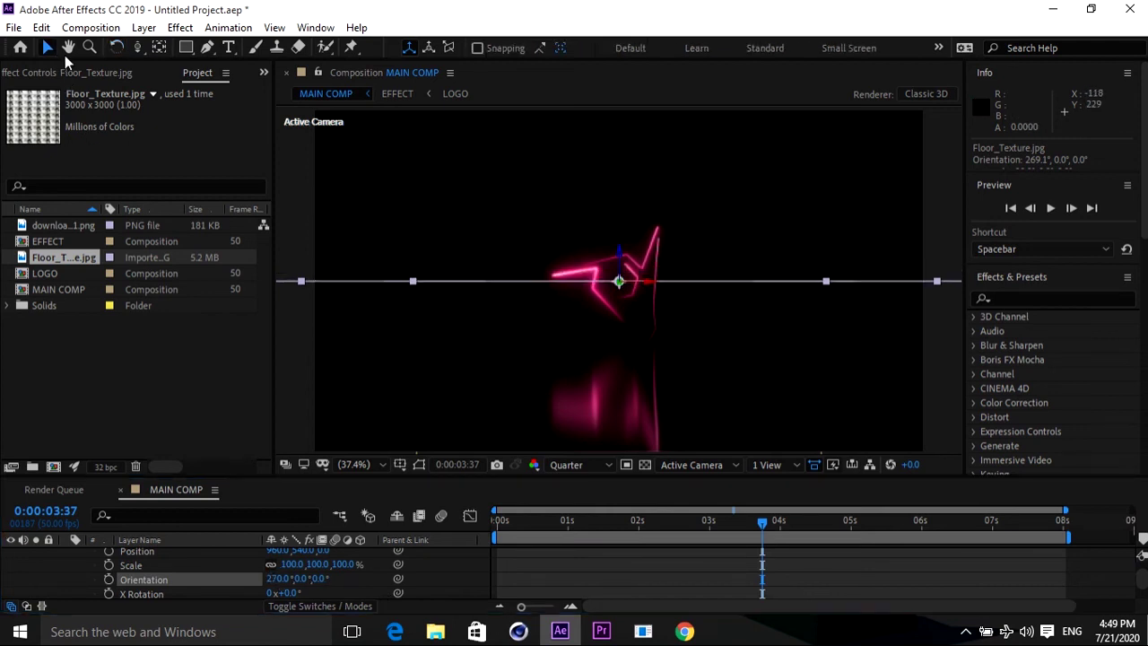
click(620, 274)
mouse_move(621, 274)
mouse_down()
mouse_move(624, 348)
mouse_move(619, 338)
mouse_up()
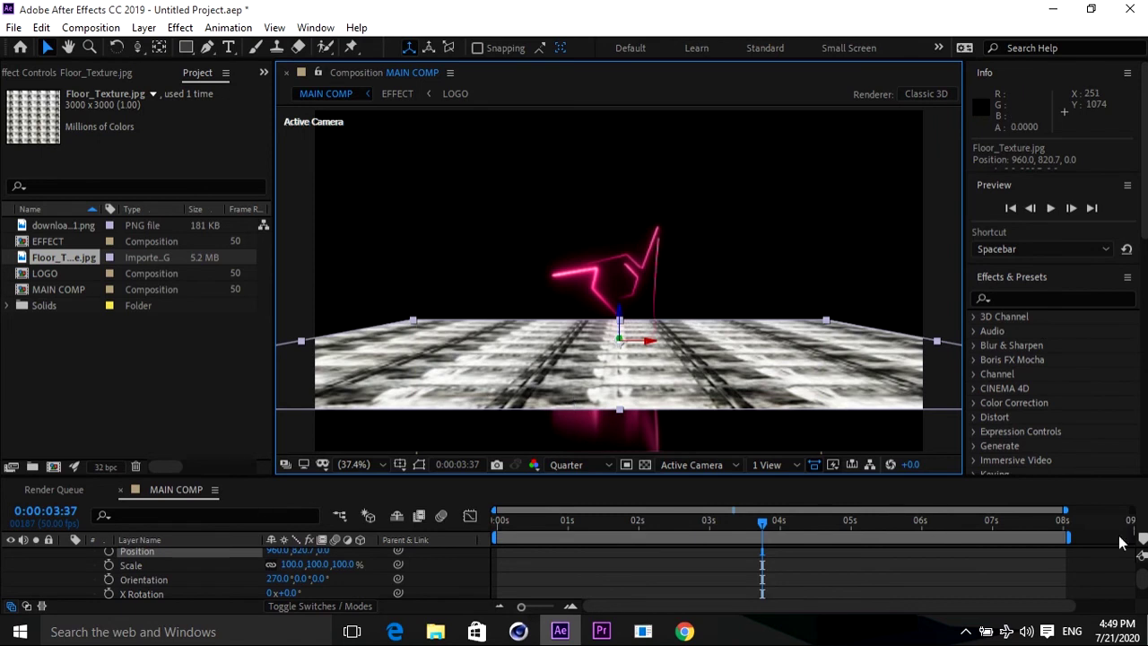
scroll(1142, 558, up, 5)
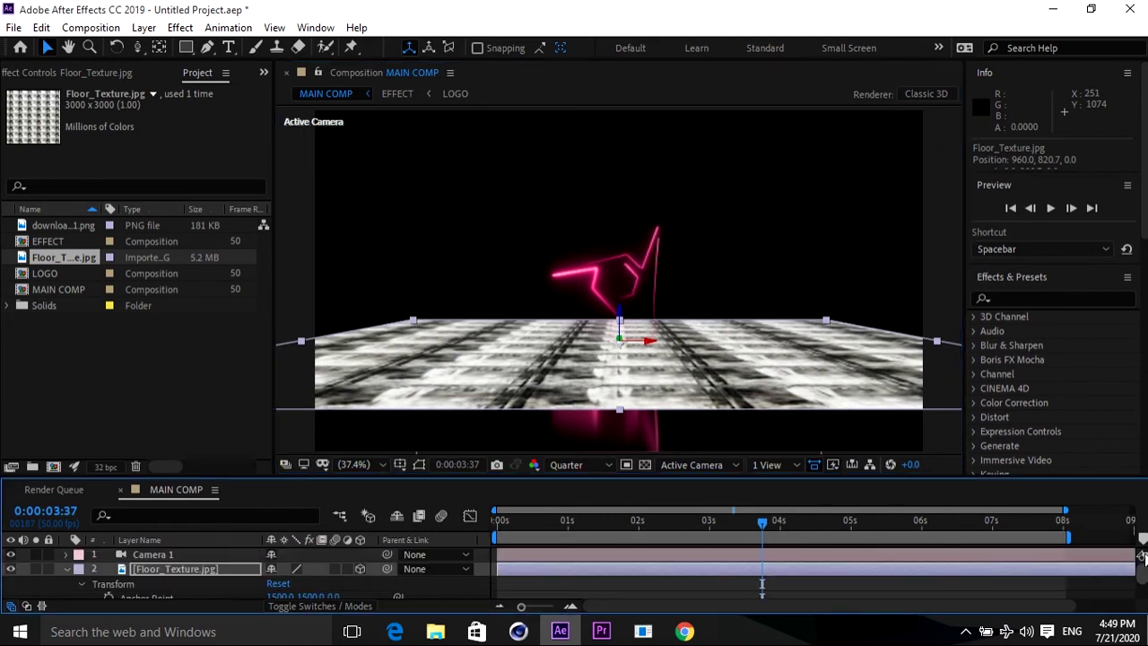
click(66, 569)
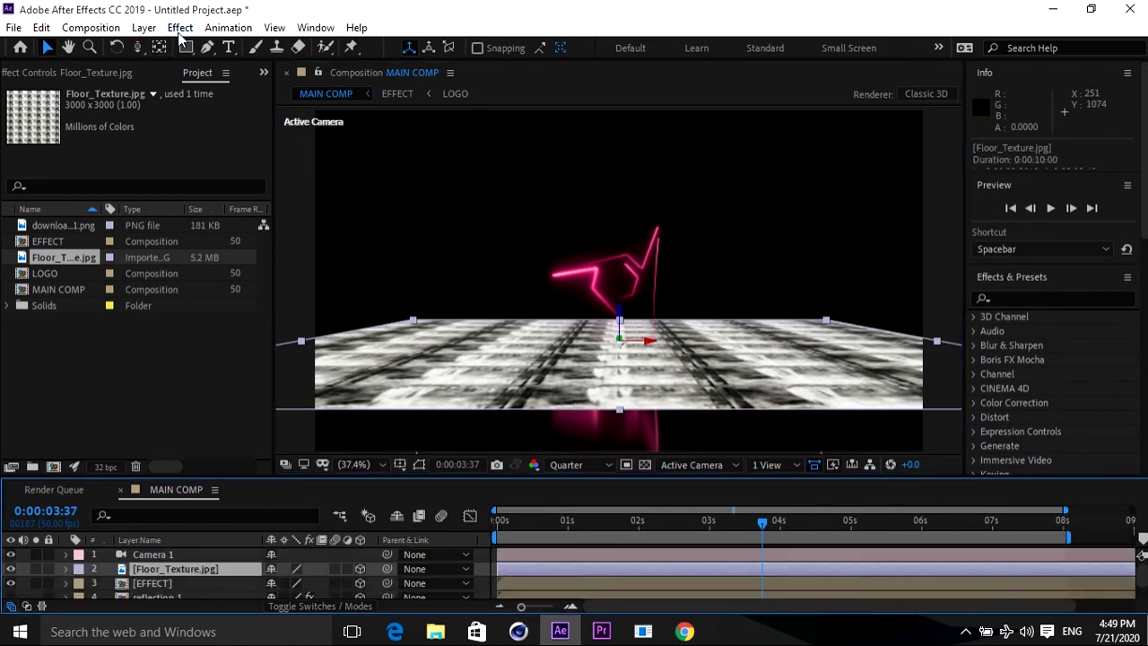
- Add Brightness & Contrast to the floor with Brightness 57 and Contrast 100, then open its layer menu
click(180, 28)
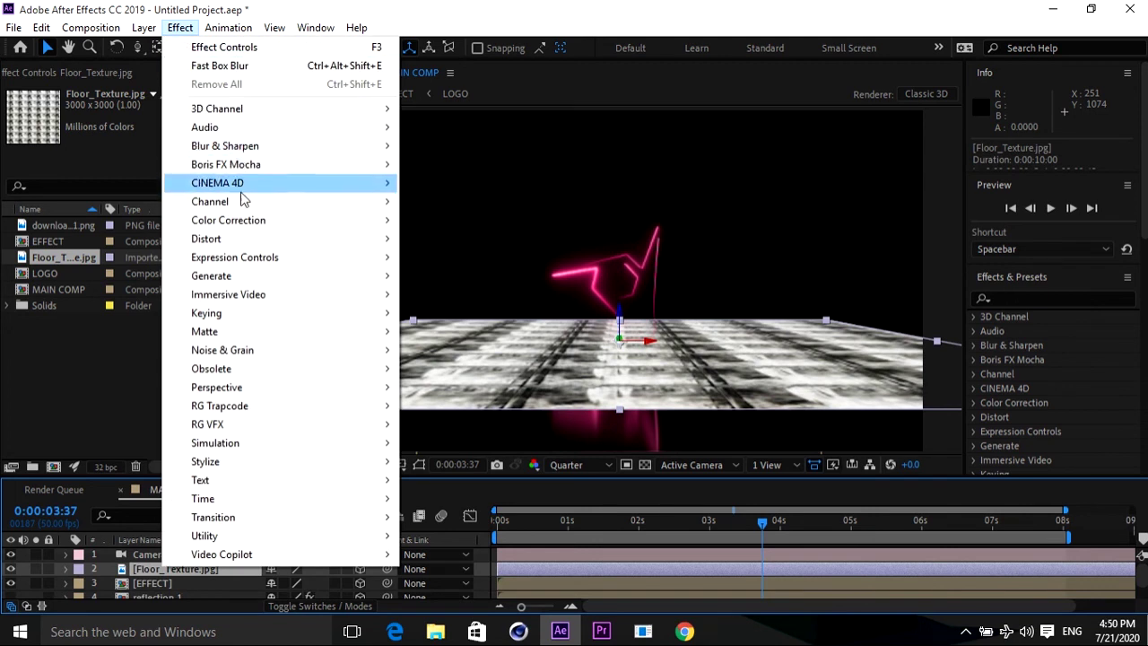
mouse_move(243, 220)
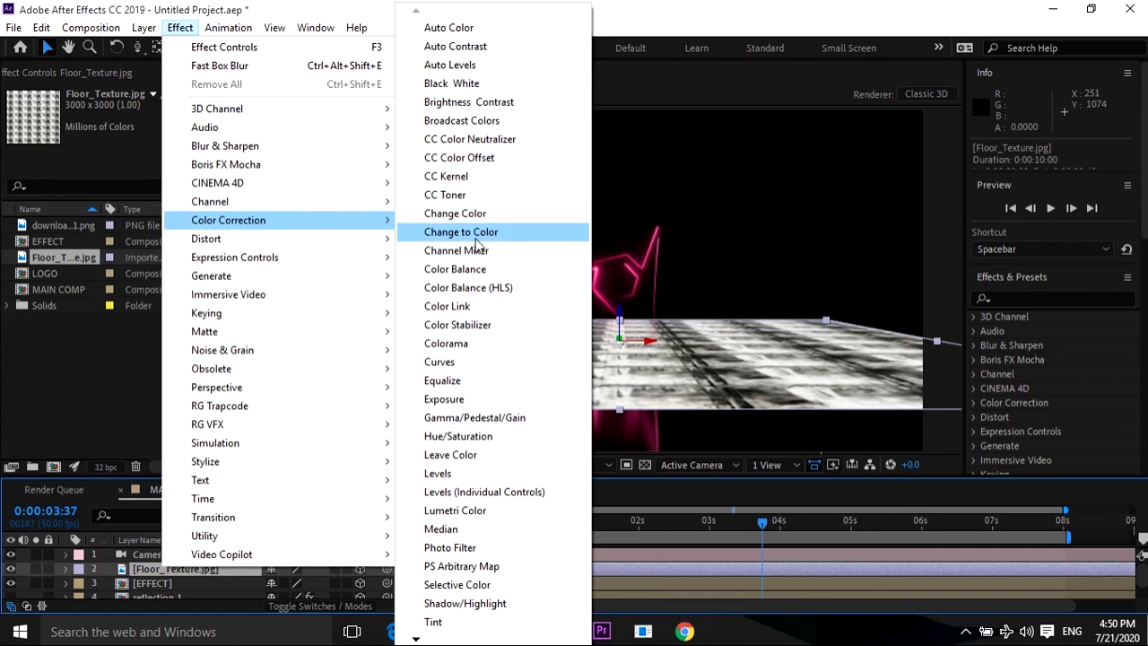
click(489, 102)
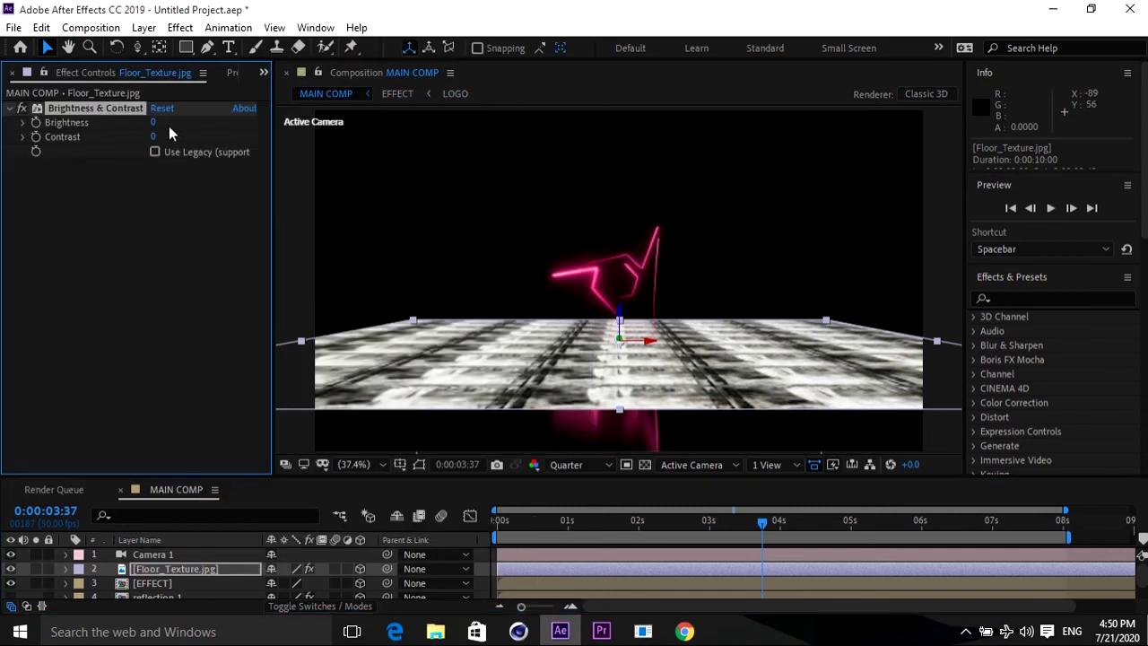
drag(153, 126, 205, 126)
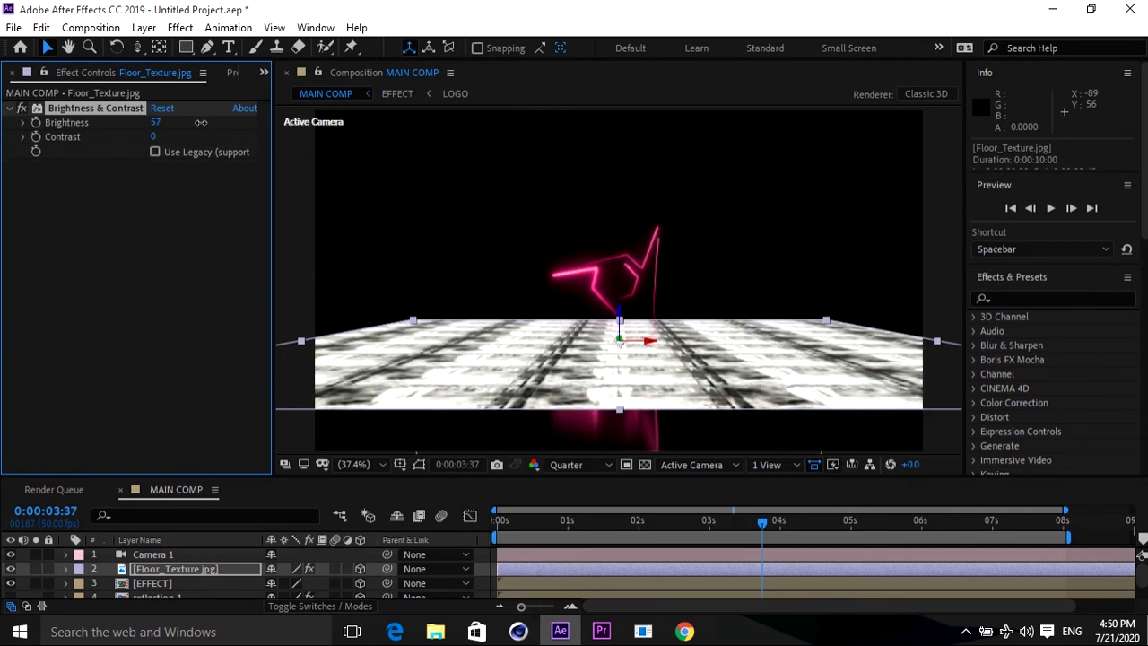
drag(159, 137, 279, 128)
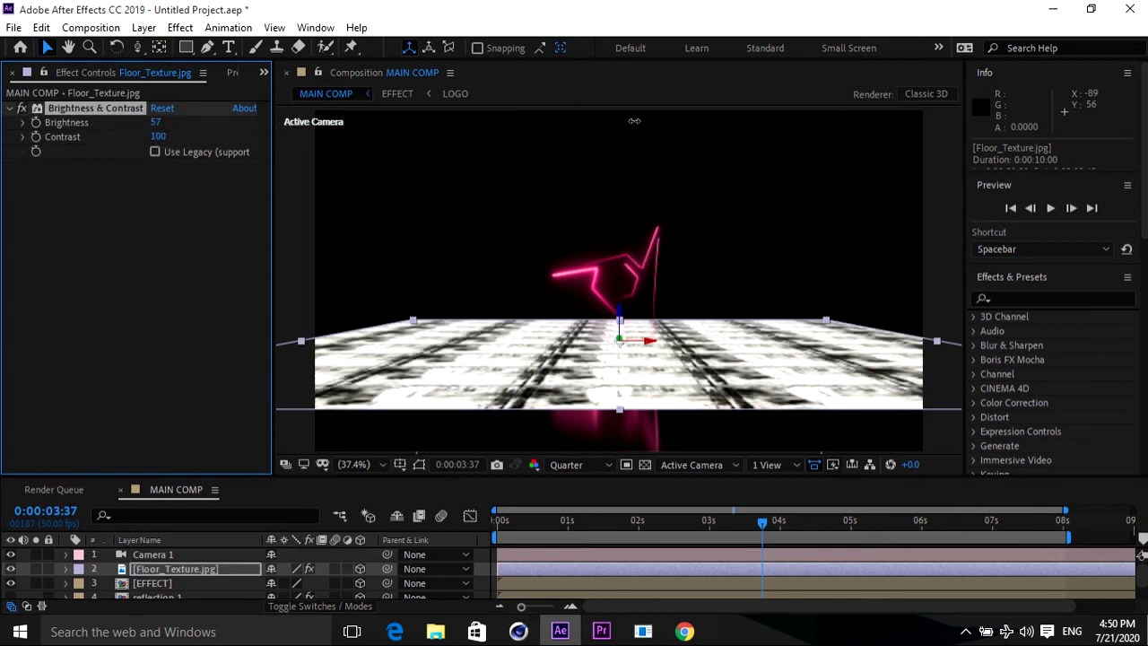
click(142, 569)
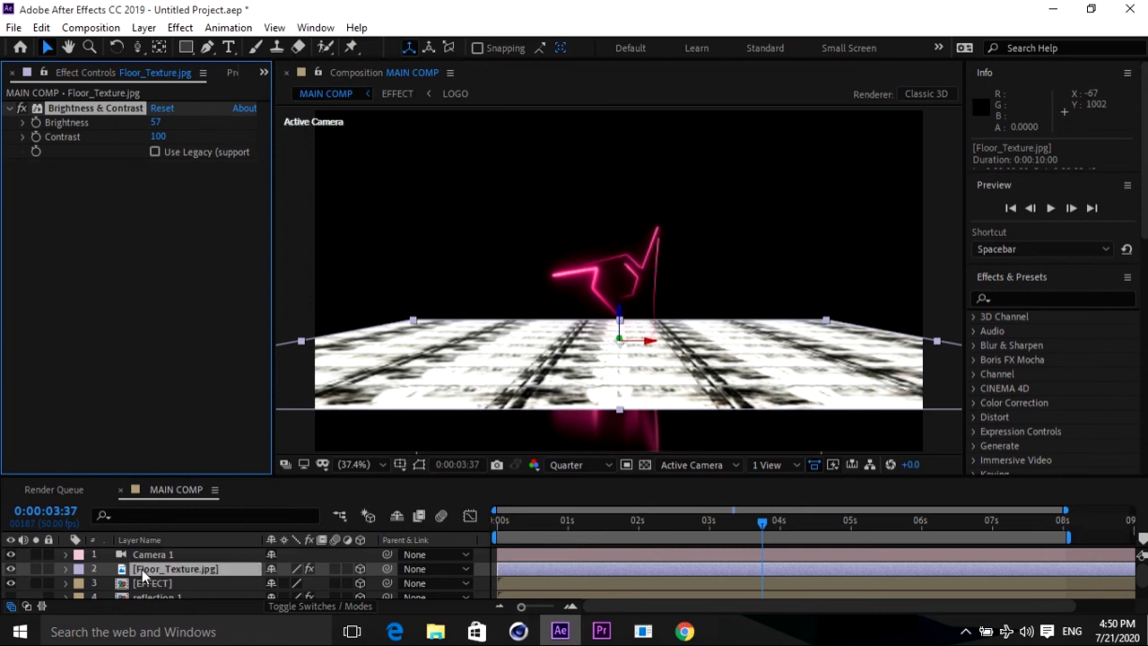
right_click(142, 569)
- Pre-compose the floor into Floor_Texture.jpg Comp 1 and open the nested comp
click(269, 493)
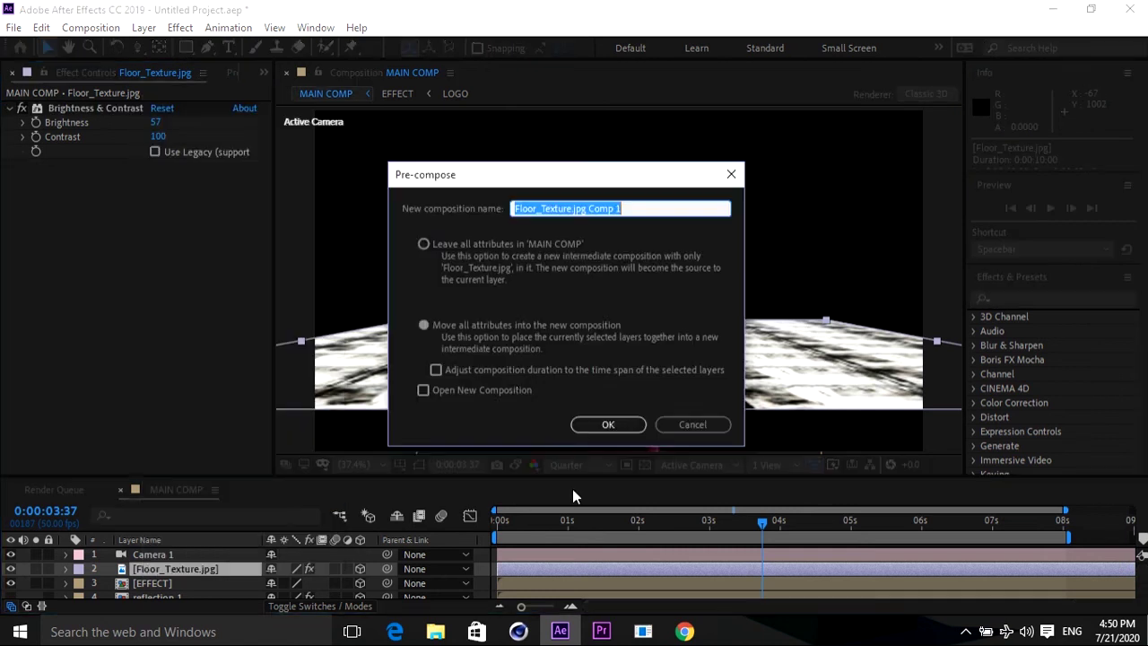
click(608, 424)
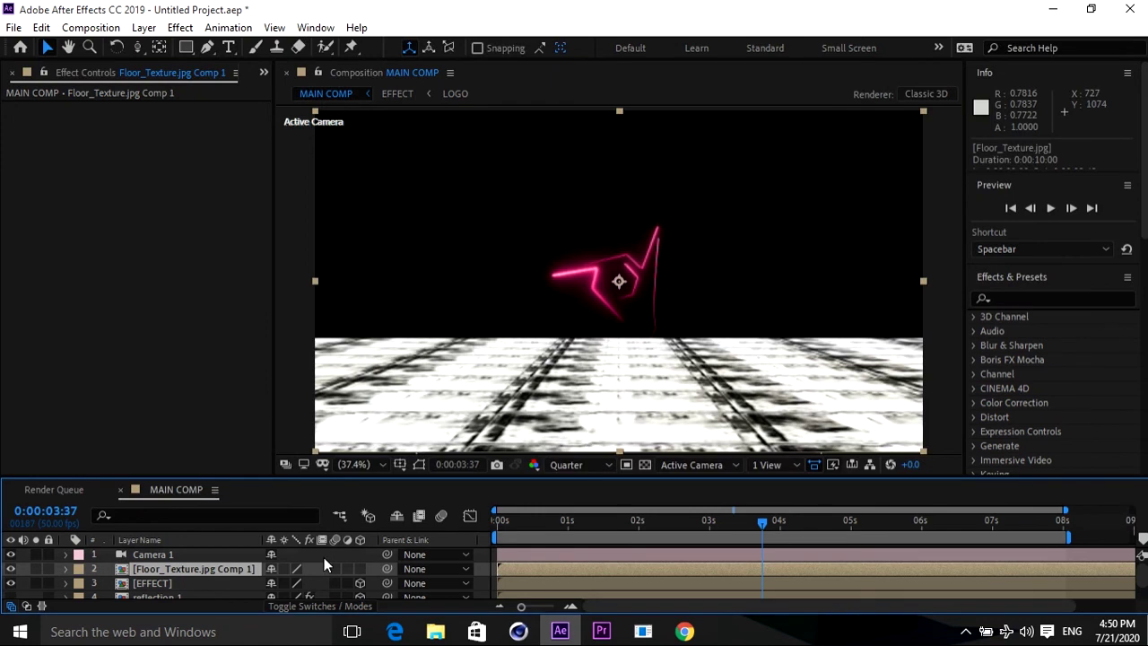
click(285, 569)
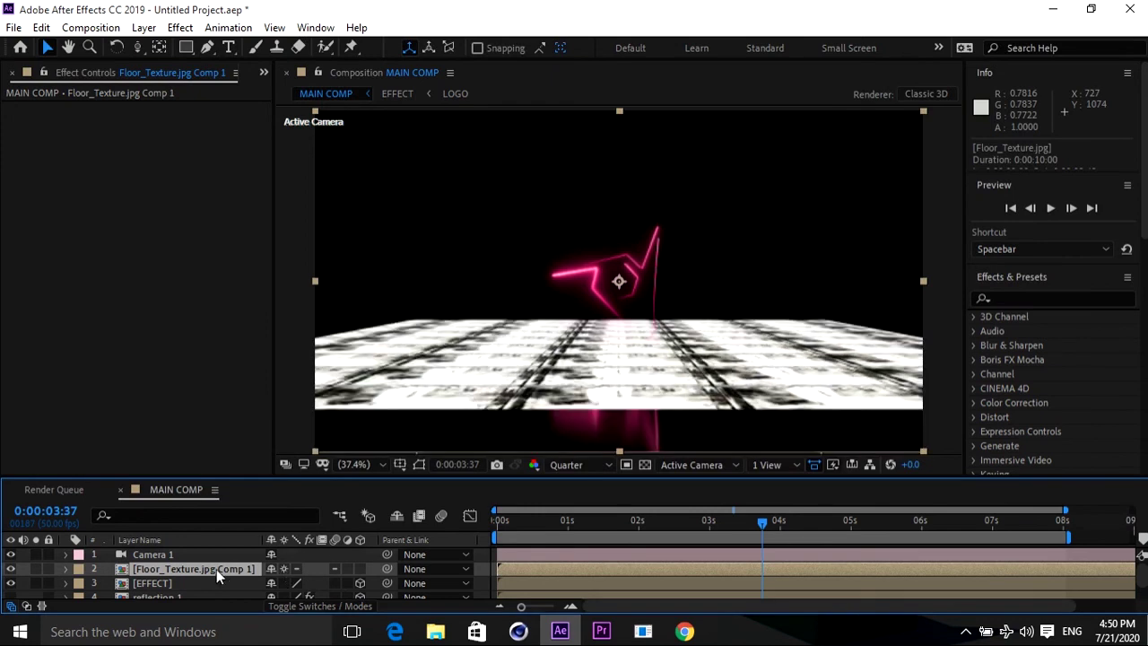
double_click(193, 569)
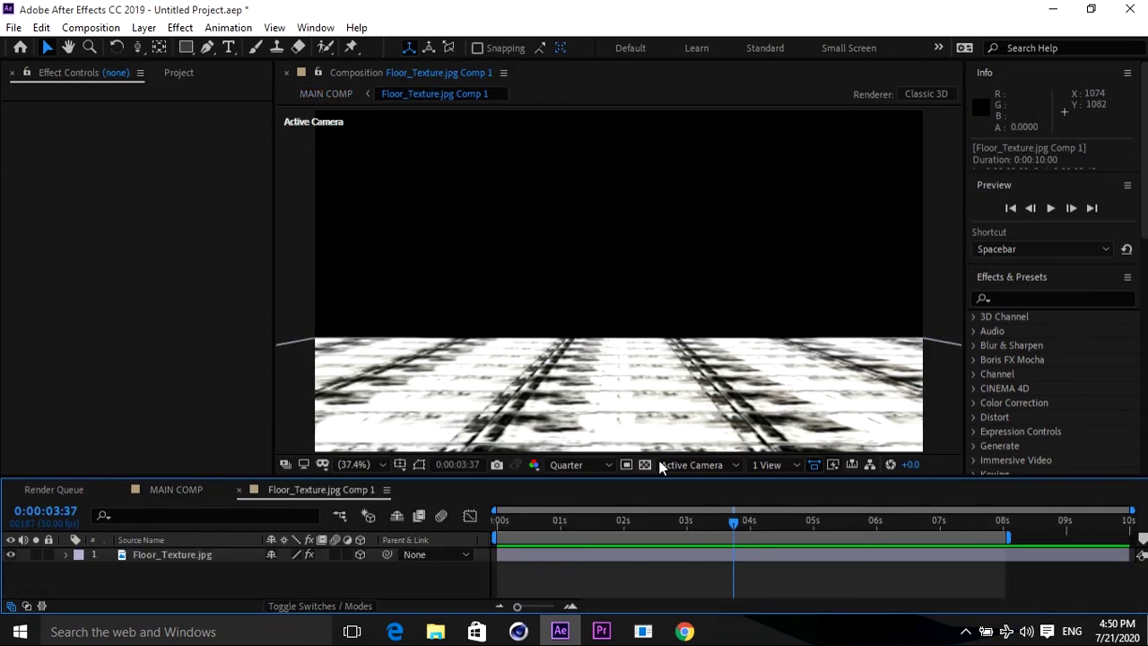
- In a zoomed-out Top view, duplicate the floor tile twice and place copies on either side
click(668, 465)
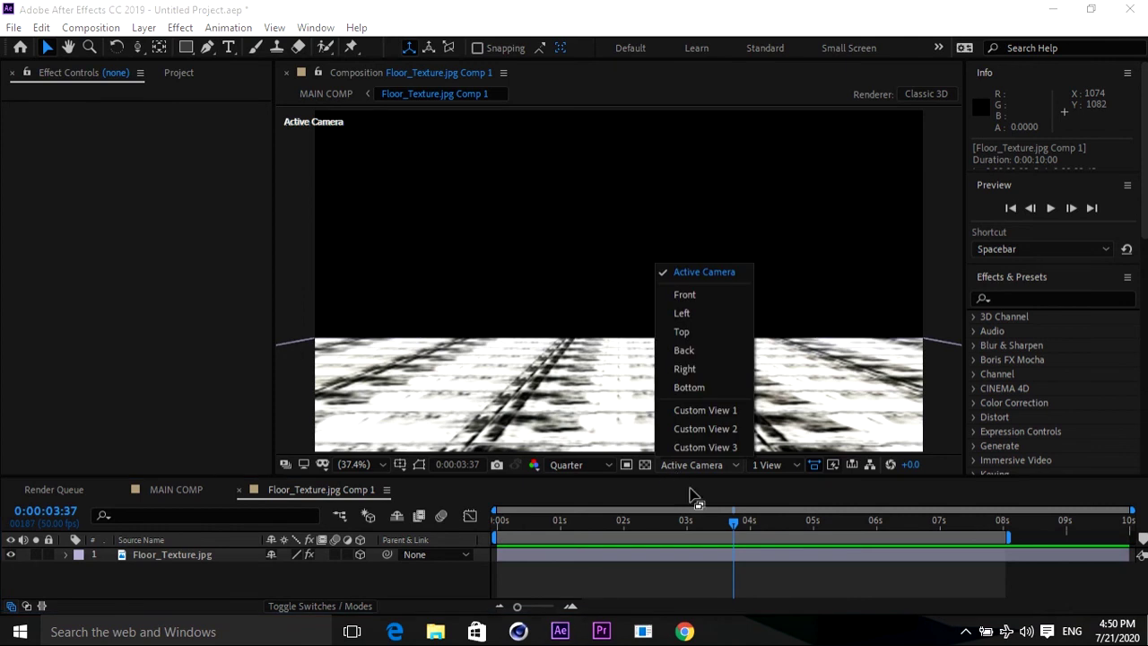
click(692, 331)
click(360, 464)
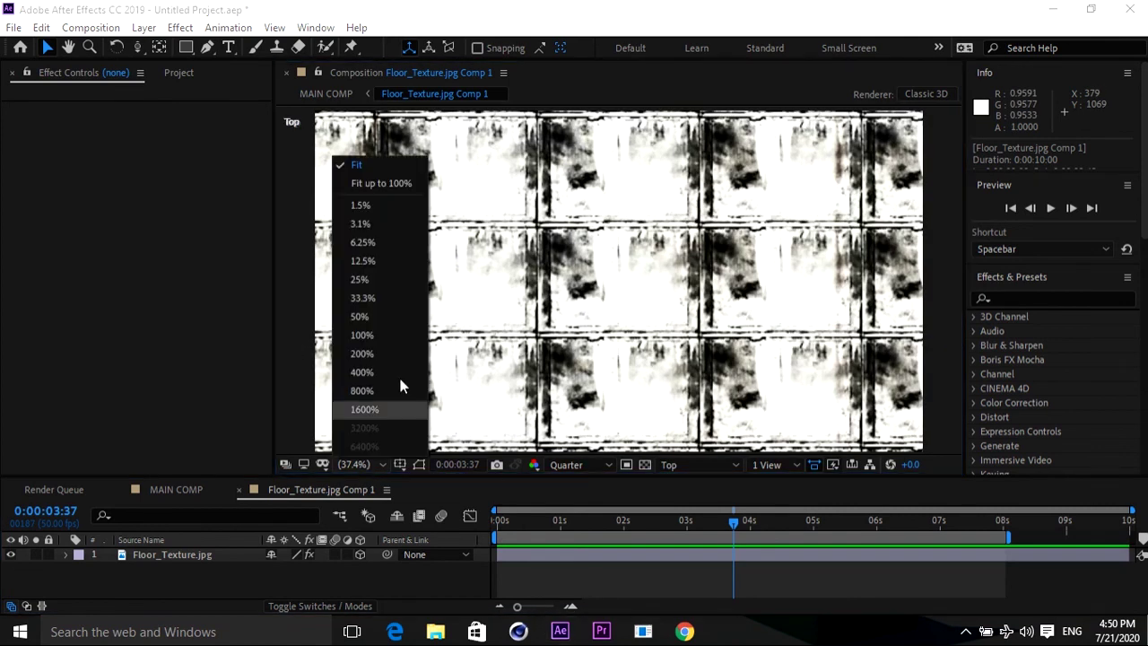
click(363, 225)
click(184, 556)
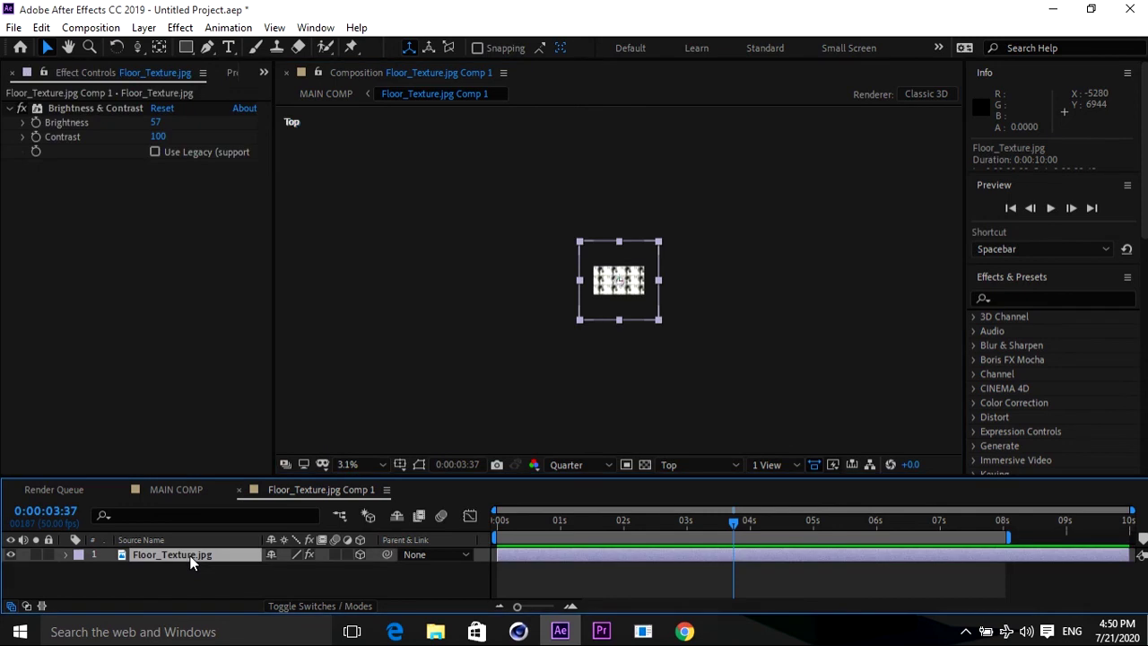
key(ctrl+d)
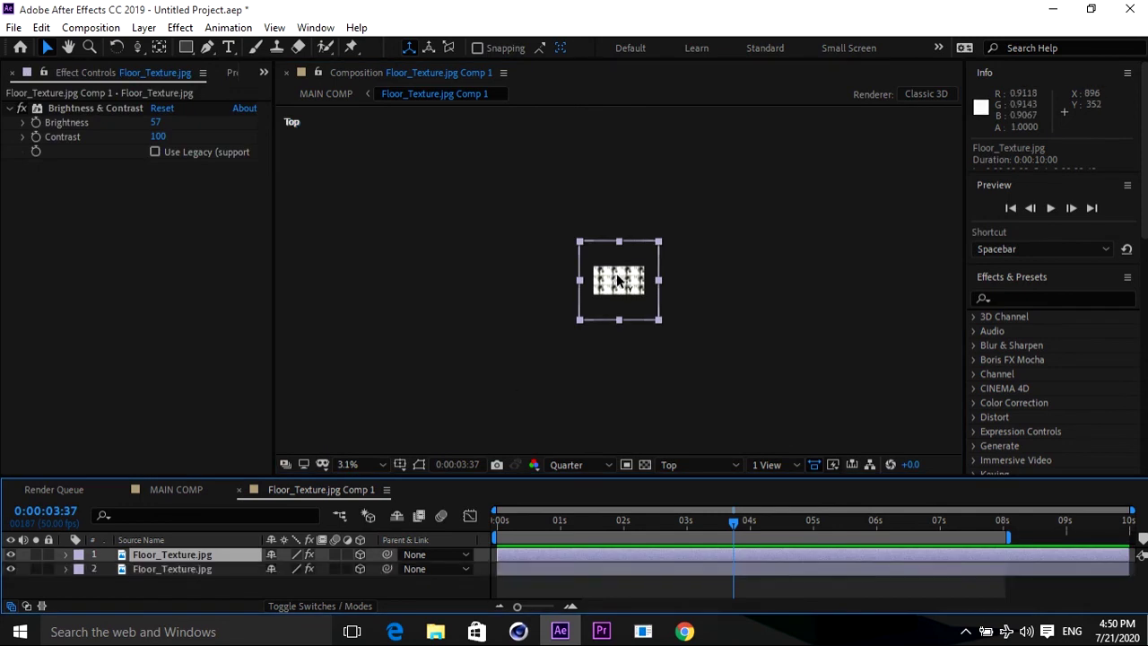
drag(617, 280, 619, 202)
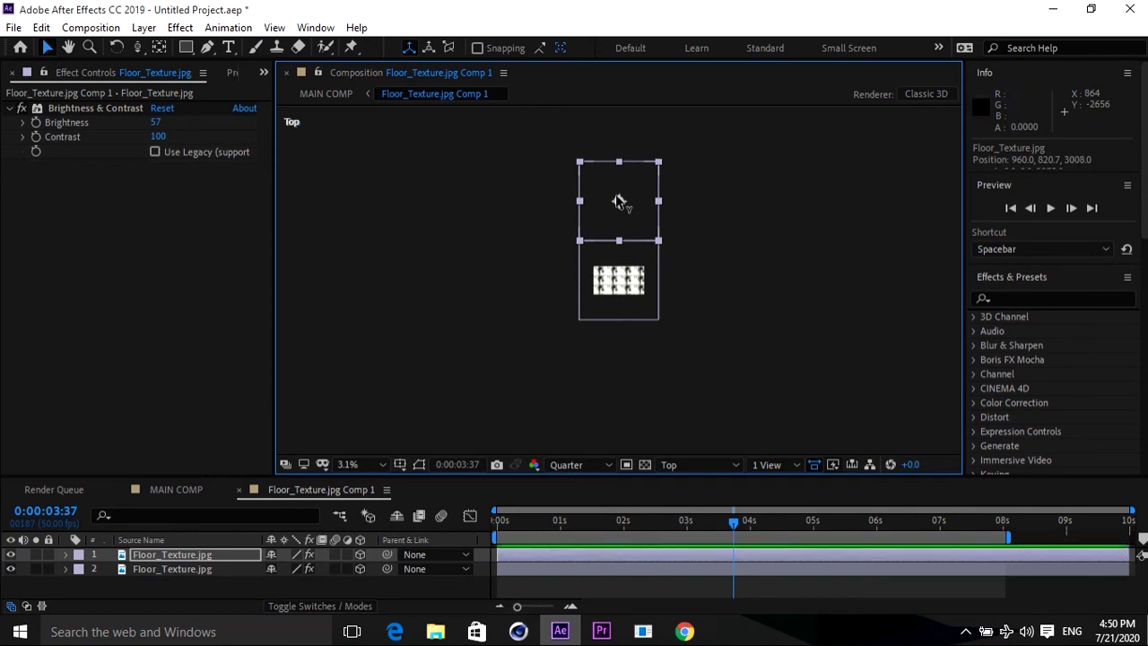
drag(619, 201, 619, 205)
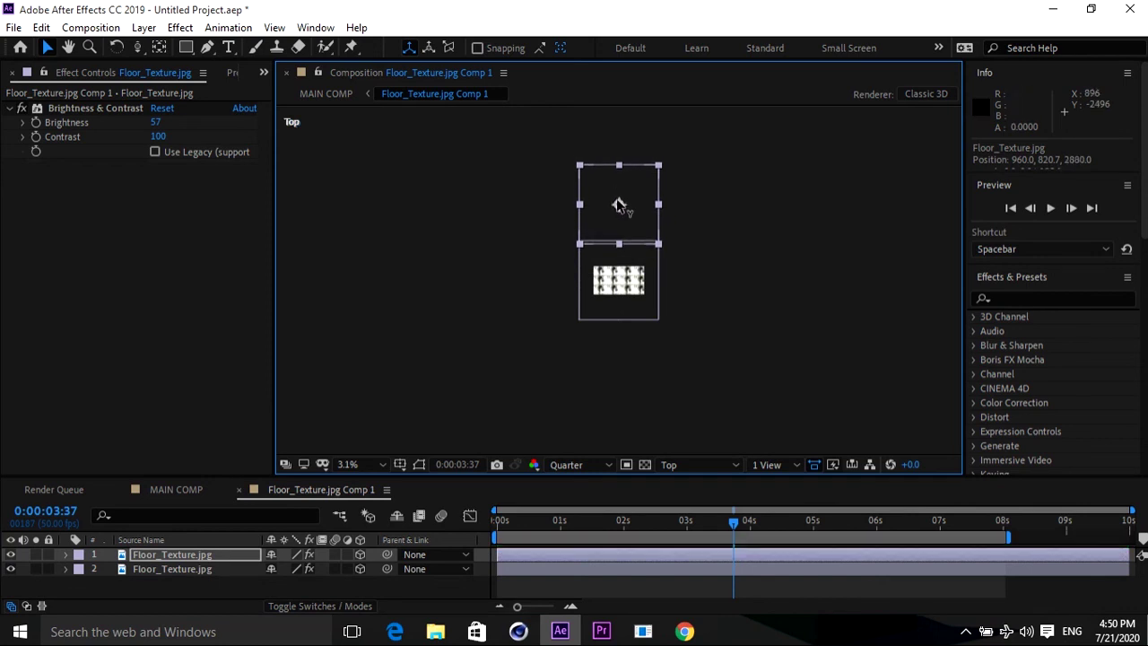
click(203, 571)
key(ctrl+d)
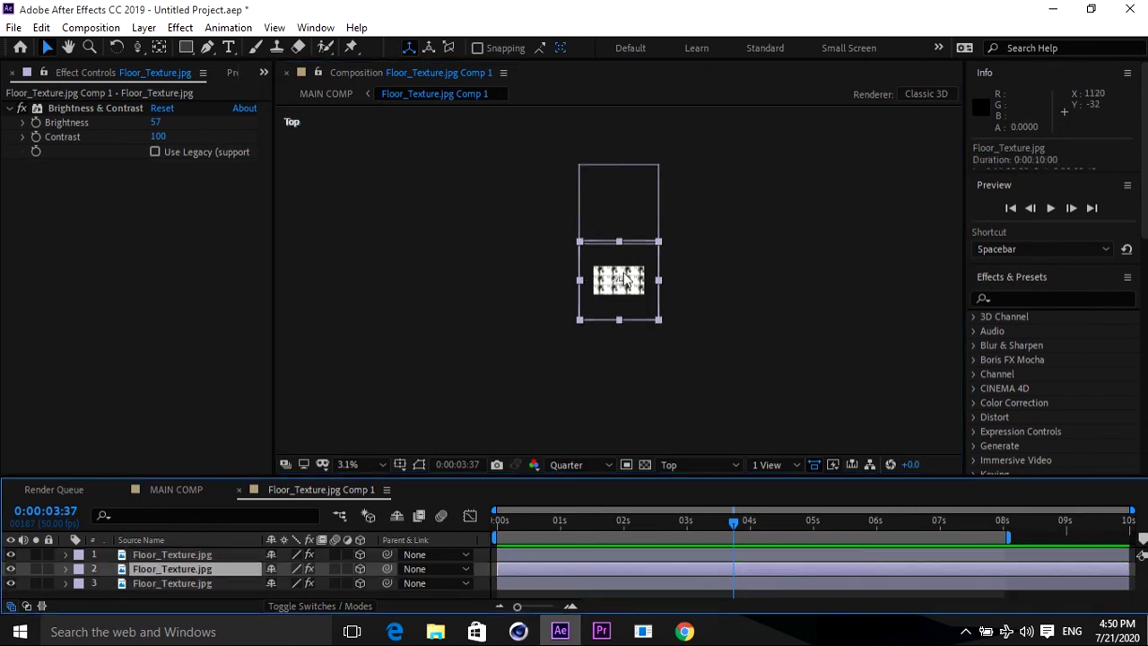
drag(627, 279, 619, 360)
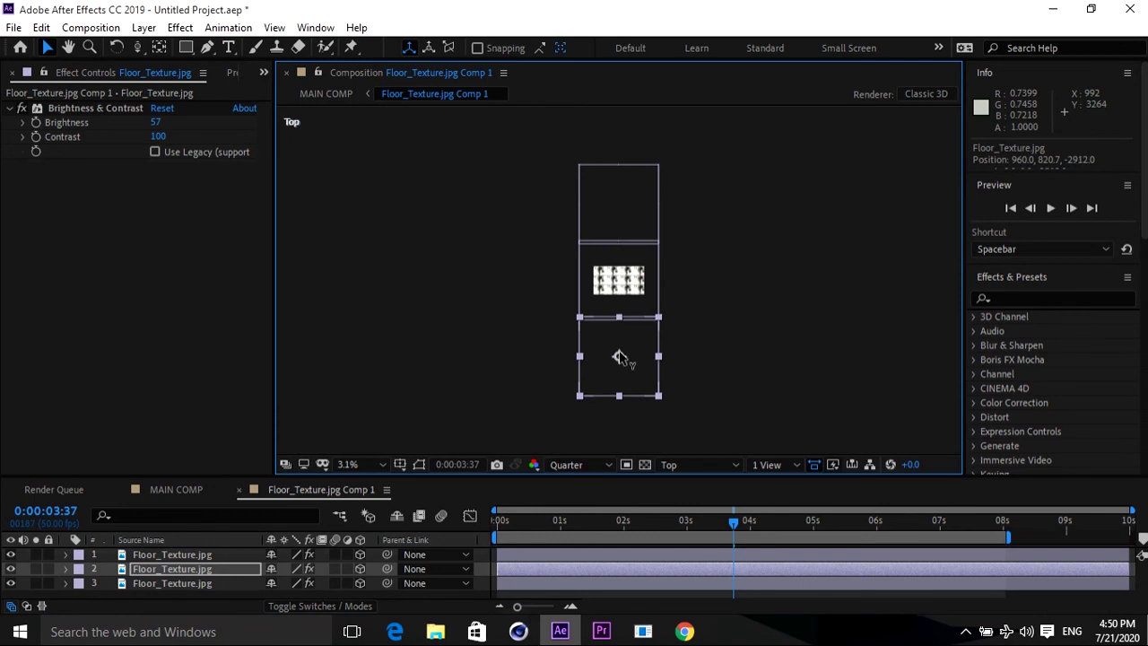
- Duplicate the three-tile column and place columns to the right and left, completing the grid
click(189, 554)
shift+click(190, 583)
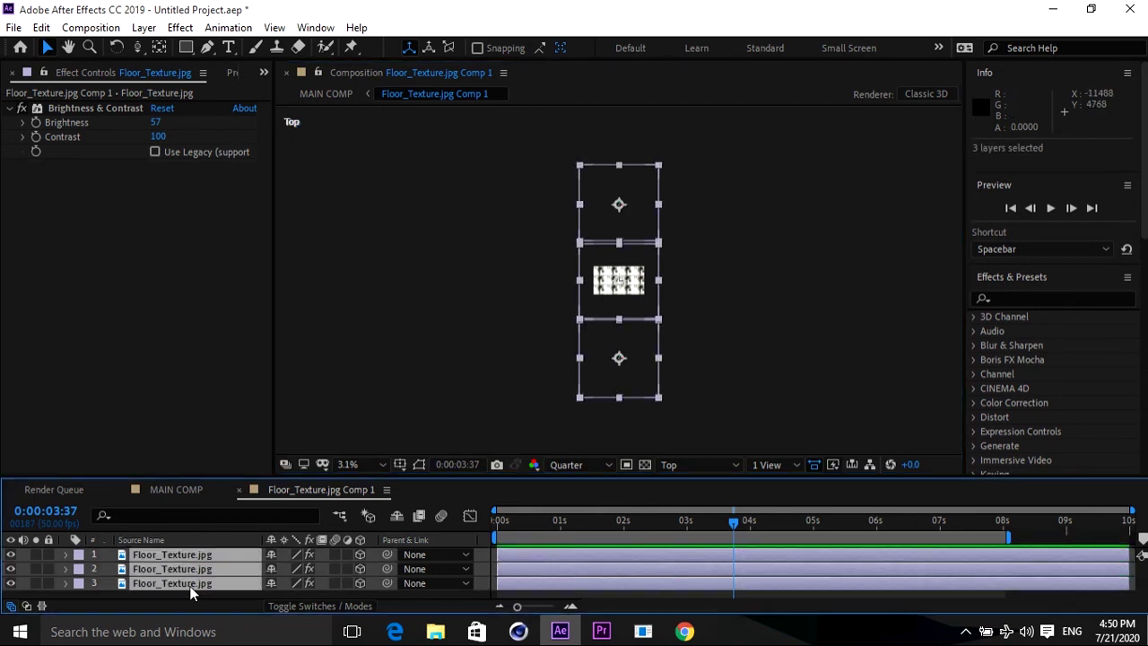
key(ctrl+d)
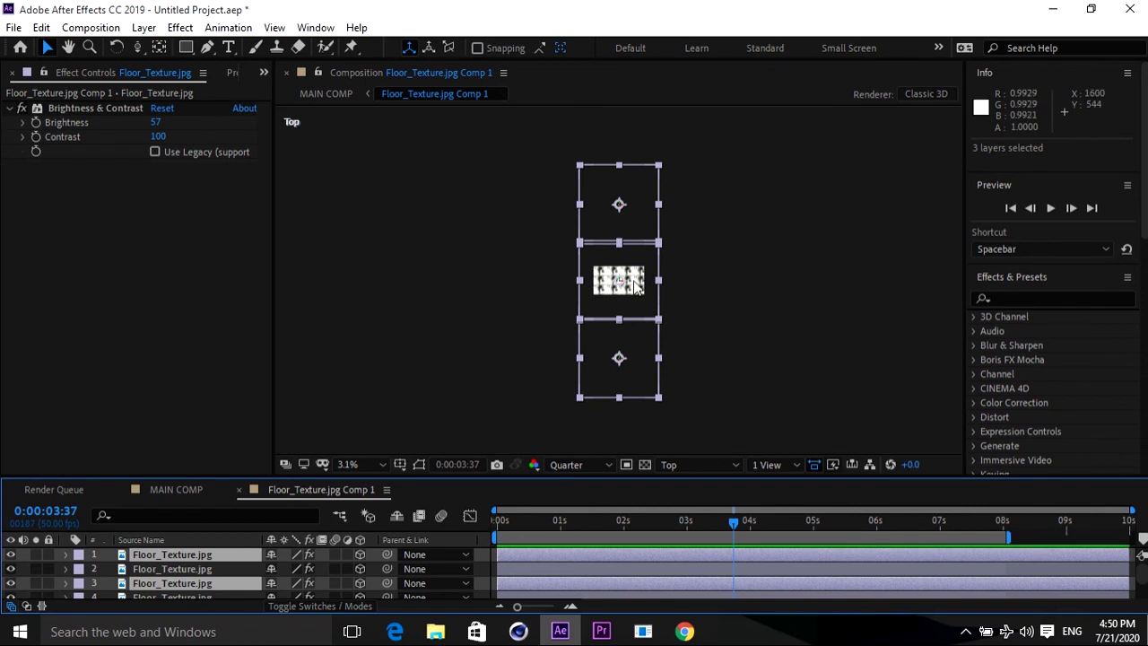
drag(633, 282, 706, 287)
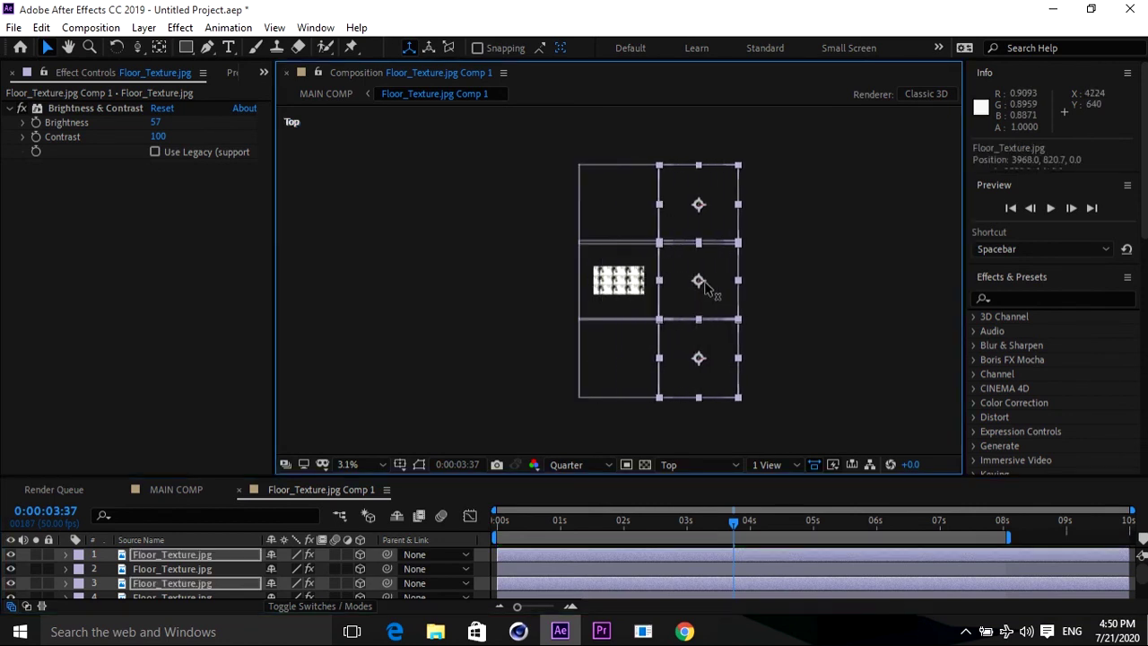
click(709, 289)
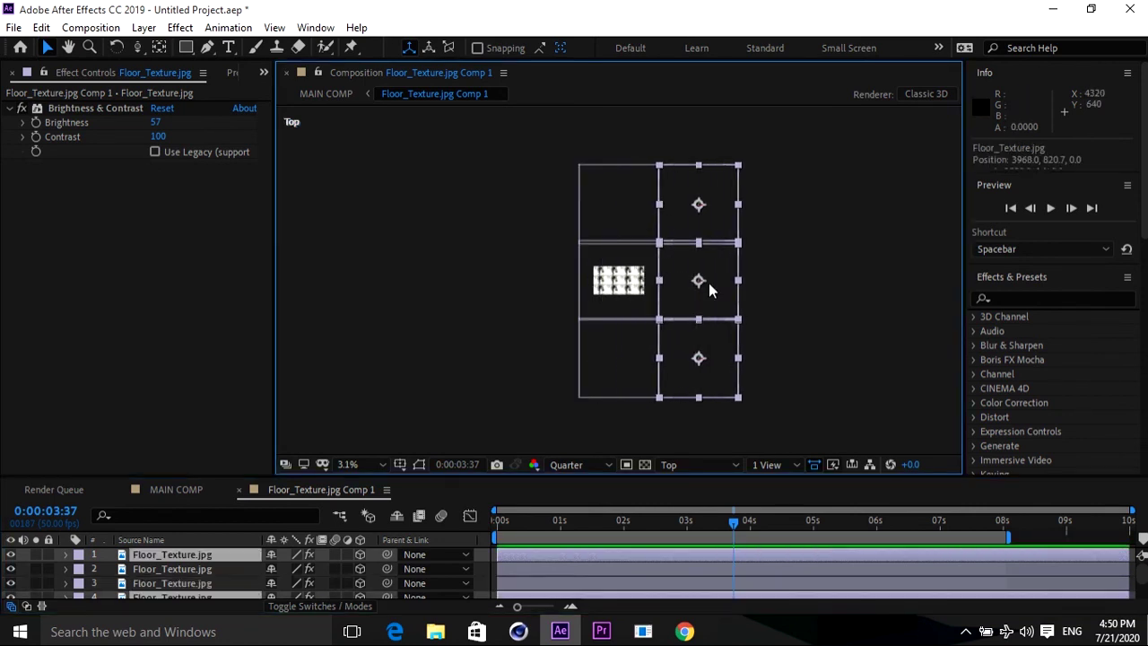
drag(706, 287, 543, 298)
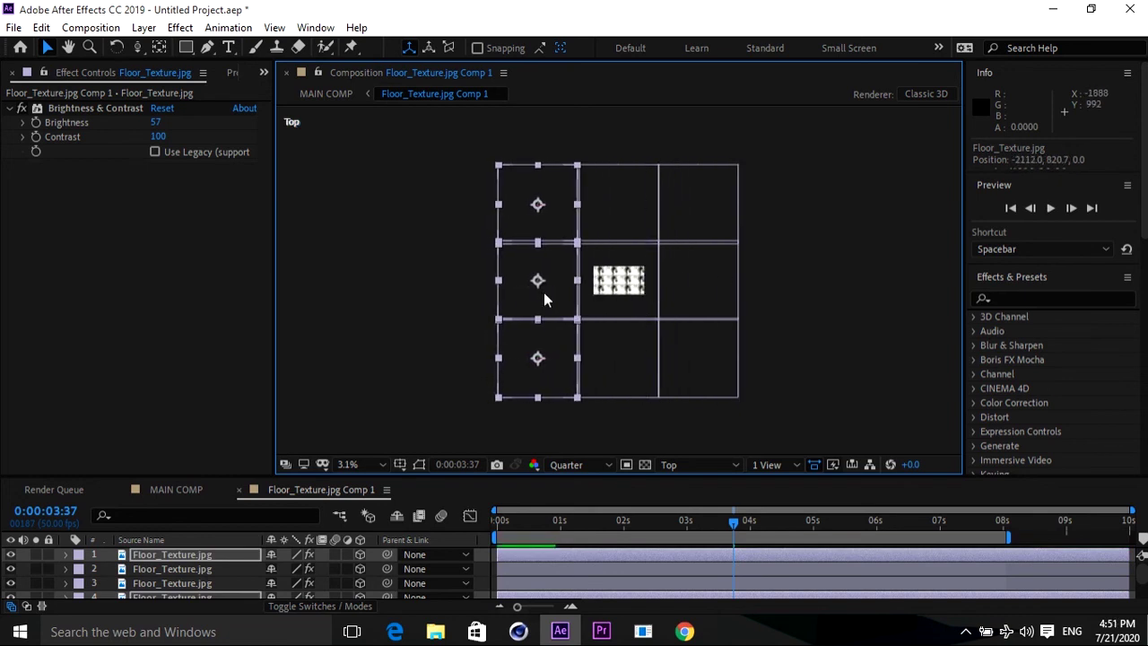
mouse_move(545, 299)
mouse_down()
mouse_move(707, 298)
mouse_move(543, 287)
mouse_up()
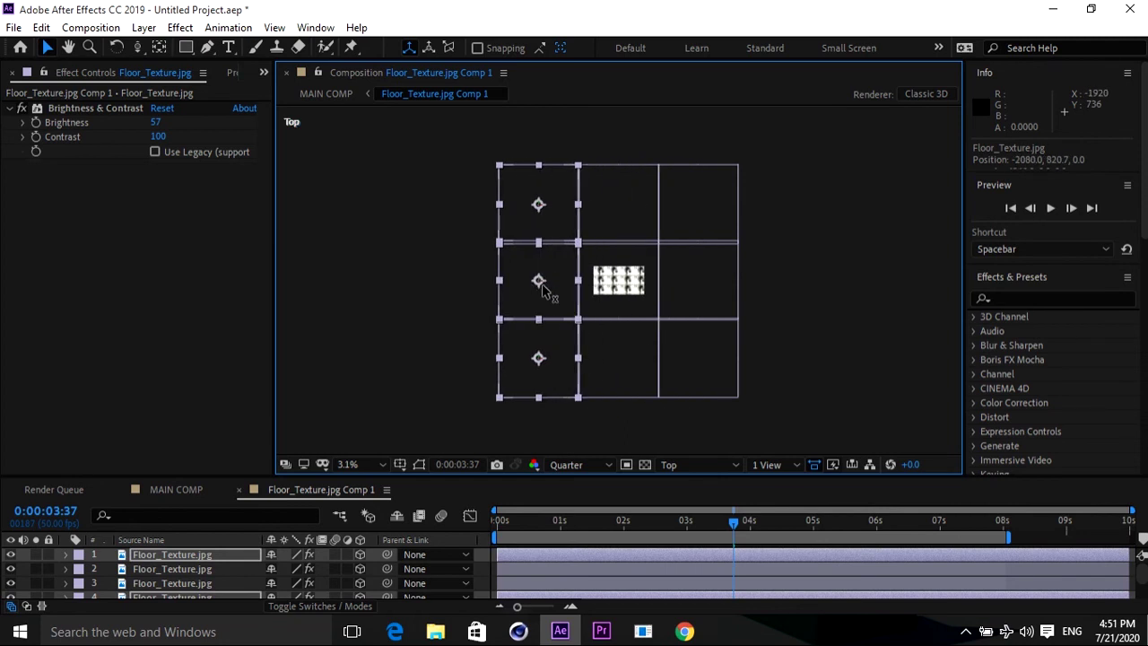
- Return the view to Active Camera, switch to MAIN COMP, and enlarge the timeline
click(708, 465)
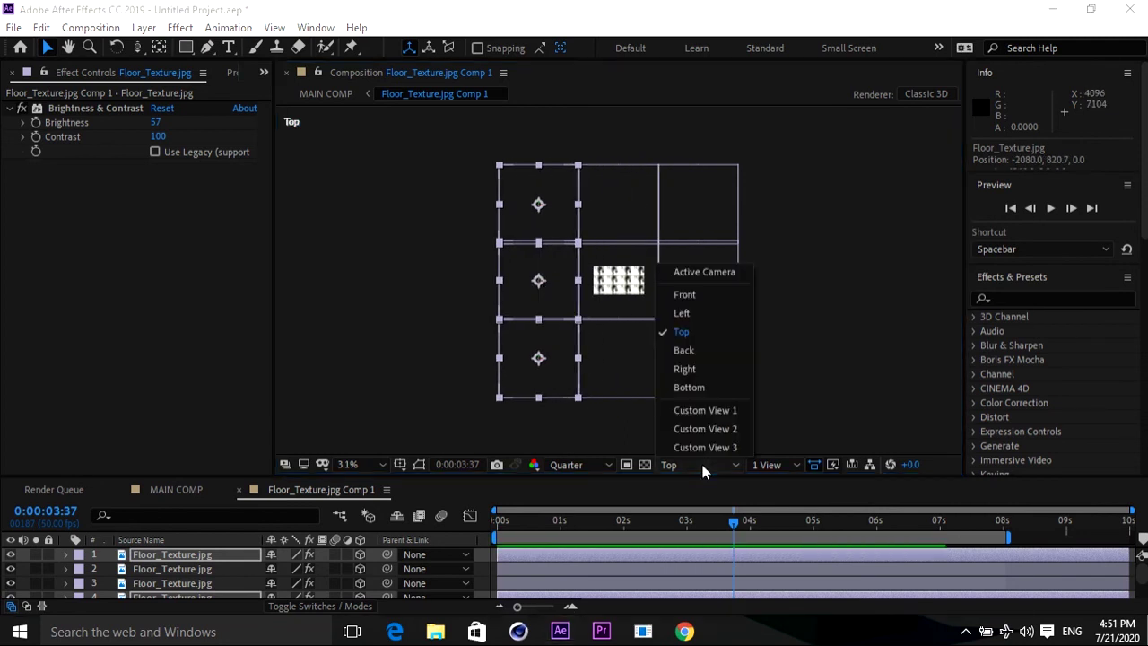
click(725, 271)
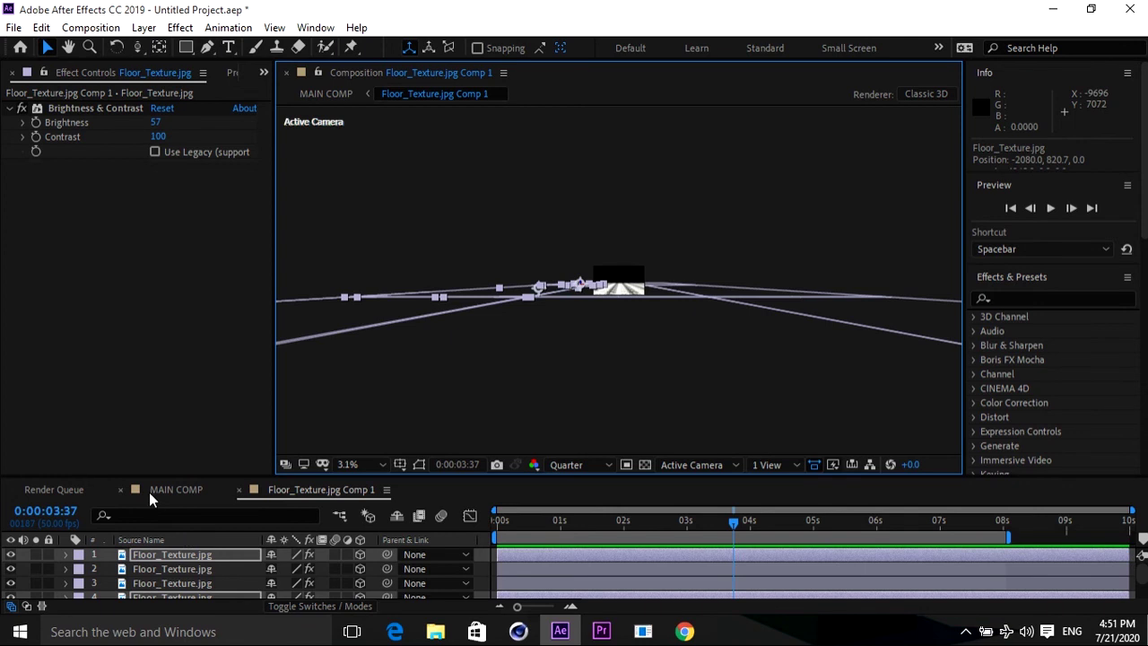
click(176, 489)
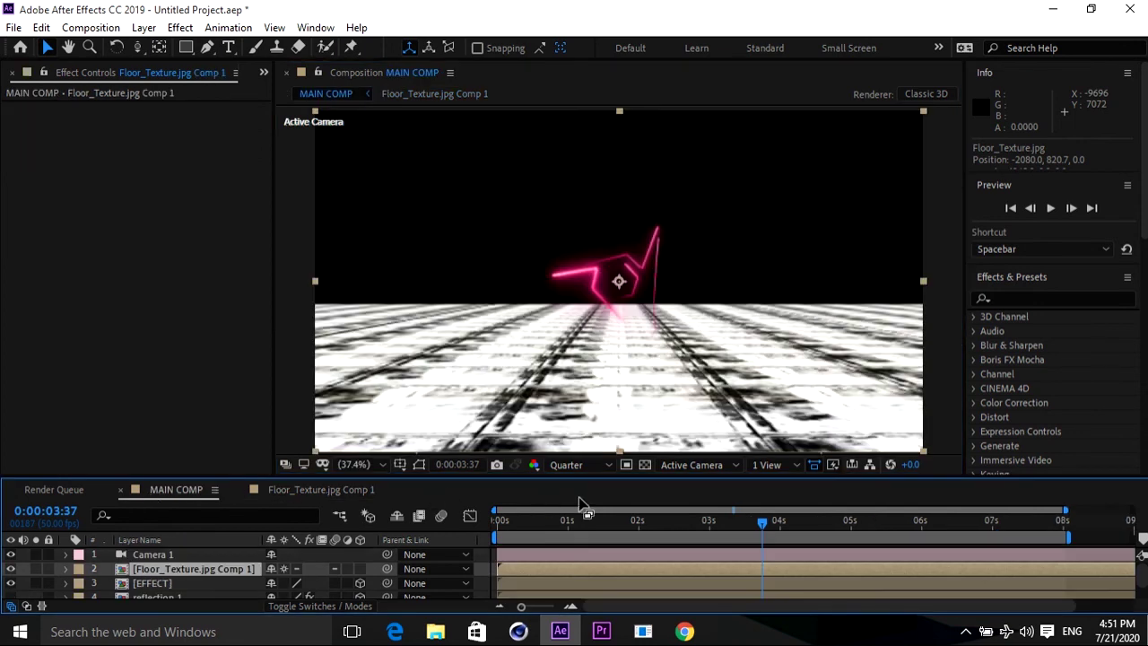
drag(530, 523, 676, 523)
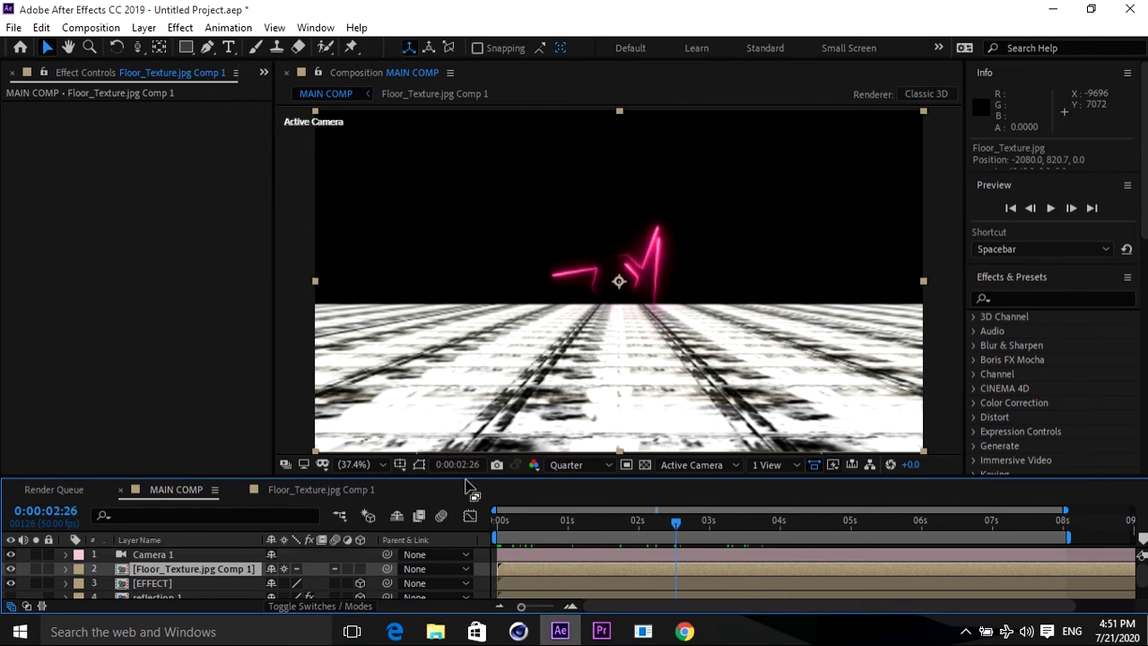
drag(466, 478, 466, 409)
- Add a new adjustment layer and move it below the EFFECT layer
click(143, 27)
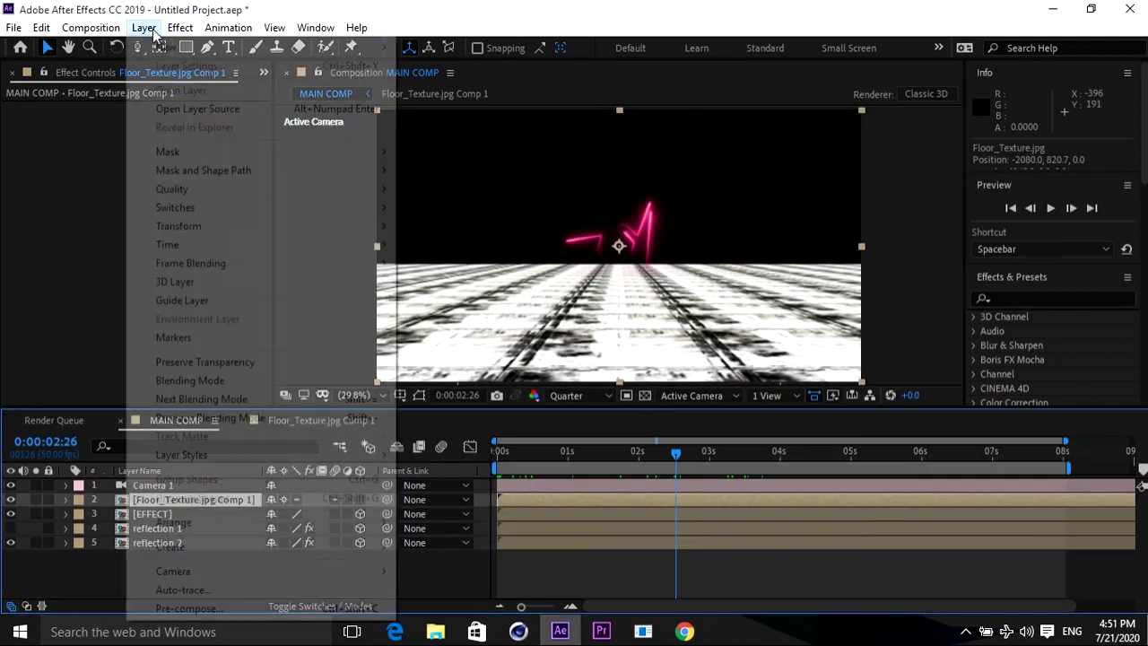
mouse_move(165, 50)
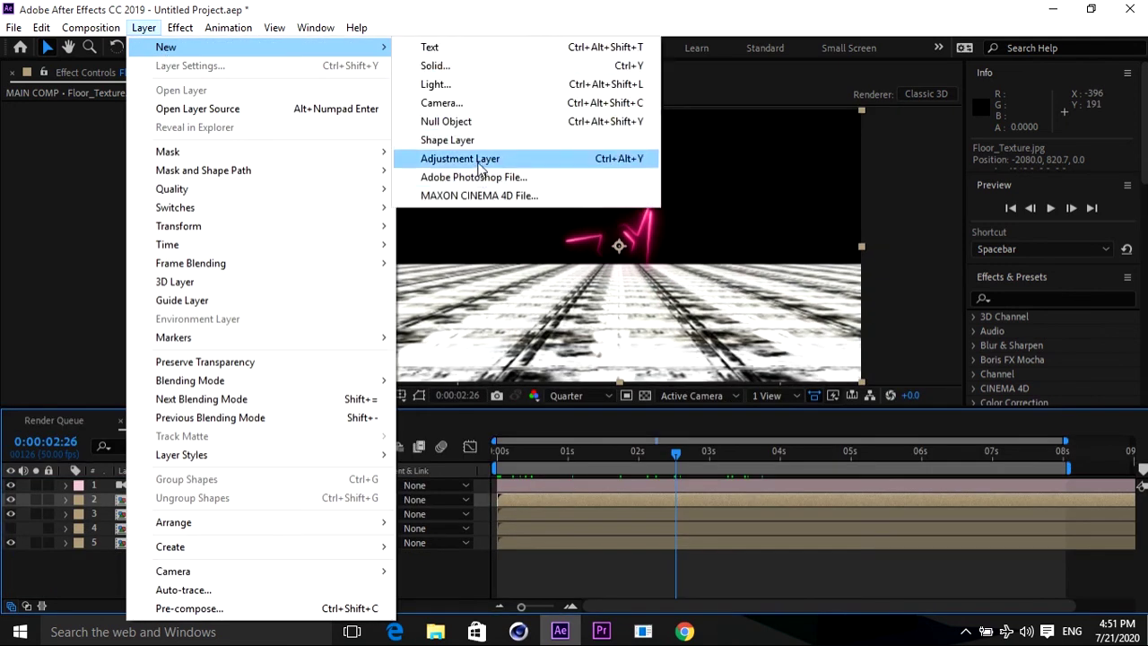
click(478, 160)
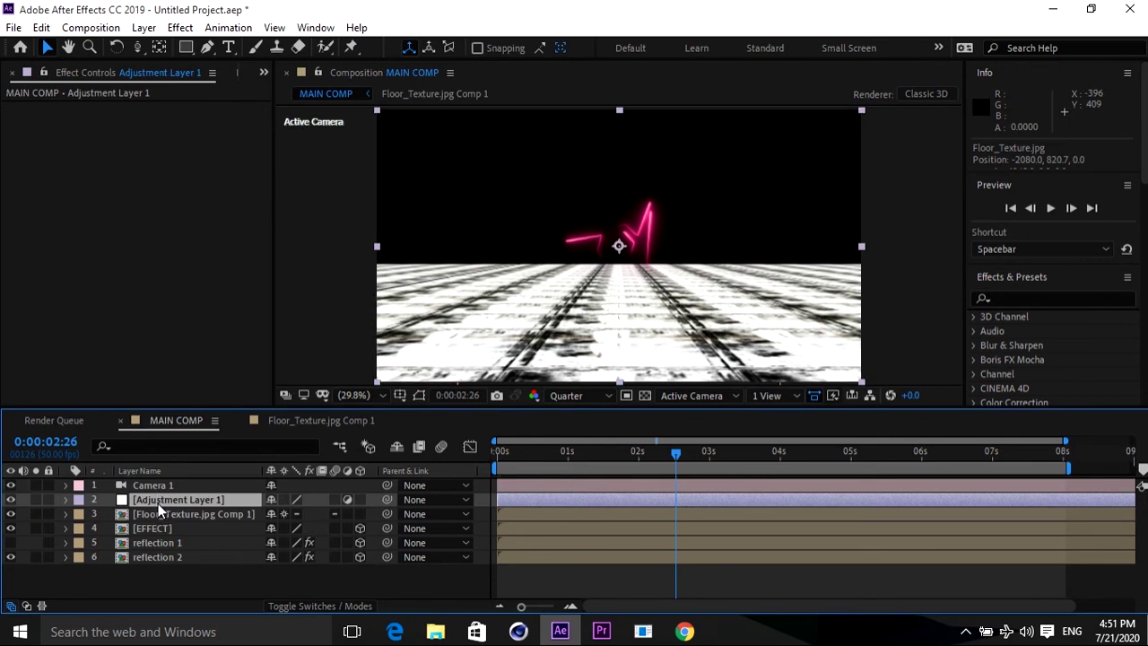
drag(158, 504, 159, 535)
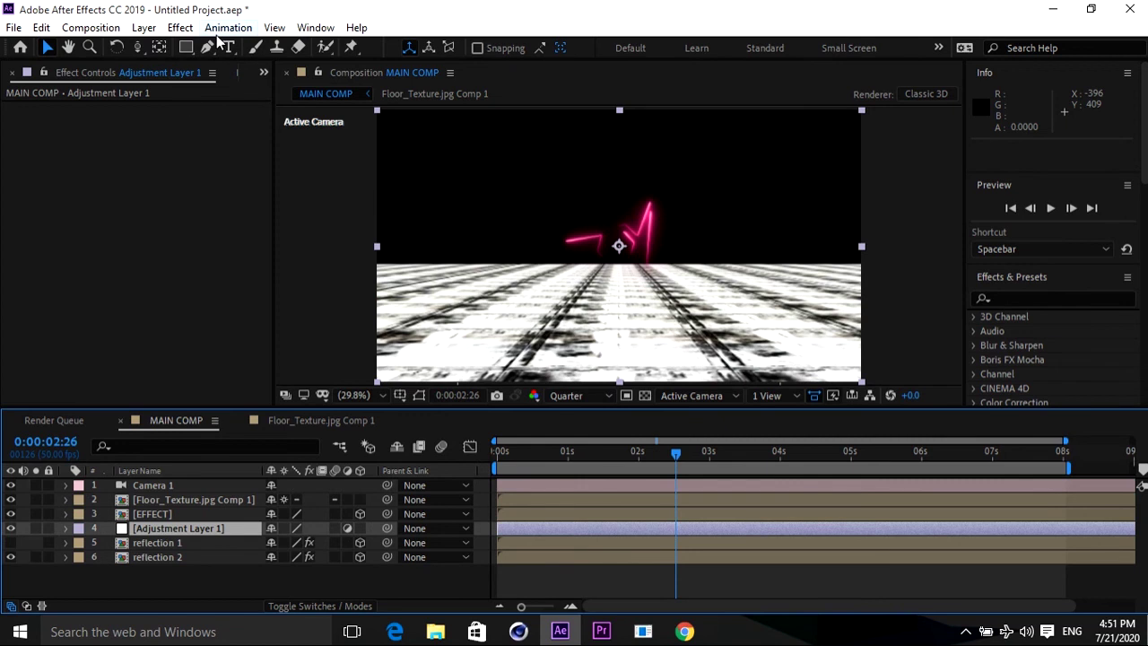
- Apply Compound Blur using the floor texture comp's effects and masks as the Blur Layer
click(178, 29)
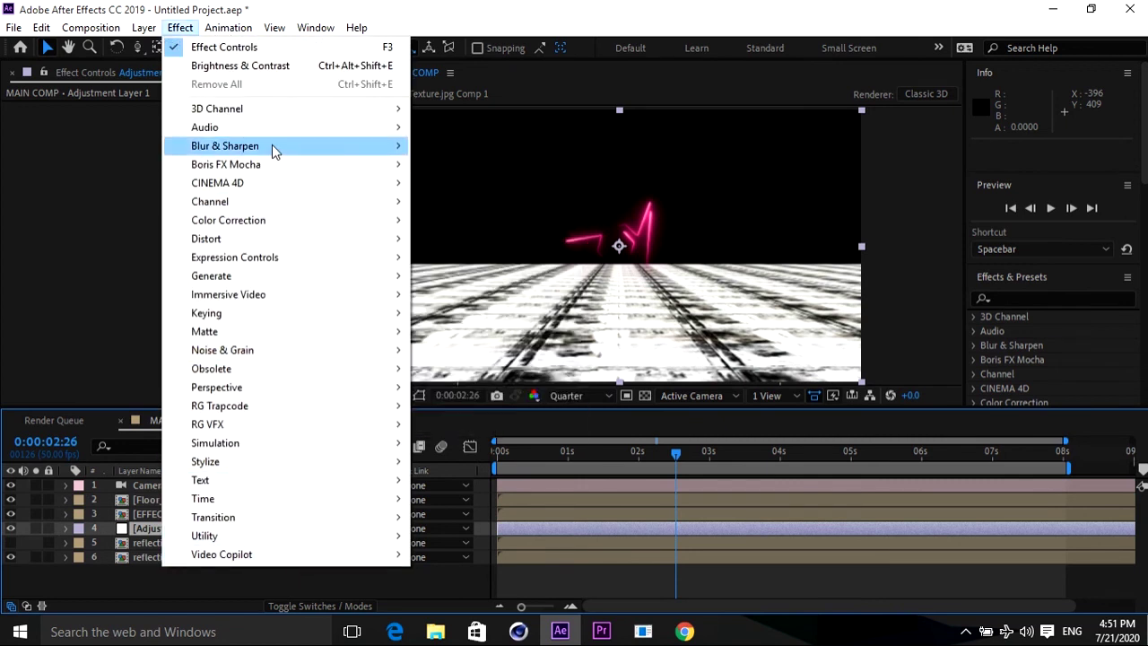
mouse_move(275, 148)
click(494, 294)
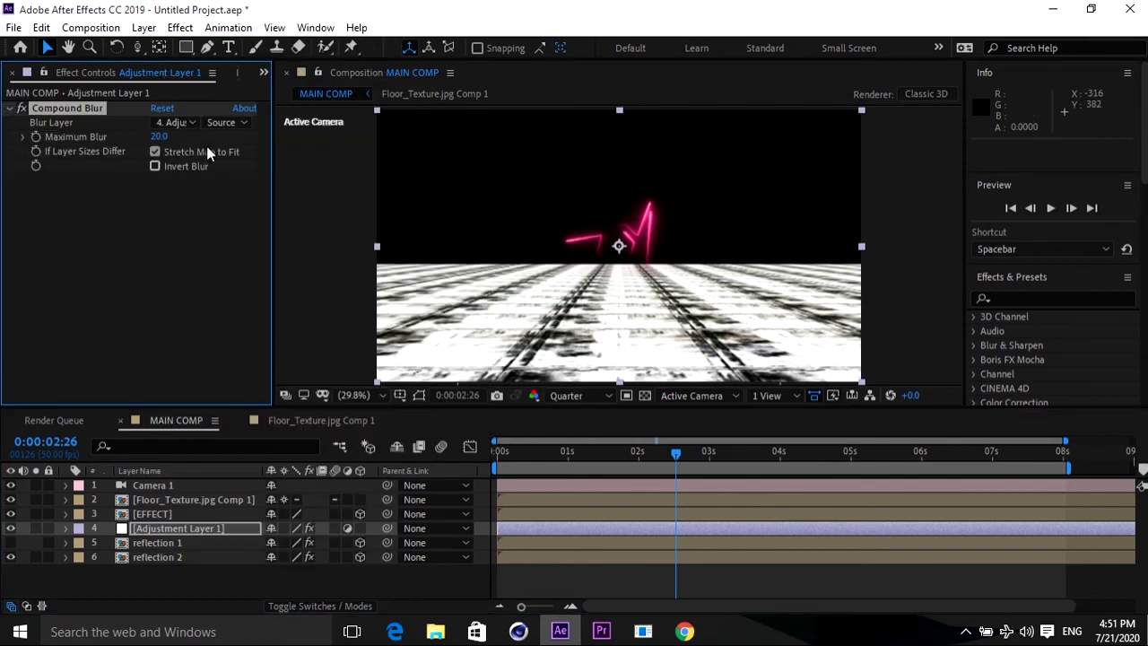
click(188, 120)
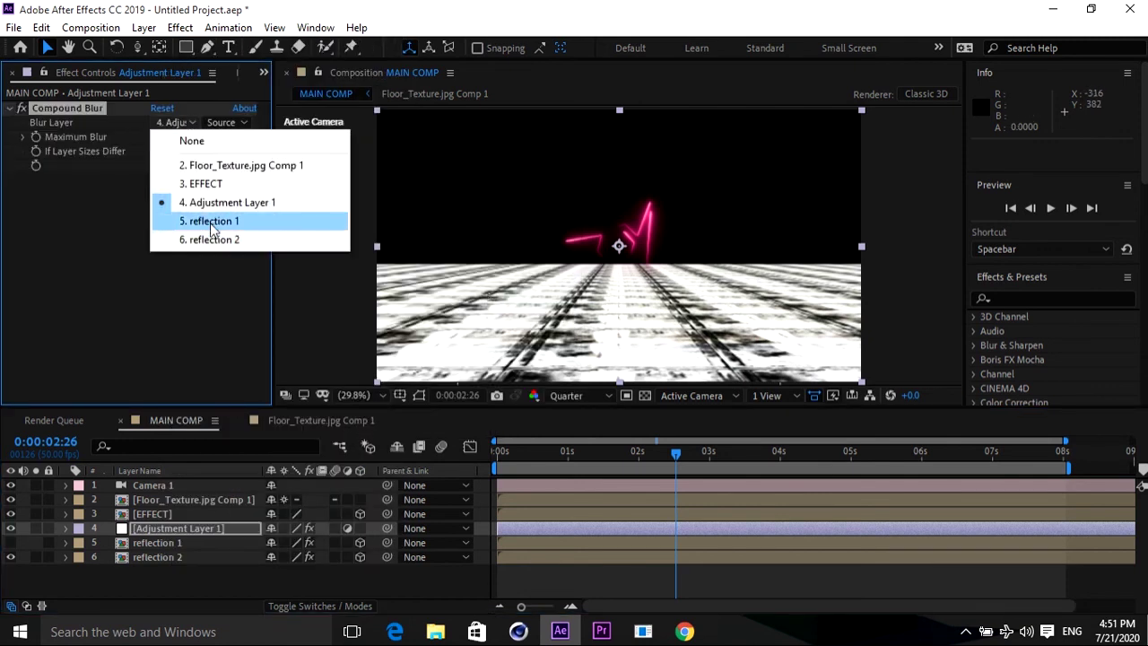
click(205, 169)
click(232, 123)
click(238, 177)
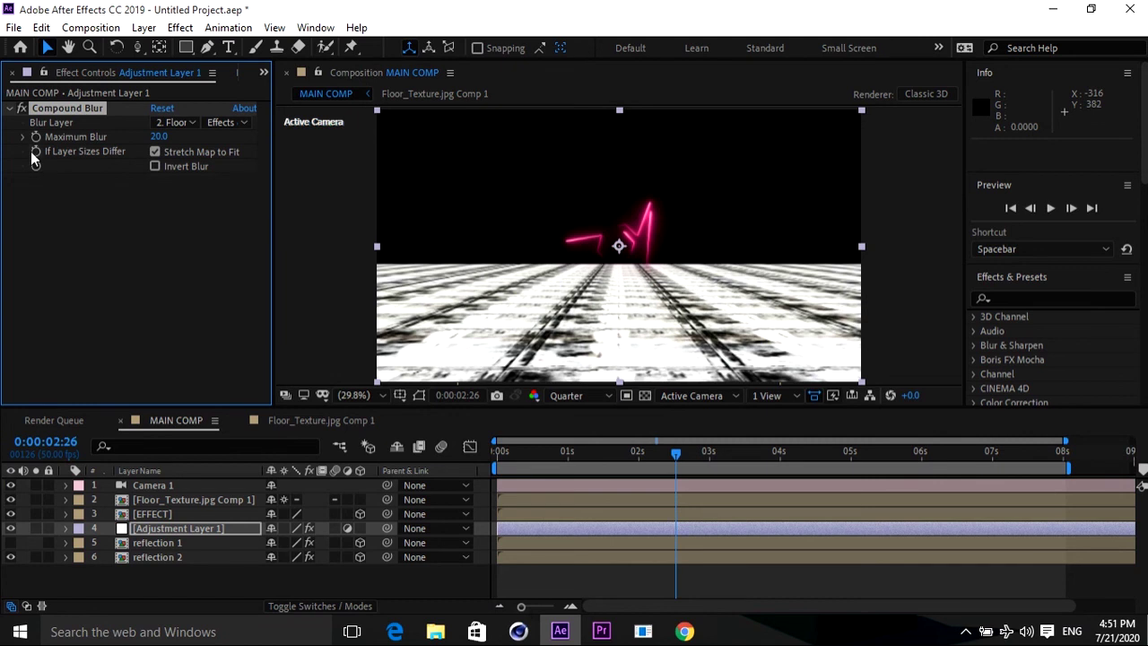
- Hide the floor comp, raise Maximum Blur to 84, and preview from the start
click(12, 500)
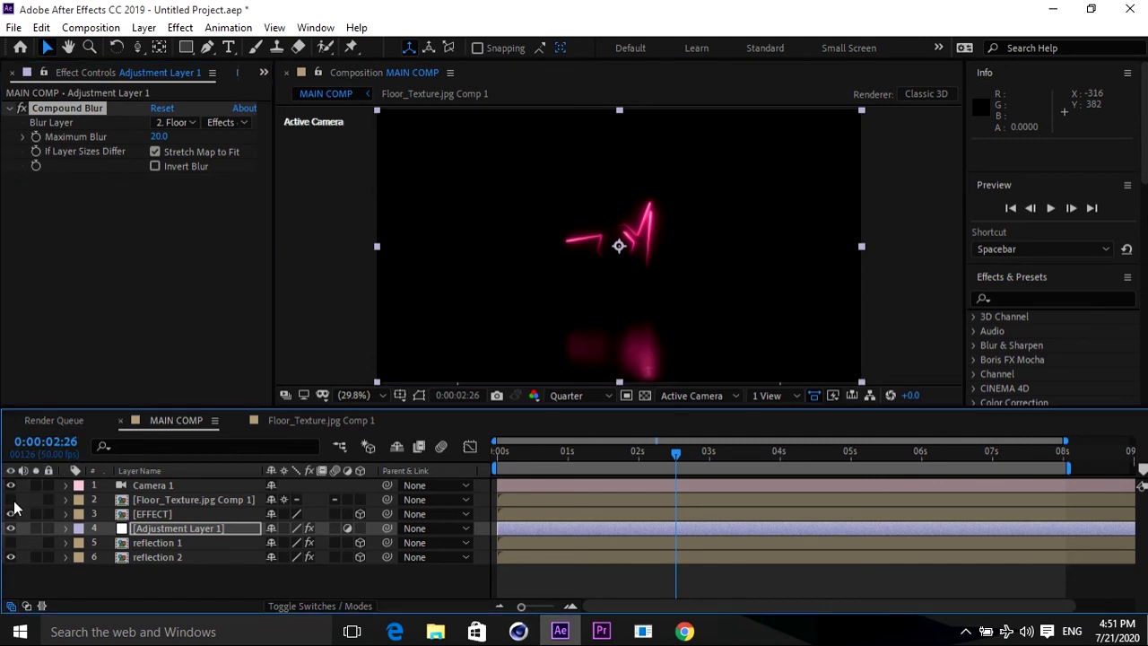
drag(158, 137, 180, 140)
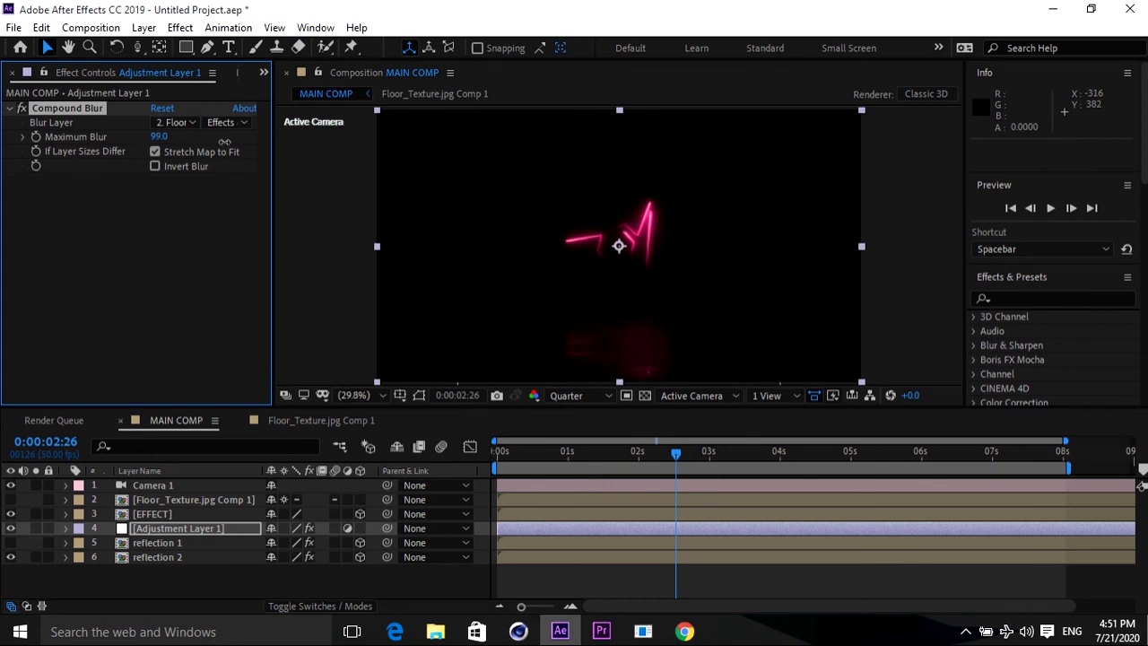
drag(522, 452, 476, 458)
key(space)
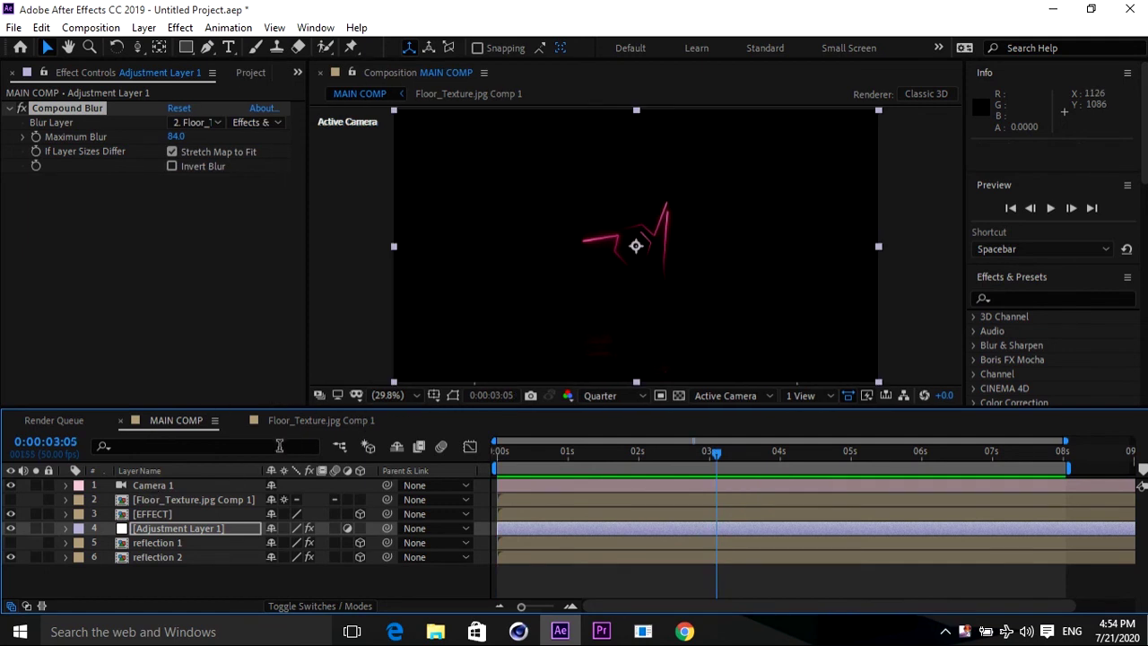
- Pan Camera 1 with Track XY to 957.0, 642.5, -1678.2, checking the framing on earlier frames
click(163, 485)
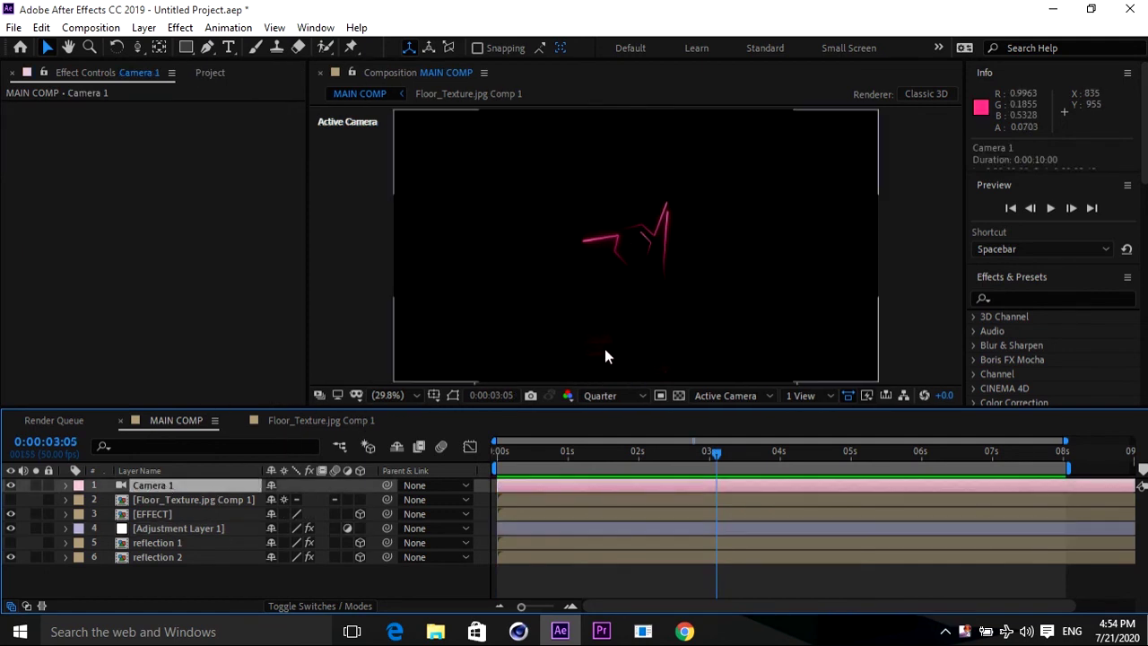
click(138, 47)
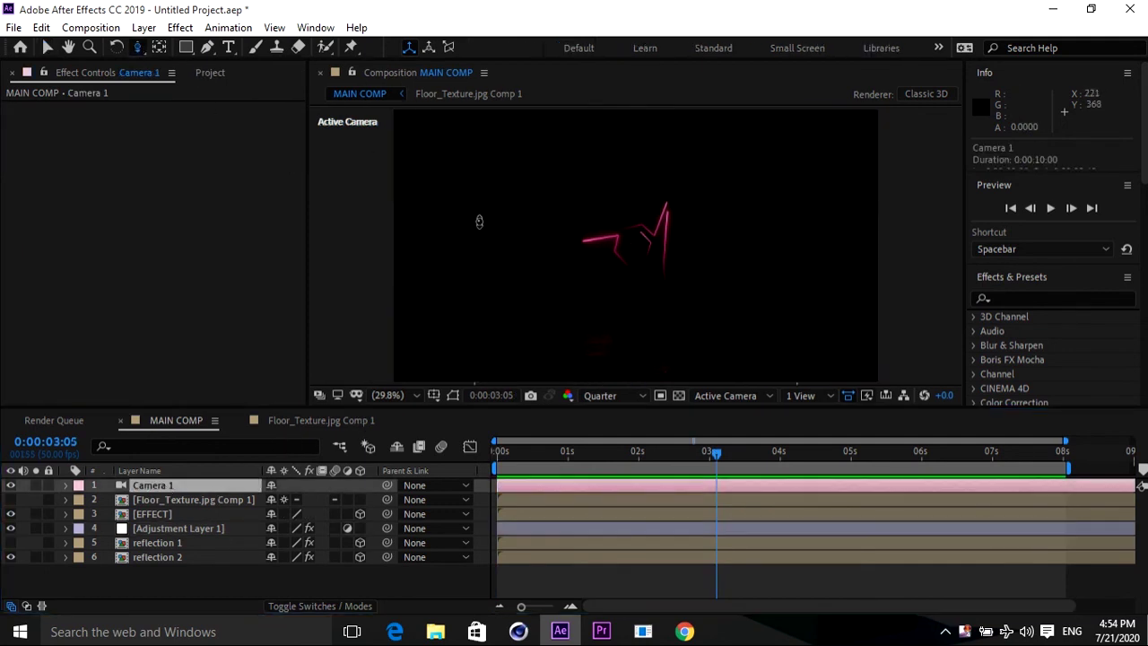
drag(137, 47, 200, 105)
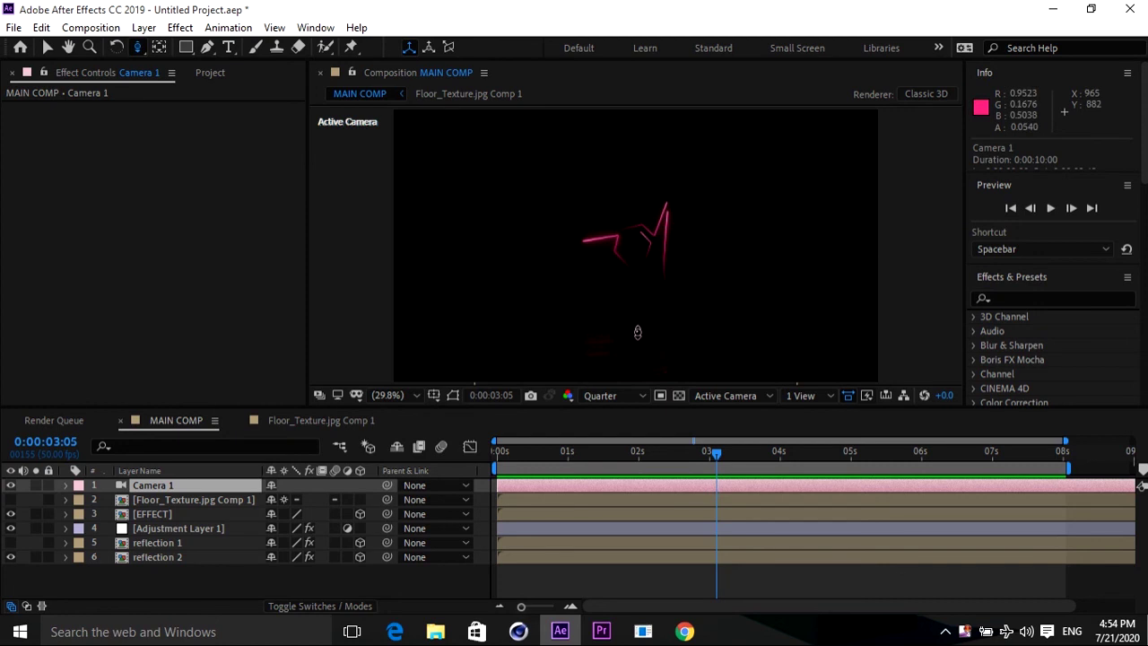
mouse_move(638, 314)
mouse_down()
mouse_move(638, 289)
mouse_move(637, 407)
mouse_up()
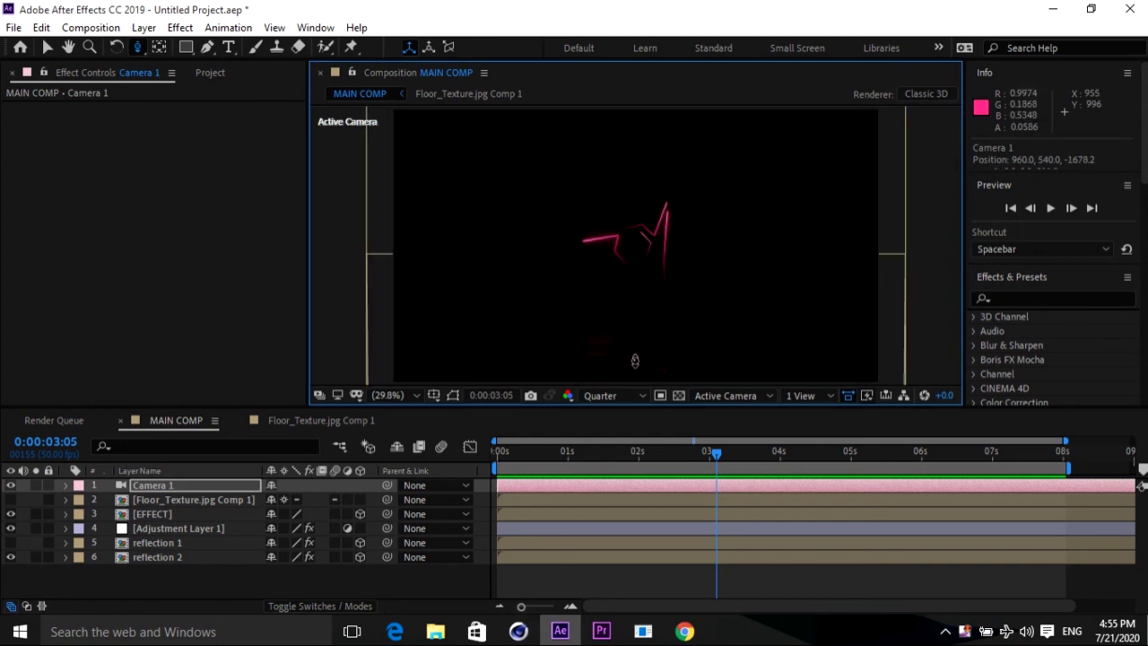
drag(717, 458, 654, 456)
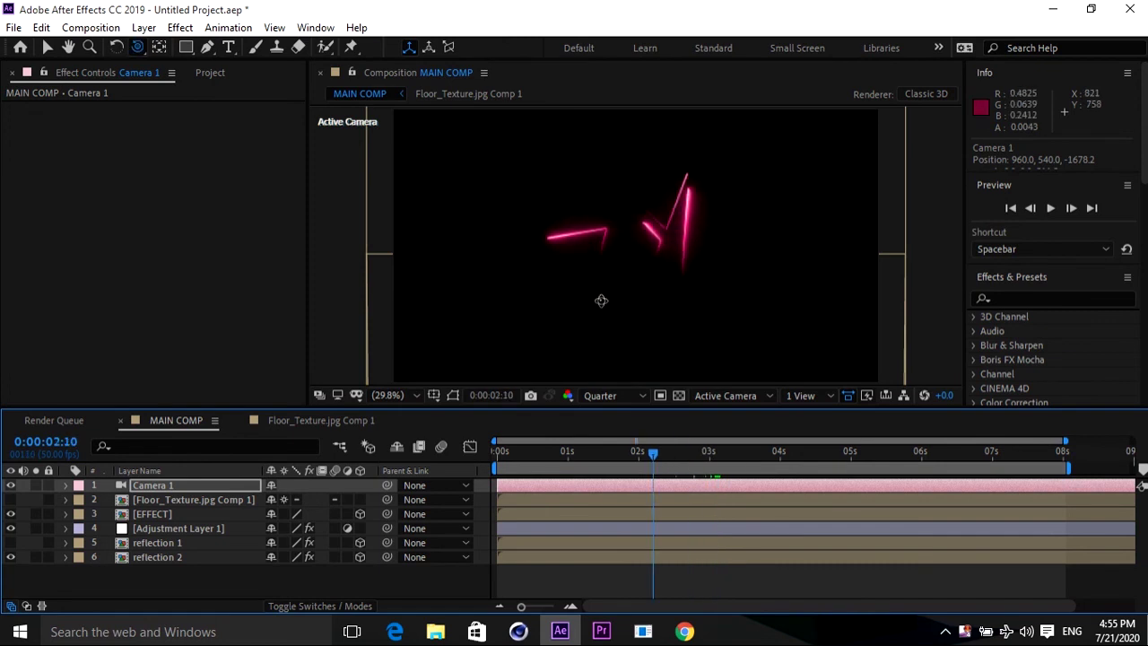
drag(601, 305, 603, 277)
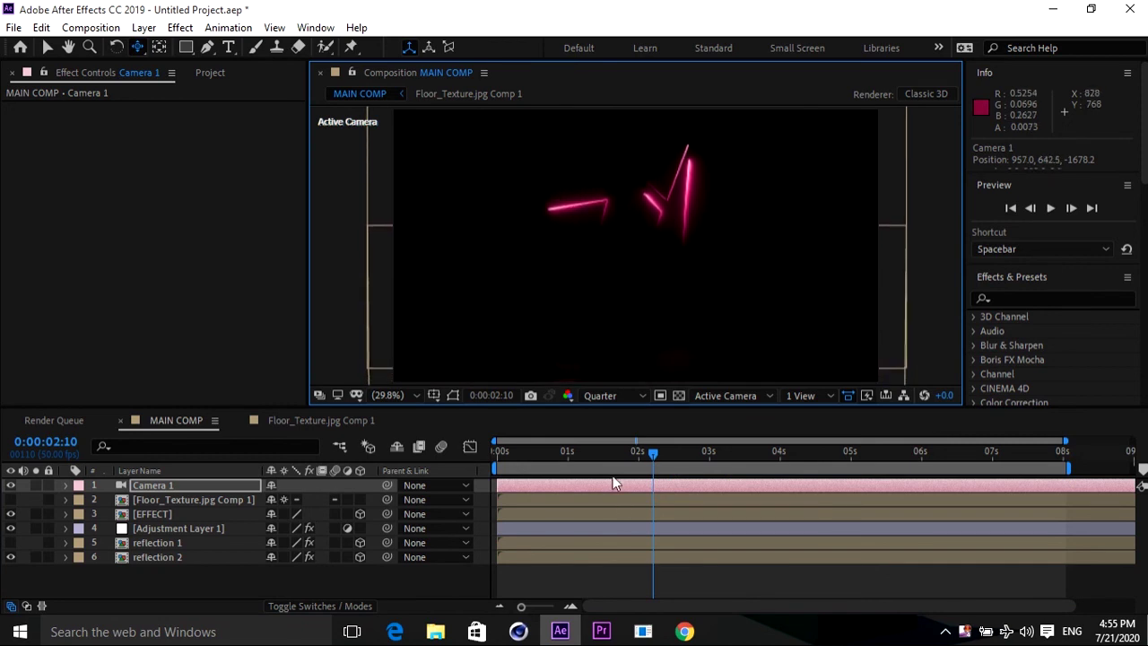
mouse_move(609, 460)
mouse_down()
mouse_move(508, 460)
mouse_move(964, 463)
mouse_up()
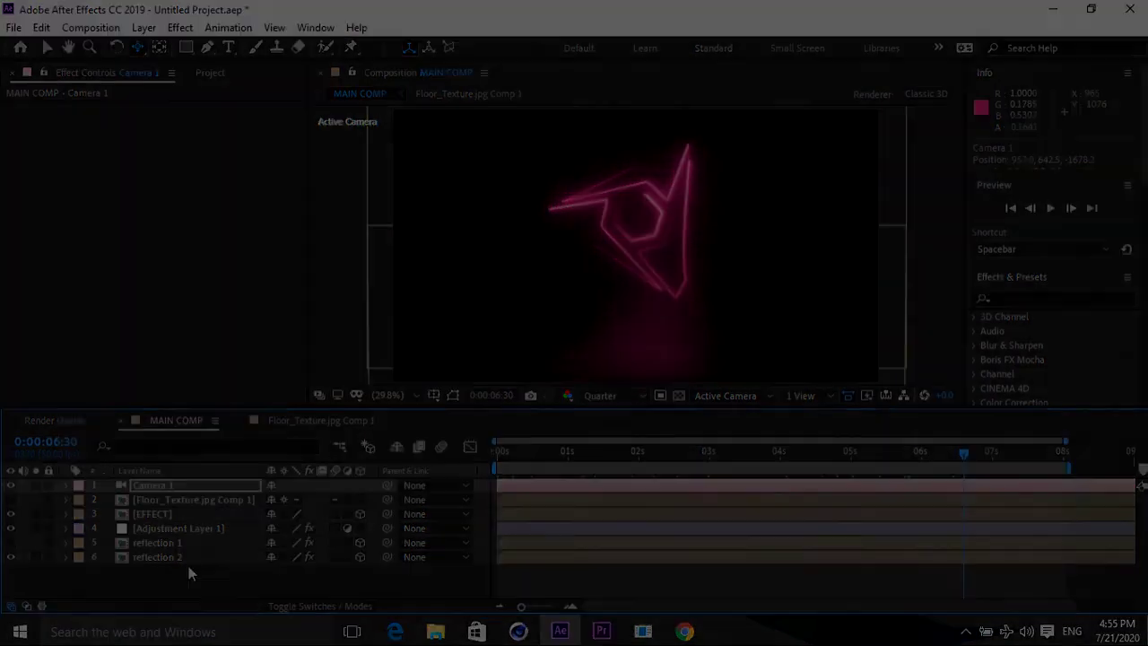